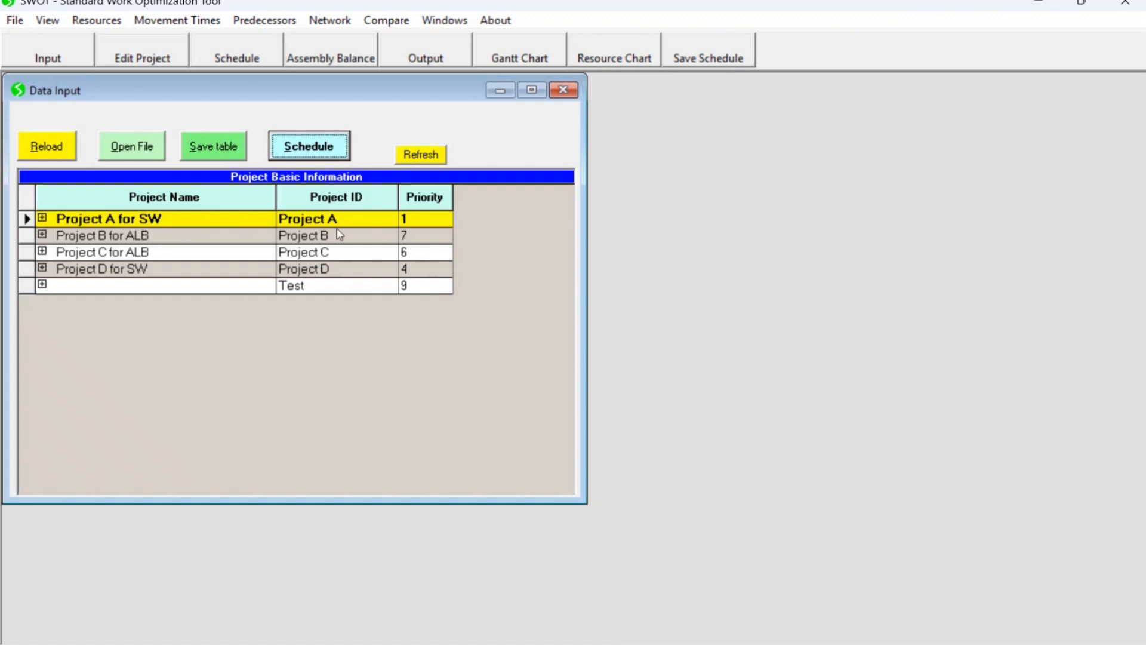
Set the priority of Project D to 0 and refresh the project table.
click(406, 272)
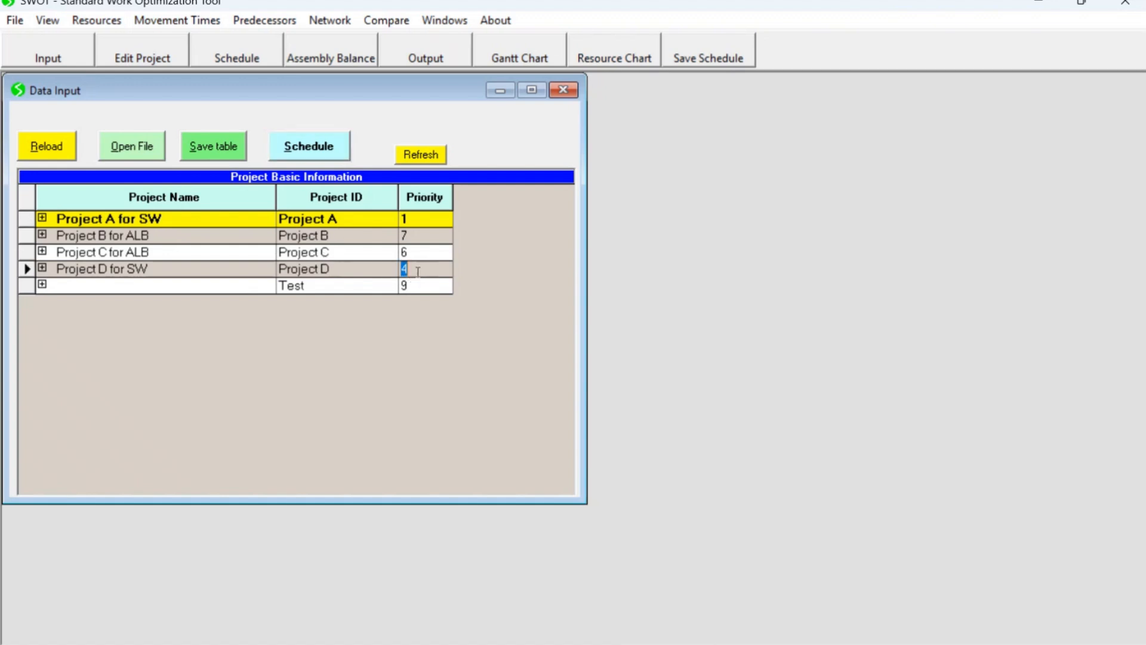
text(0)
click(341, 250)
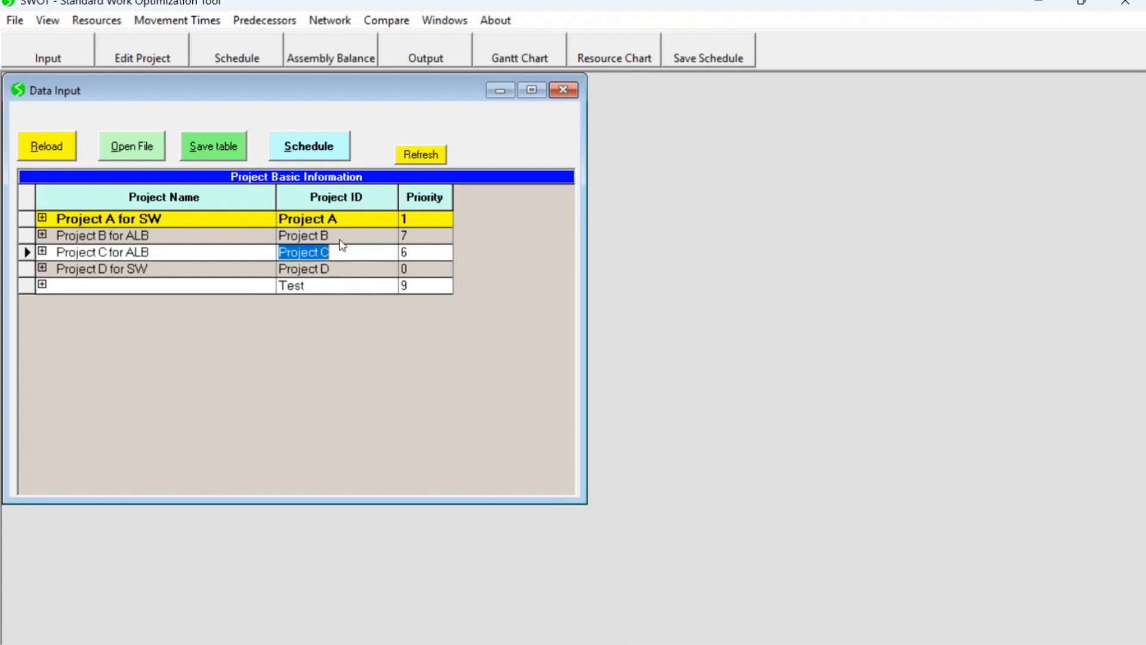
click(417, 156)
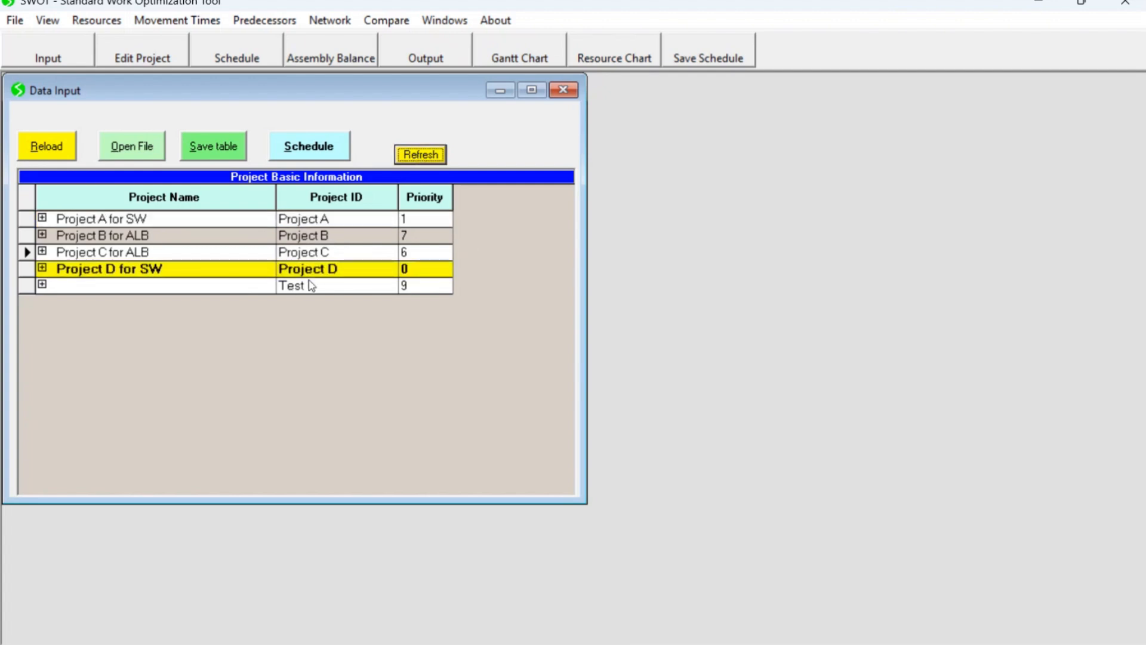
Set the priority of Project D to 4 and refresh the project table.
click(417, 270)
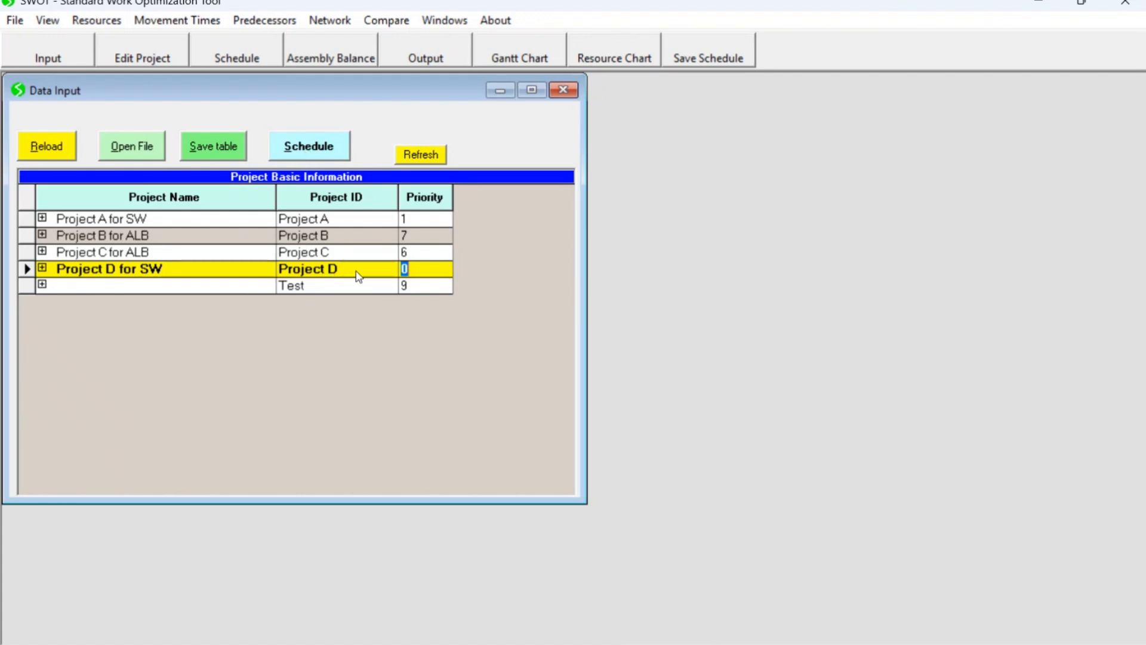
text(4)
click(412, 235)
click(431, 157)
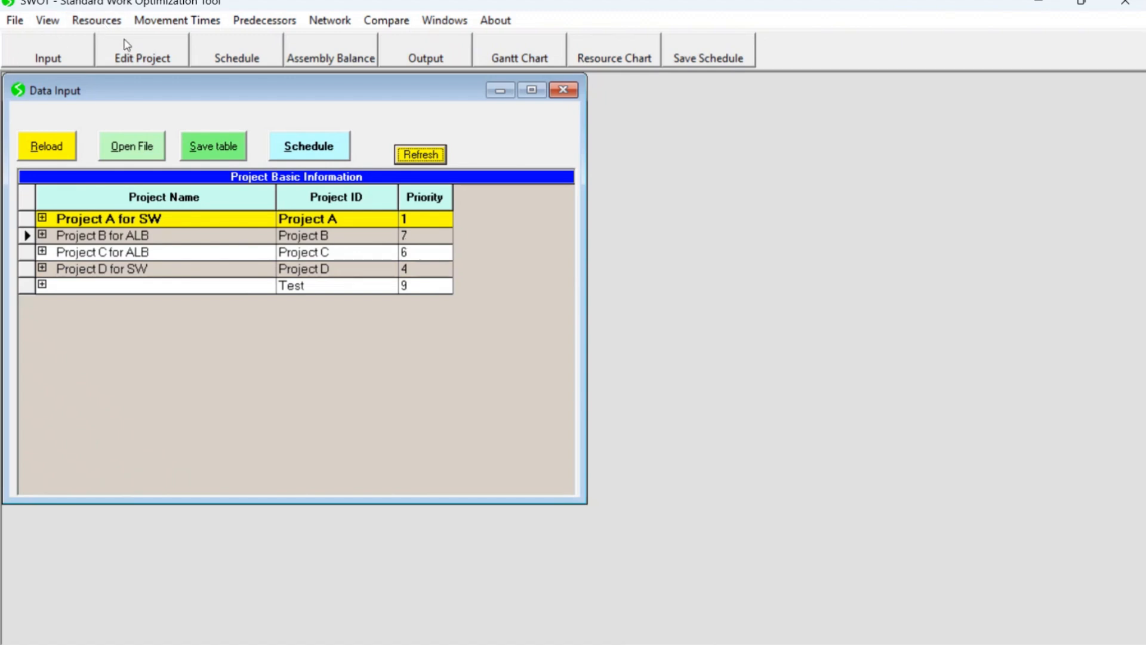
Open the resources window and look through the machine, operator and tool resource IDs.
click(111, 23)
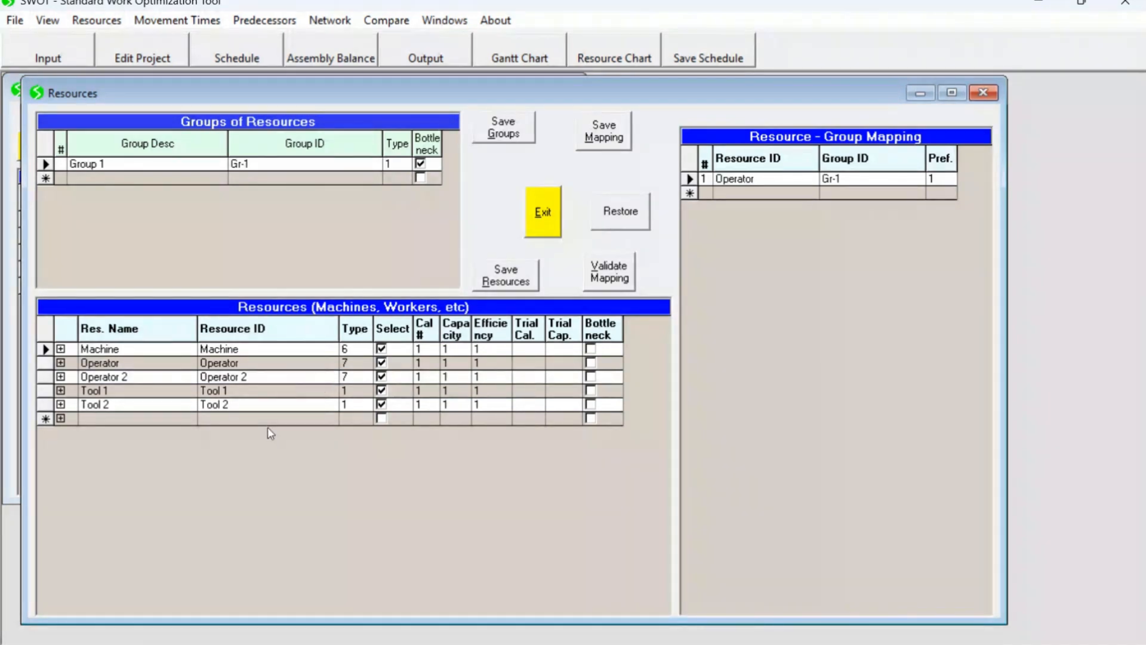
click(236, 351)
click(238, 365)
click(253, 377)
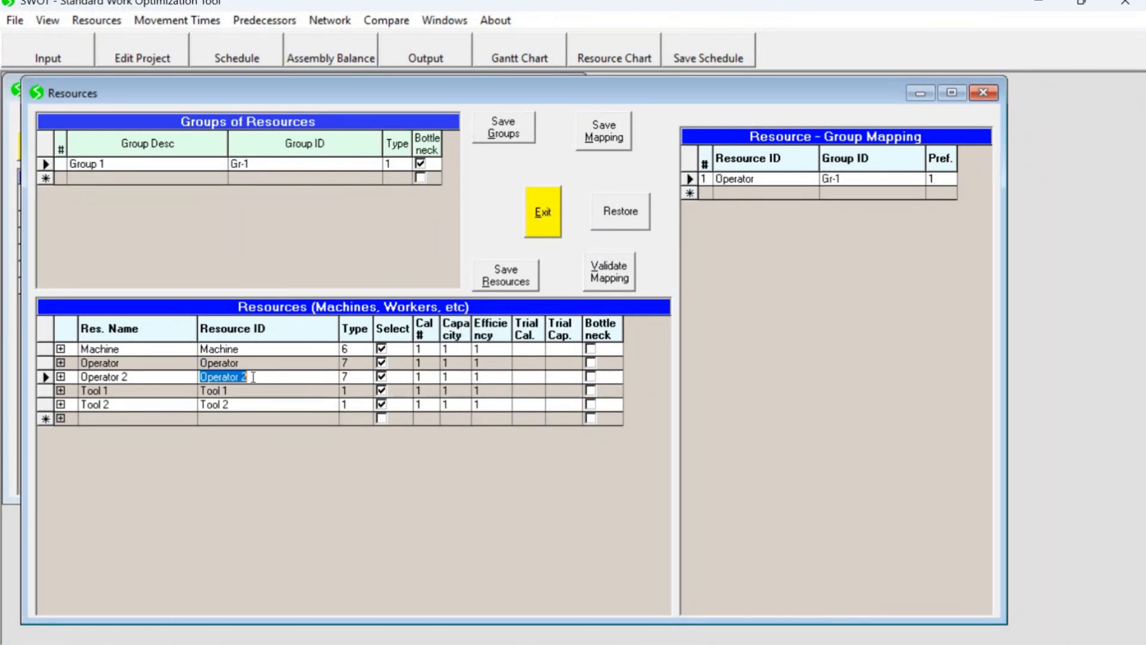
click(231, 392)
click(225, 416)
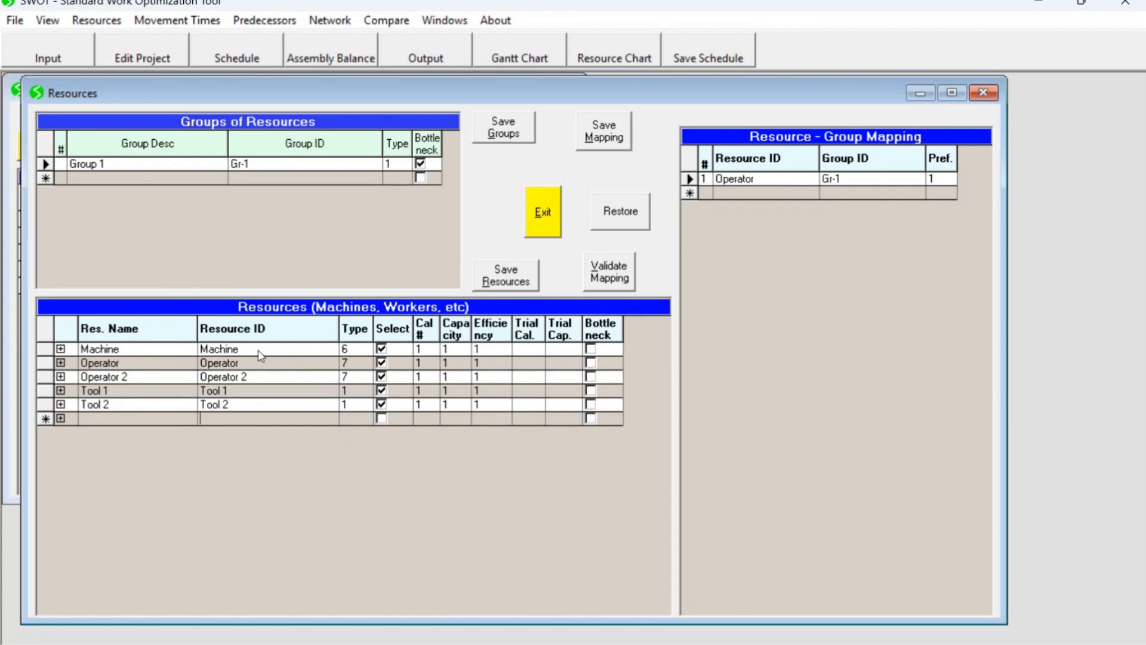
Examine the type, selection, calendar and capacity settings of the machine and the two operator resources.
click(348, 365)
click(237, 349)
click(381, 377)
click(431, 375)
click(431, 362)
click(454, 367)
click(252, 352)
Set the efficiency of the Operator resource to 2.
click(483, 348)
click(485, 365)
text(2)
click(242, 364)
Set the efficiency of the Operator resource to 1.
click(488, 366)
text(1)
click(499, 391)
Examine the trial calendar and trial capacity columns, the Gr-1 resource group and the two operator resources.
drag(537, 325, 559, 325)
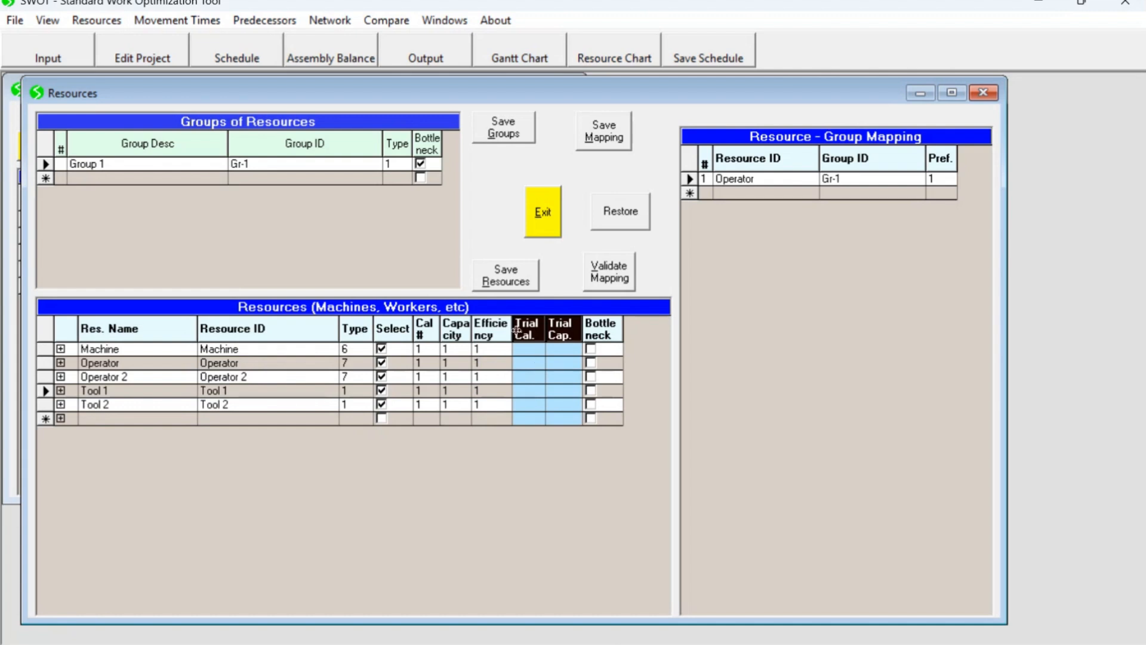
click(255, 161)
click(250, 369)
click(249, 377)
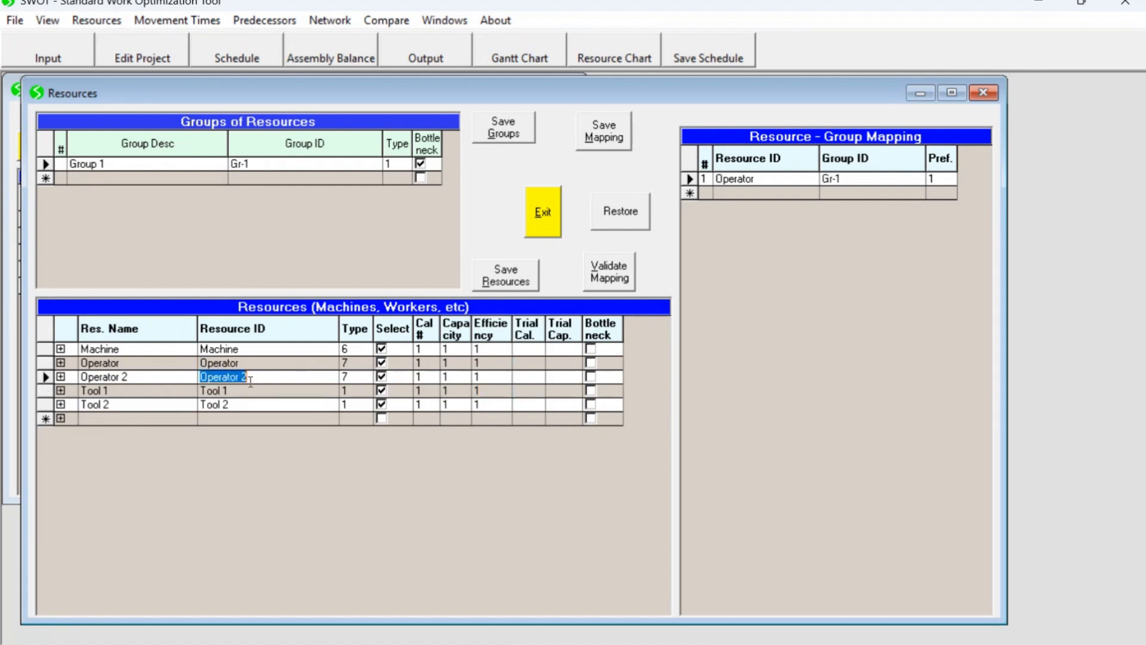
Add a resource-group mapping that assigns Operator 2 to group Gr-1 with preference 1.
click(738, 195)
click(747, 192)
click(748, 232)
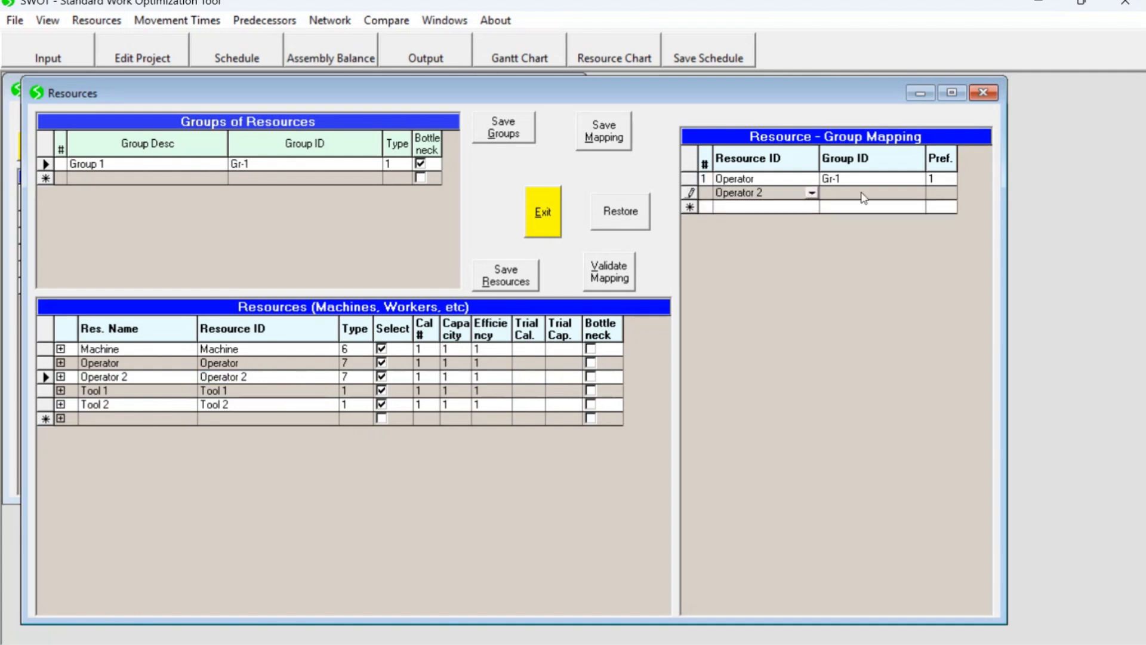
click(916, 195)
click(915, 194)
click(839, 209)
click(942, 193)
click(945, 197)
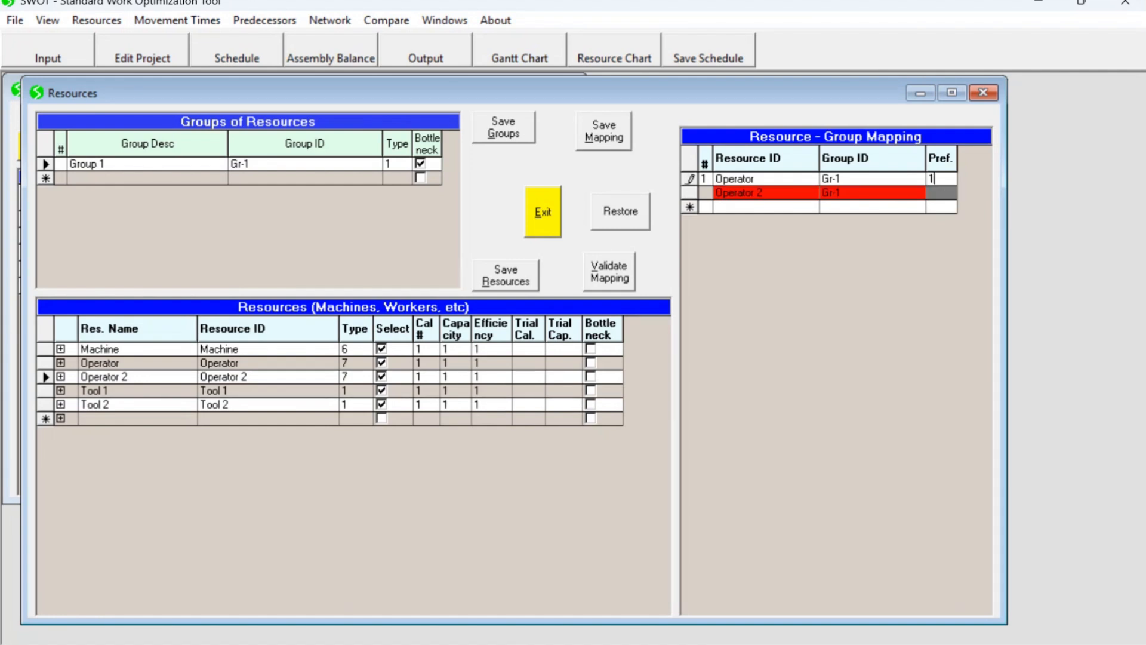
text(1)
click(854, 179)
Validate the resource-group mapping and save it to file.
click(609, 272)
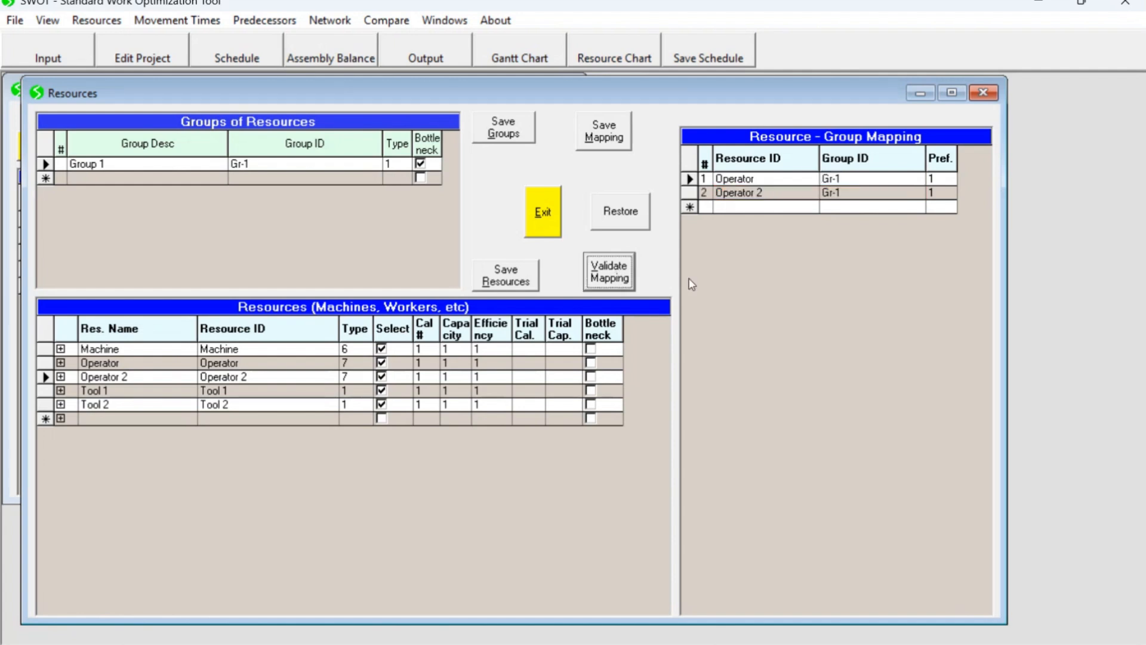
click(604, 131)
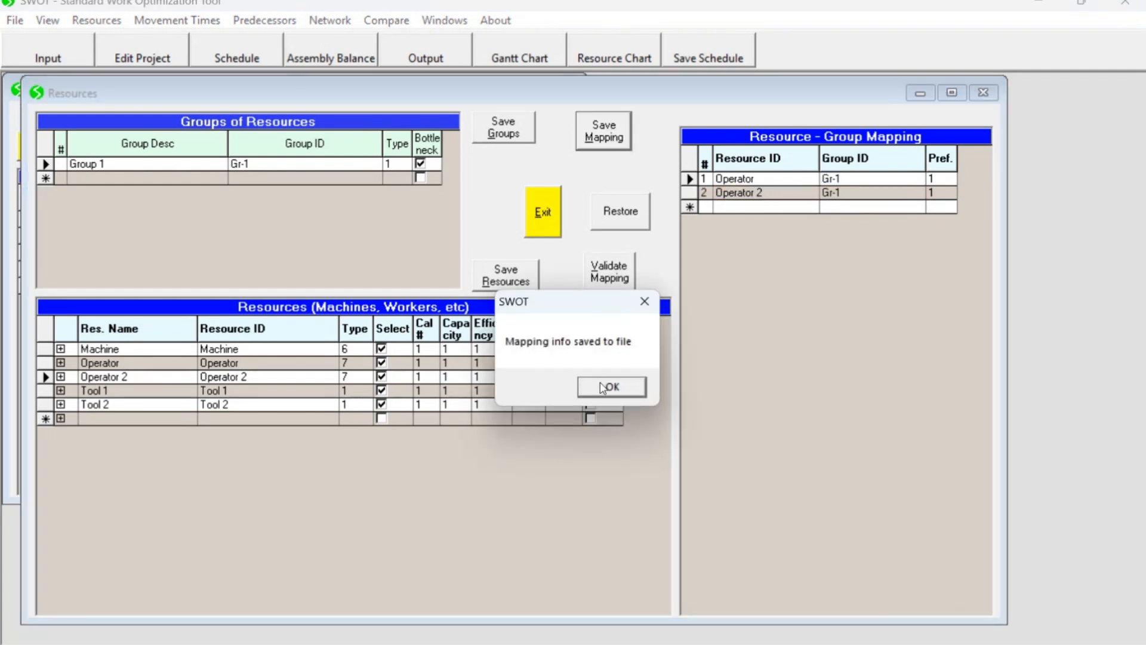
click(603, 388)
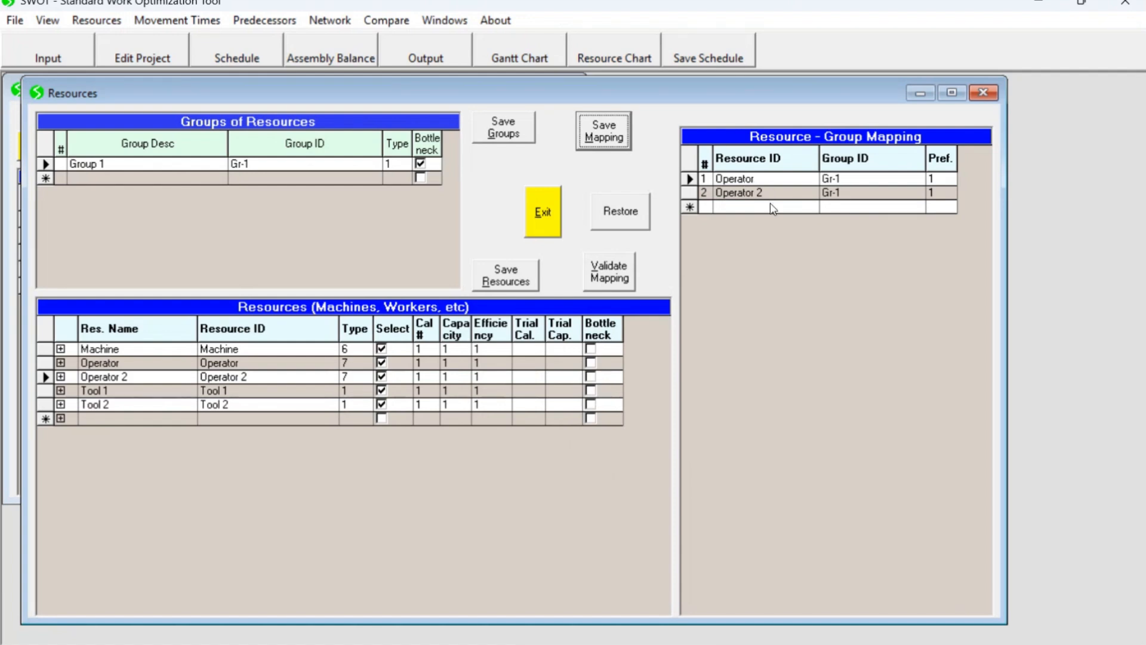
Leave the resources window and open the project information editor for Project A.
click(842, 180)
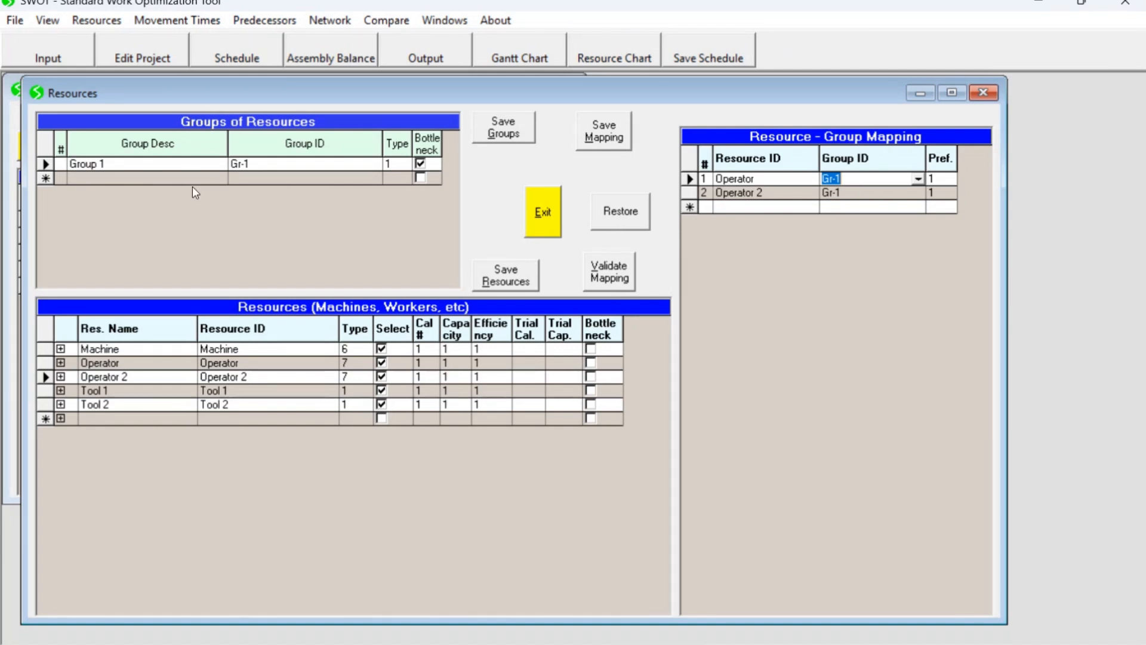
click(544, 218)
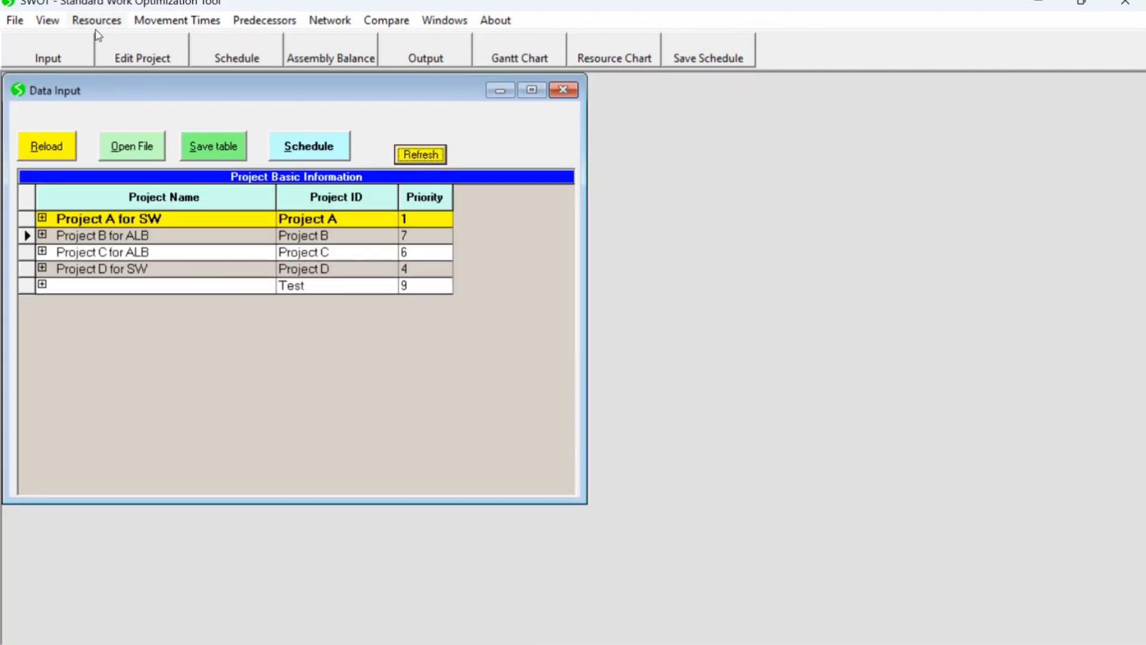
click(138, 57)
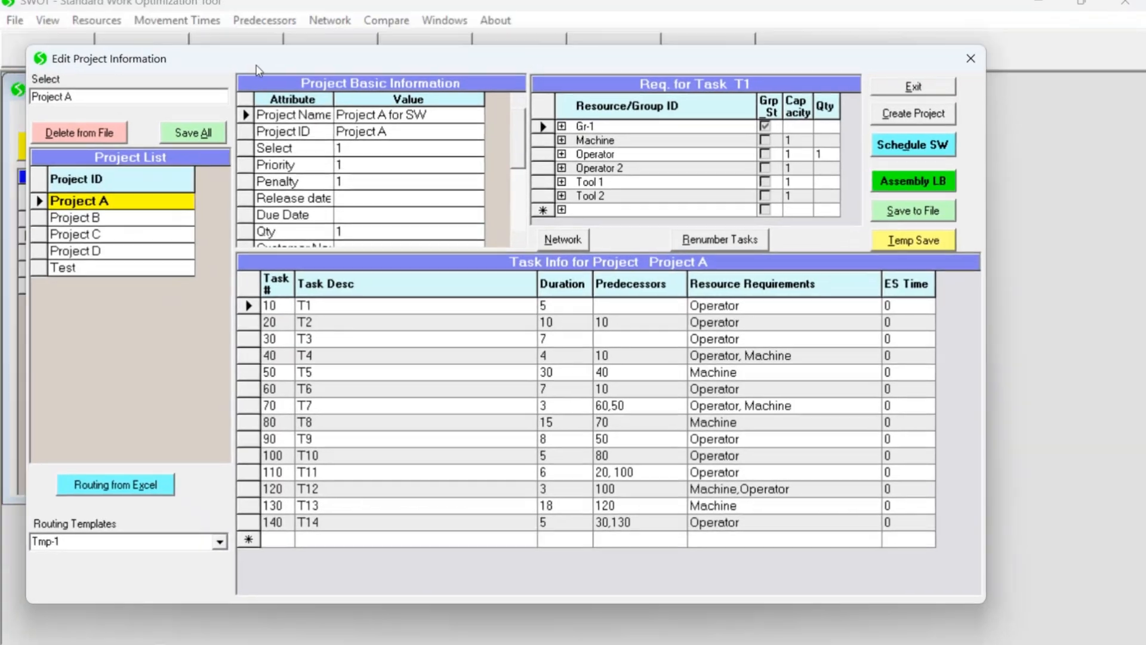
drag(257, 70, 261, 85)
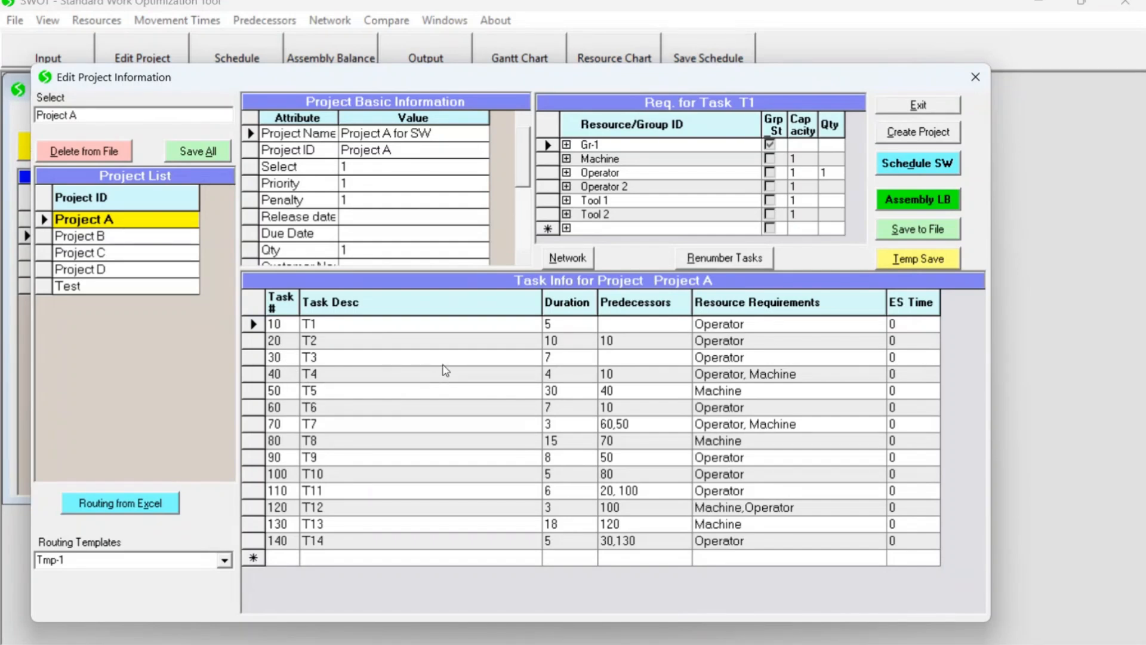
Examine the task numbers, durations and predecessors in Project A's task table, including tasks T1, T2 and T7.
click(276, 374)
click(560, 326)
click(619, 341)
click(284, 346)
click(619, 341)
click(279, 426)
click(622, 427)
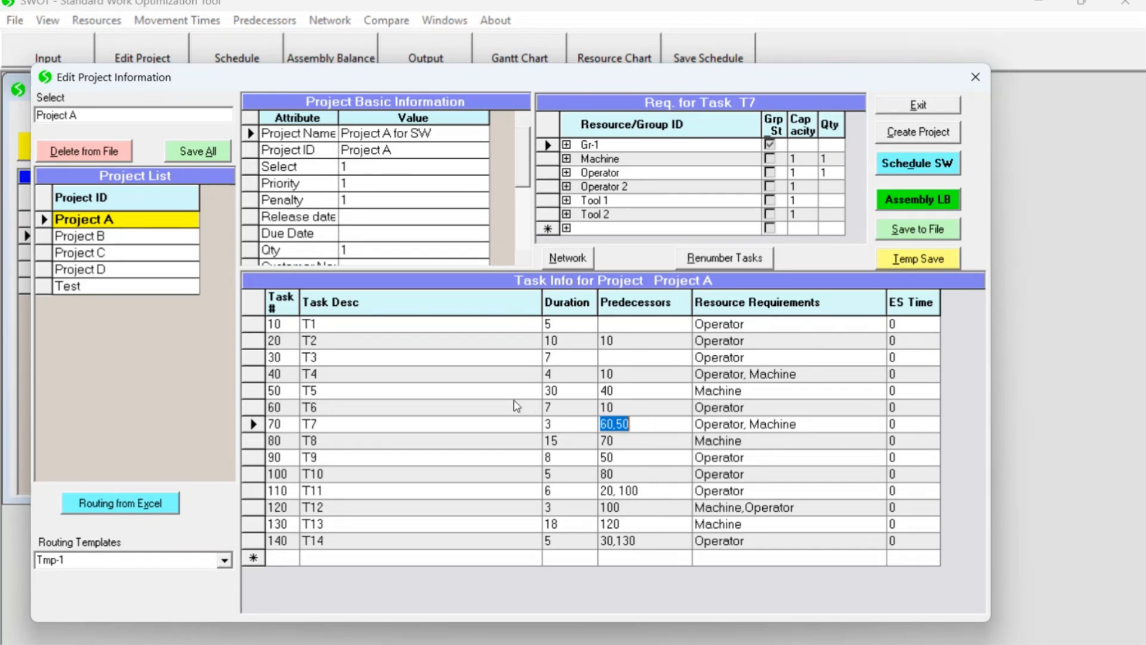
click(634, 301)
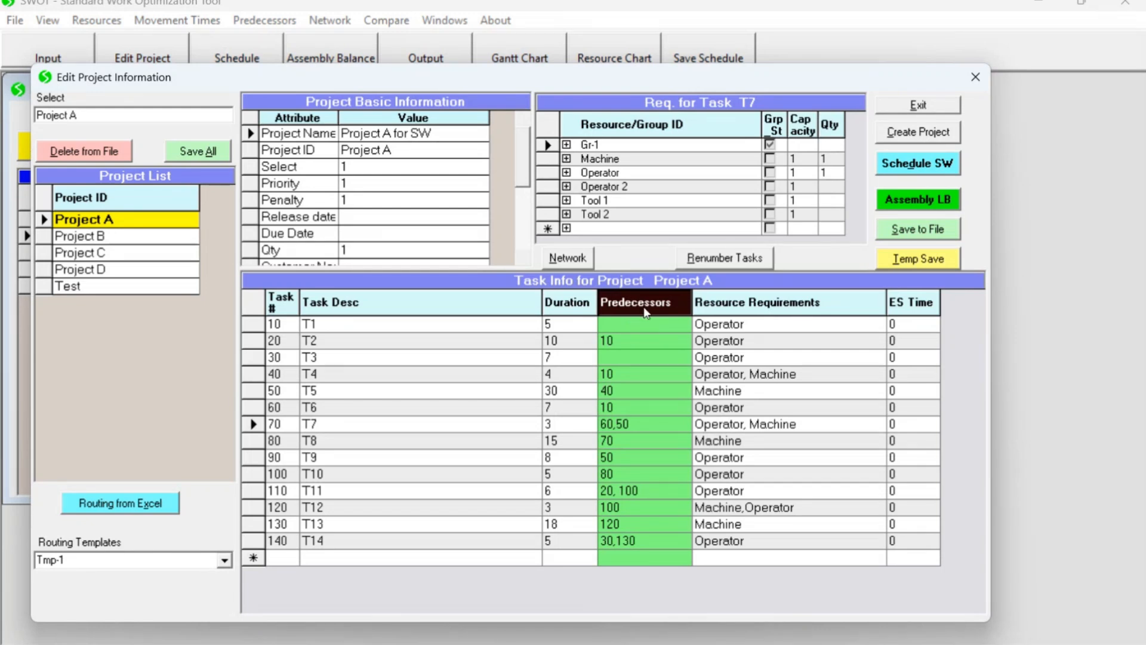
Open Project A's dependency network and line up nodes 50, 40 and 10 at the same height.
click(575, 260)
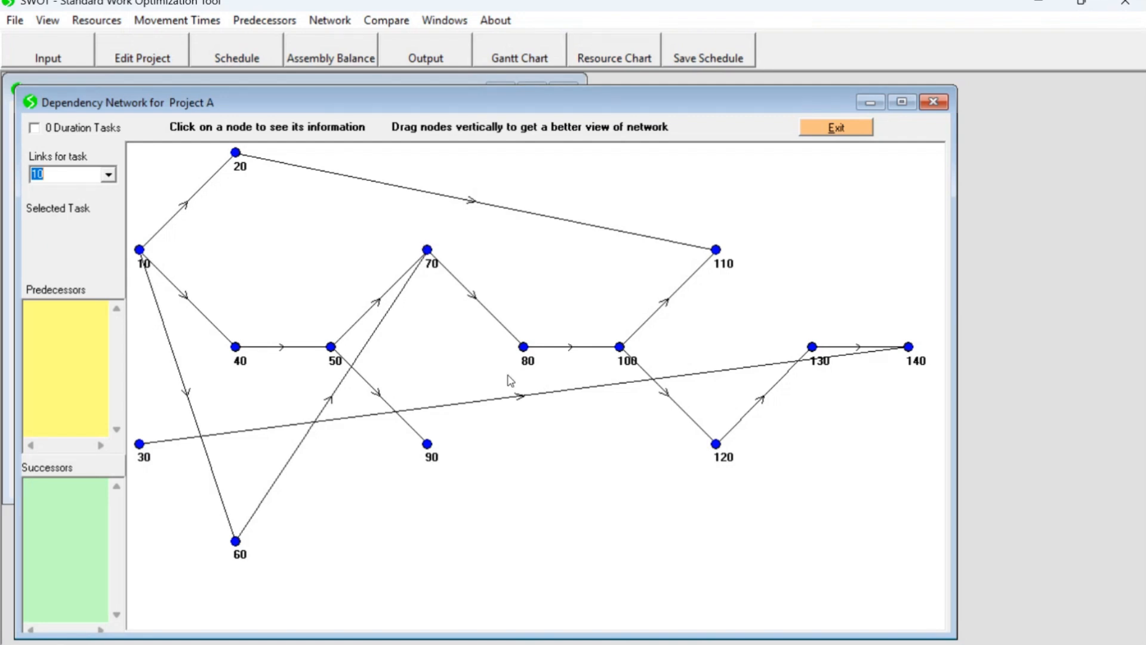
mouse_move(333, 351)
drag(332, 351, 331, 316)
drag(237, 349, 237, 316)
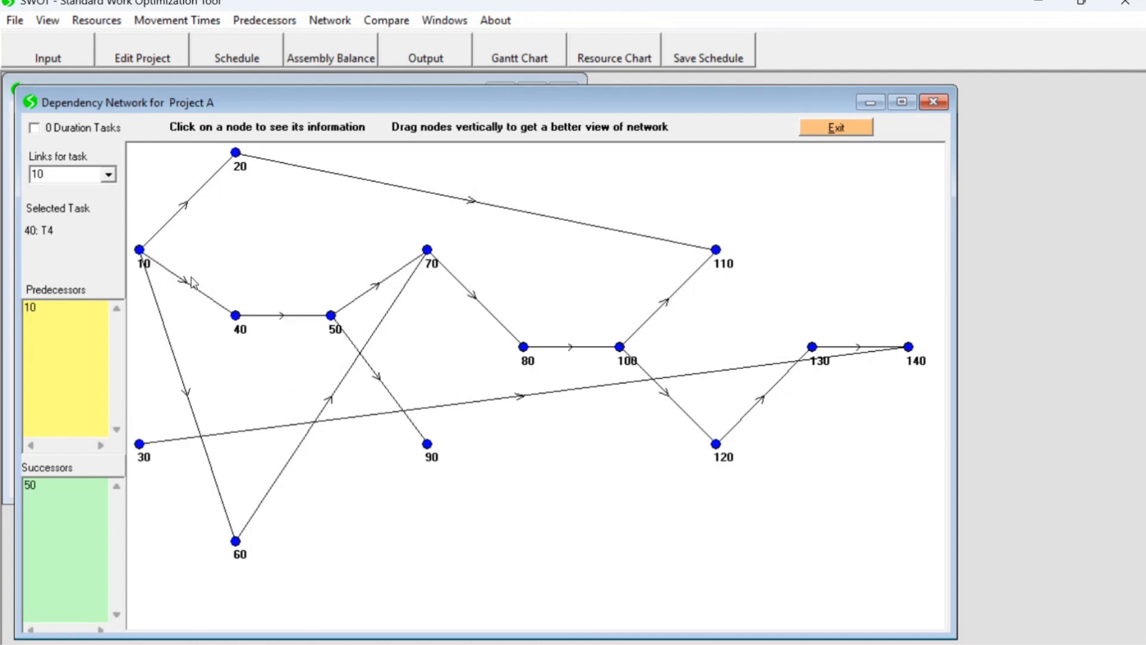
click(139, 251)
drag(143, 291, 142, 315)
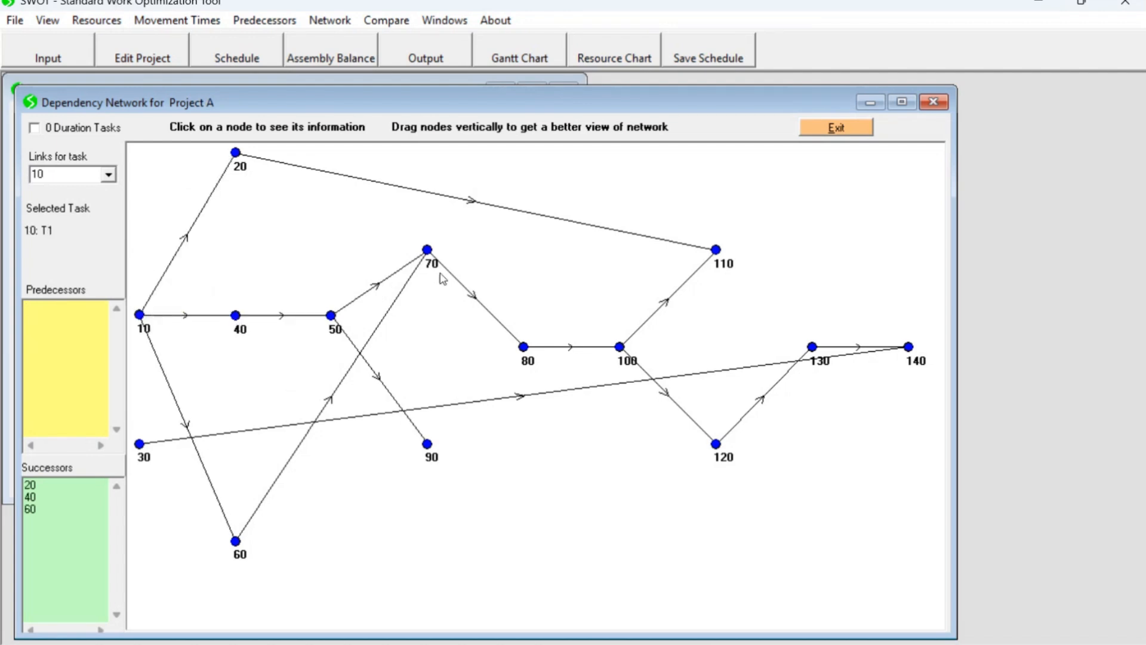
Move nodes 70, 80, 100 and 120 of the dependency network roughly into line with nodes 10, 40 and 50.
click(430, 267)
drag(430, 270, 427, 307)
drag(523, 349, 524, 308)
drag(620, 348, 620, 307)
drag(717, 445, 715, 311)
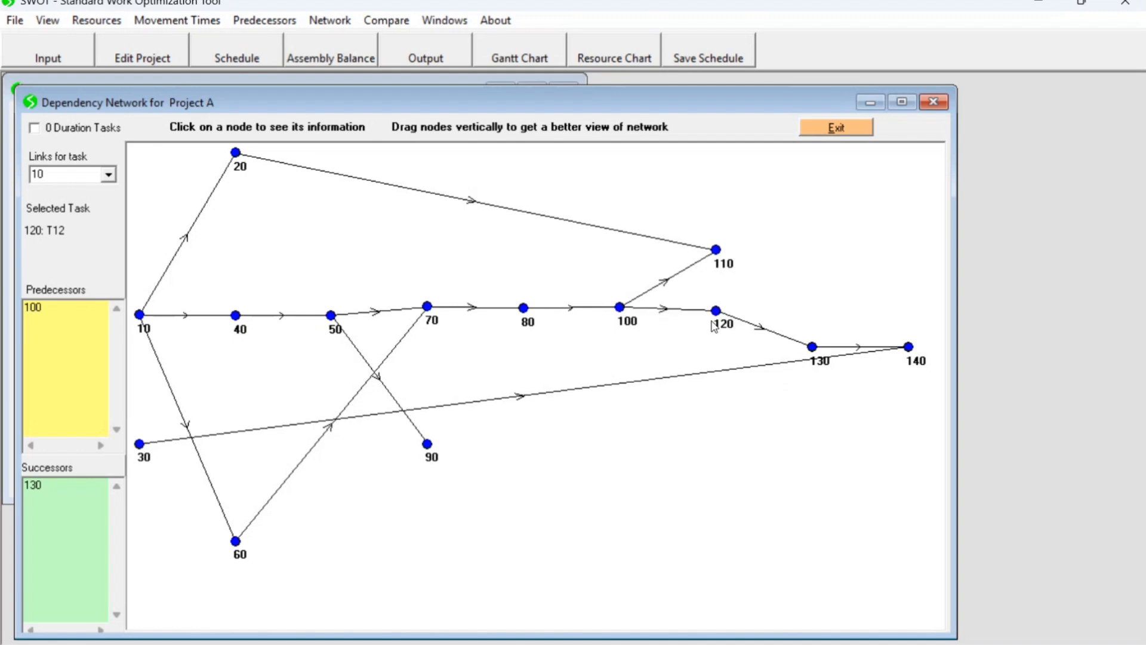
Move node 90 above node 70 and raise node 60 to just below node 40.
click(427, 444)
drag(385, 267, 385, 263)
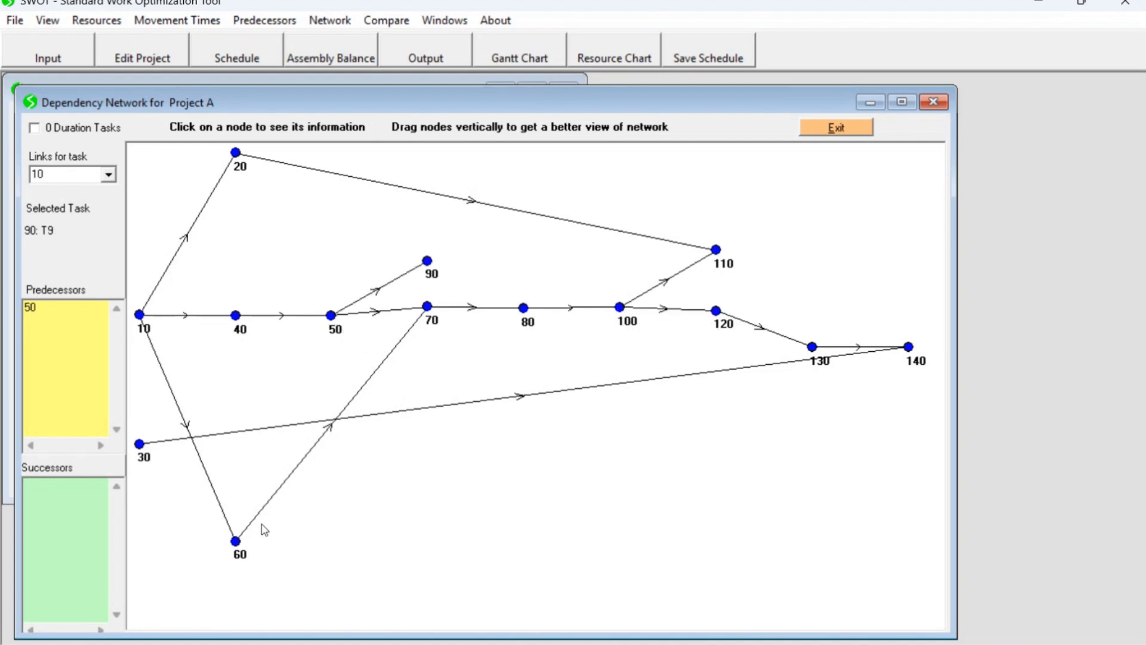
click(236, 541)
drag(246, 476, 236, 384)
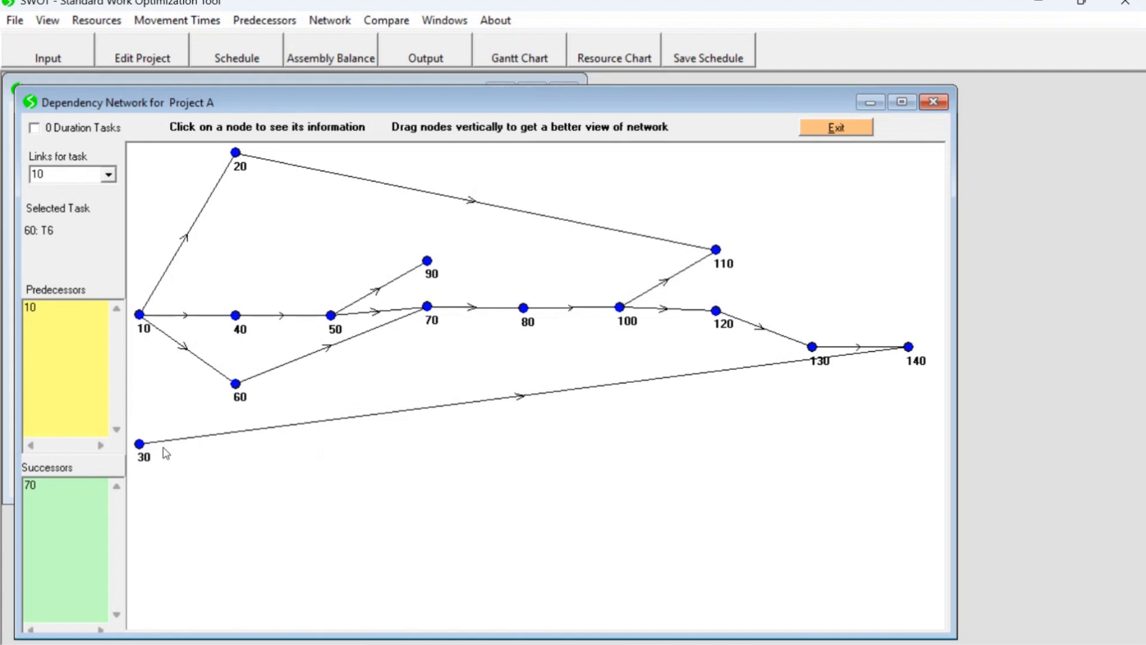
Lower nodes 30 and 20, raise node 130 level with node 120, and close the dependency network.
drag(139, 444, 146, 470)
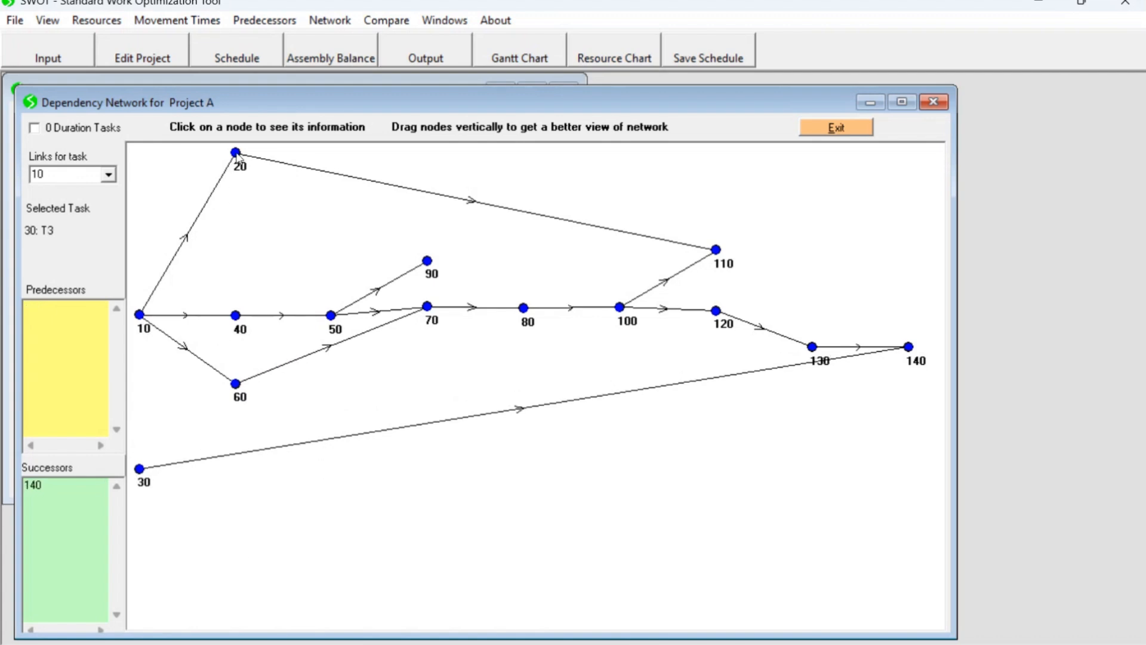
drag(235, 154, 239, 201)
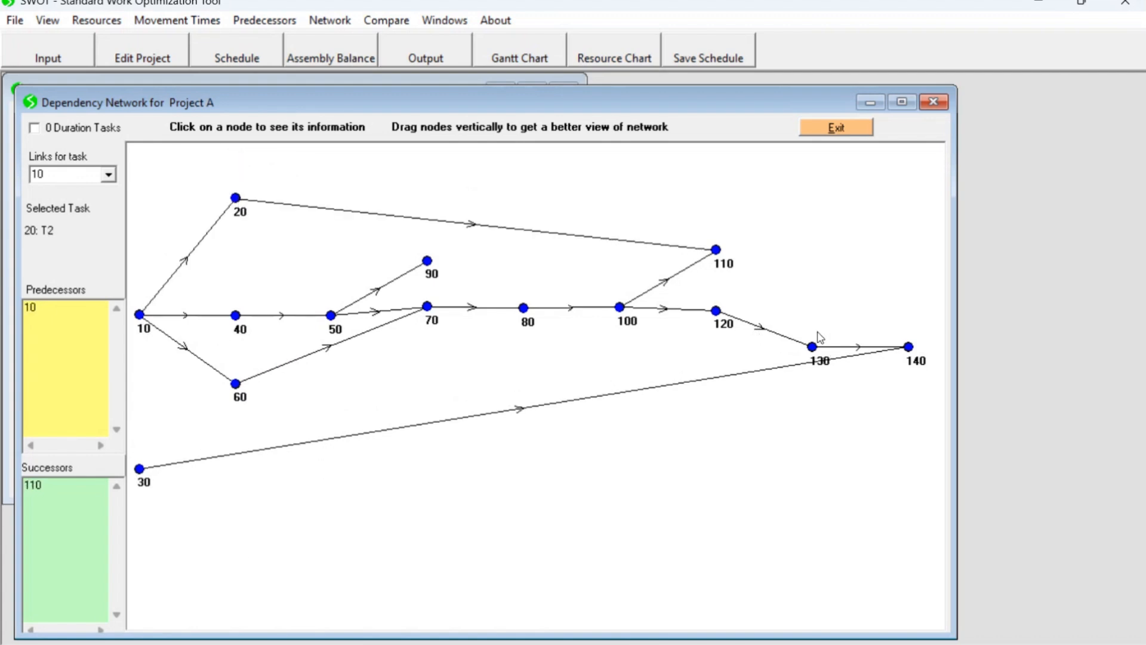
drag(813, 349, 811, 316)
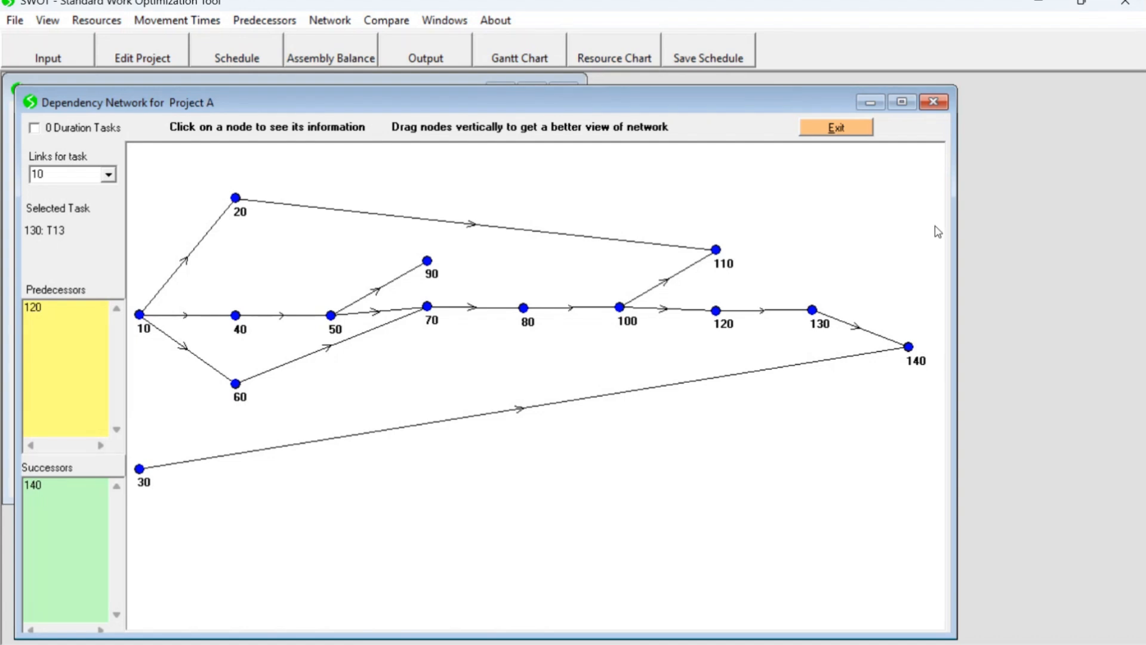
click(859, 129)
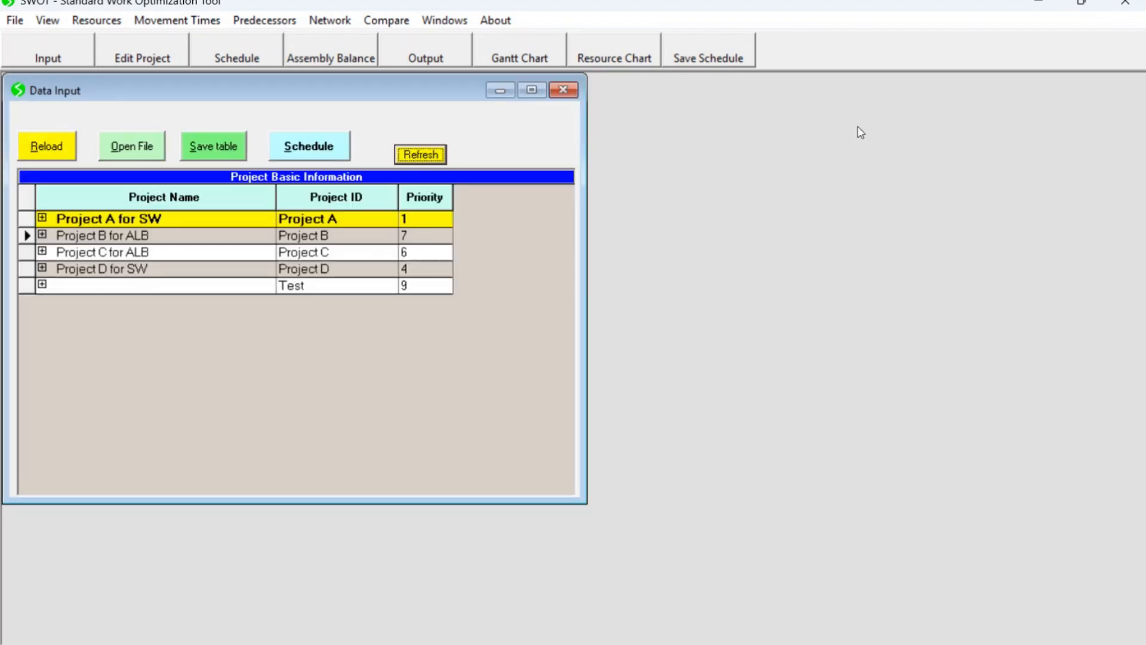
Reopen Project A in the project editor and examine the resource requirements of its tasks, including T1 and T4.
click(139, 47)
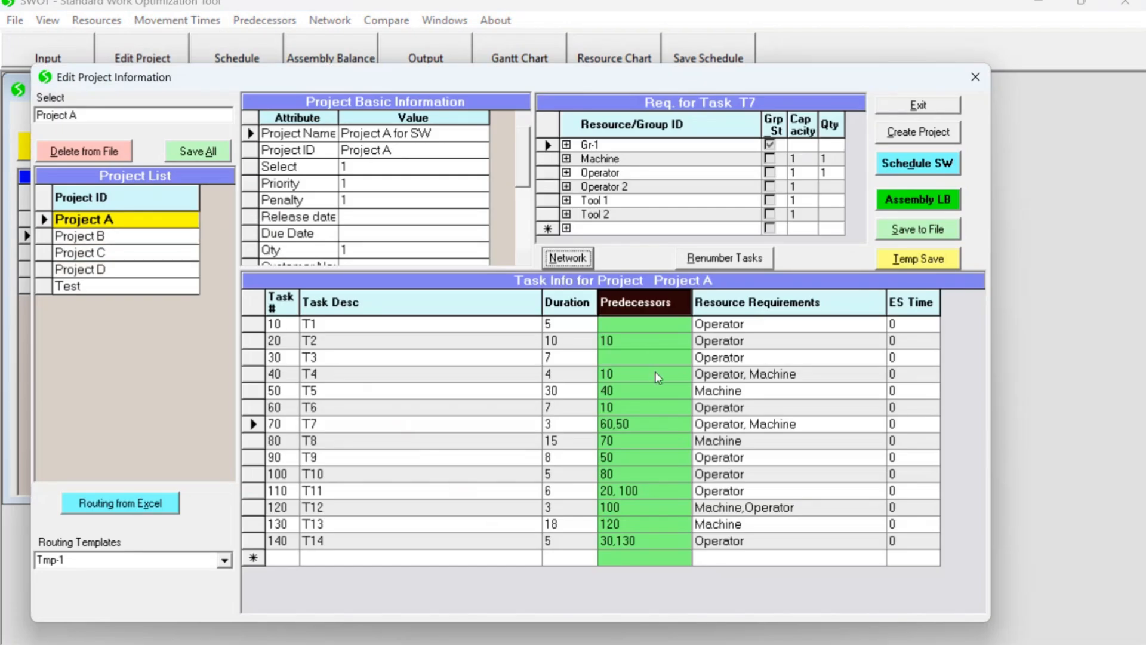
click(760, 303)
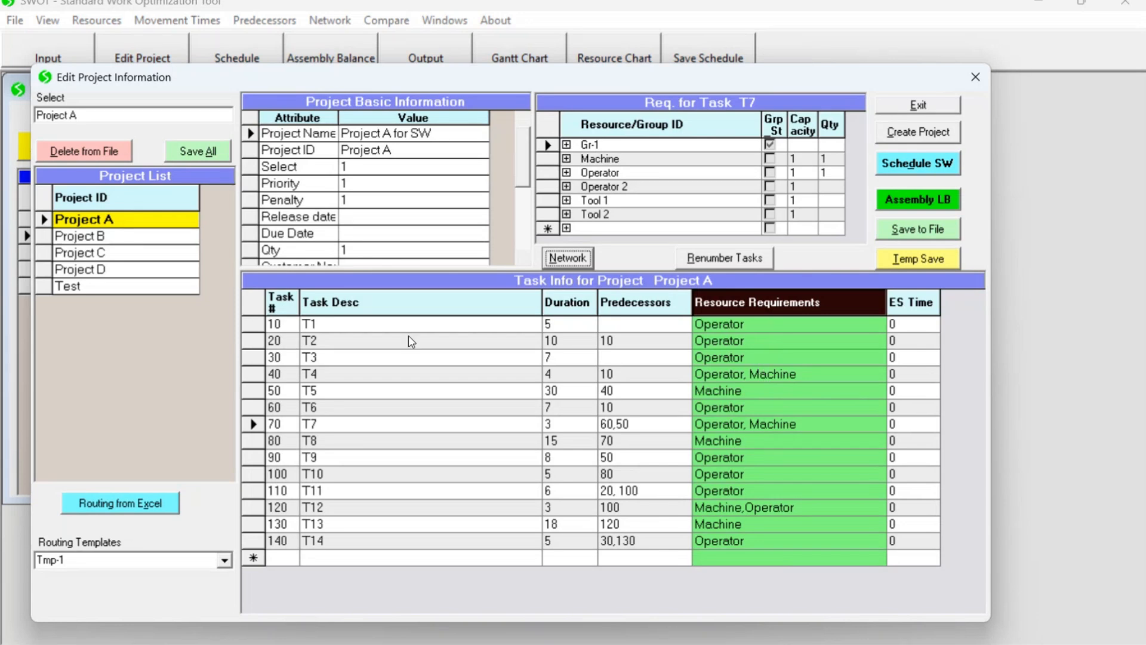
click(721, 324)
click(720, 324)
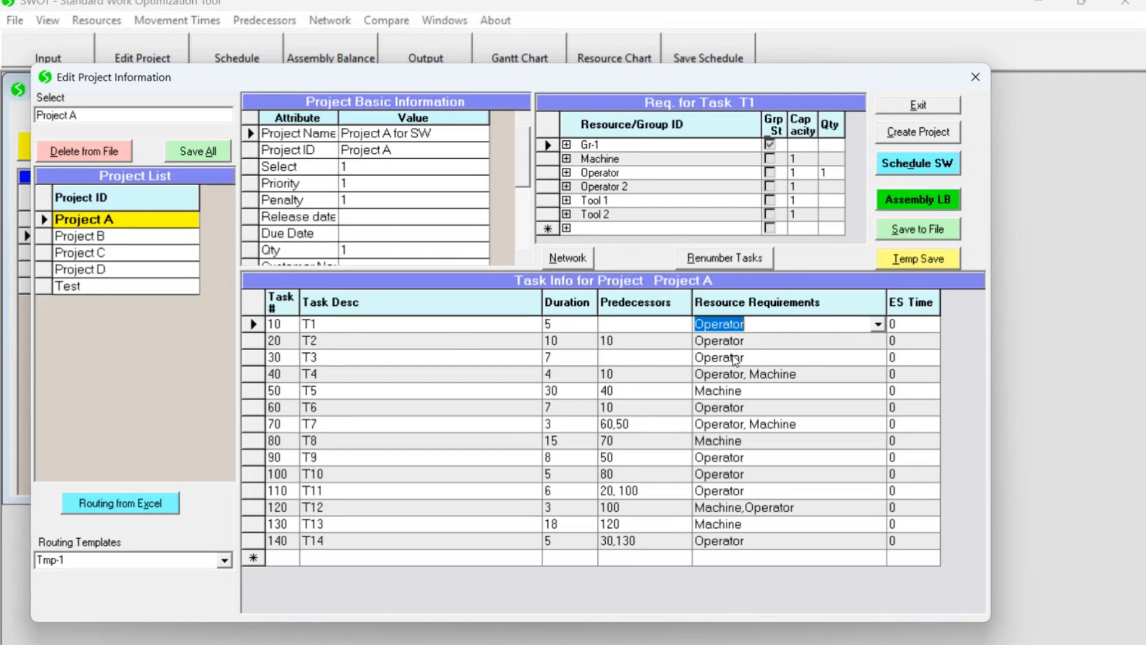
click(321, 375)
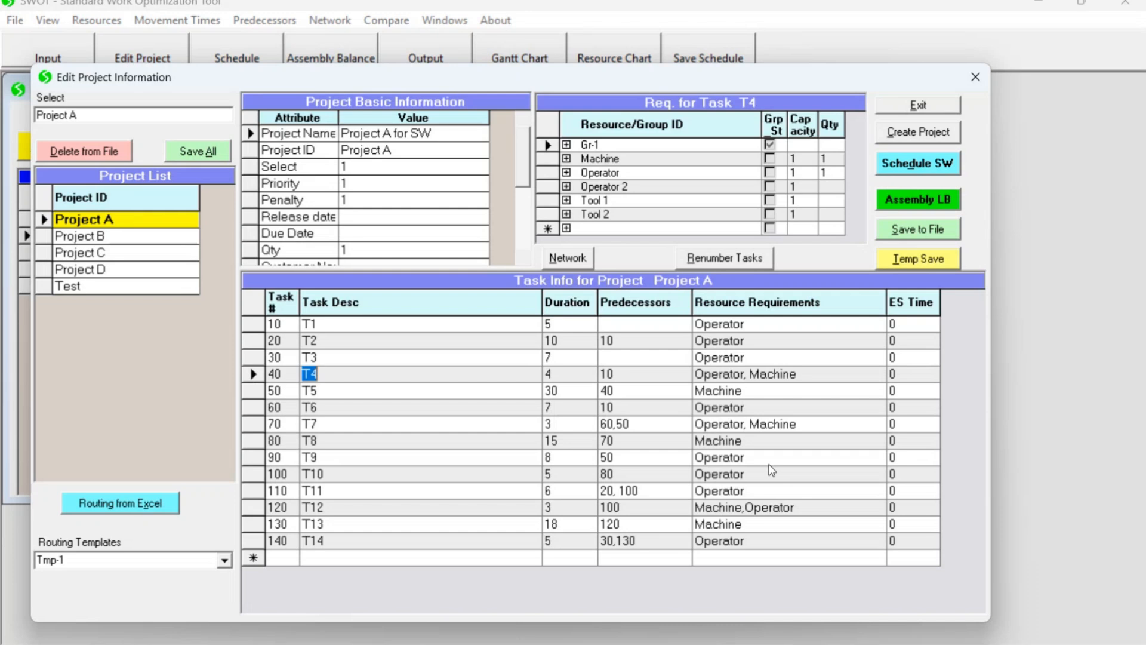
Open the date and time selection for T3's ES Time, cancel it, and select T5's resource requirement.
click(903, 359)
click(932, 357)
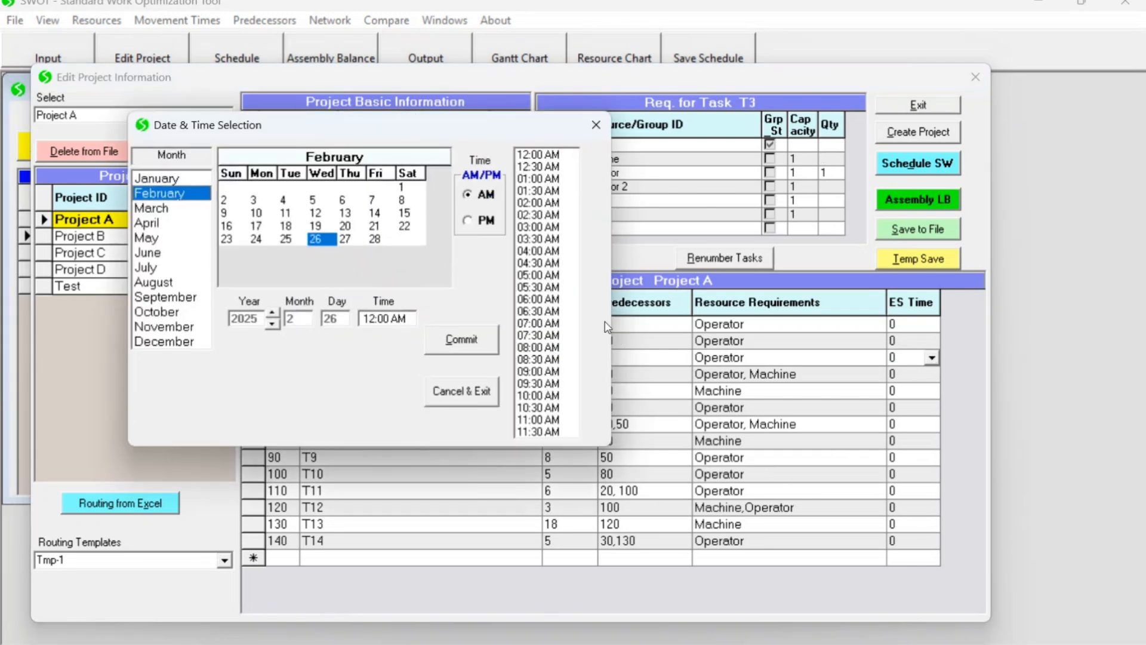
click(449, 392)
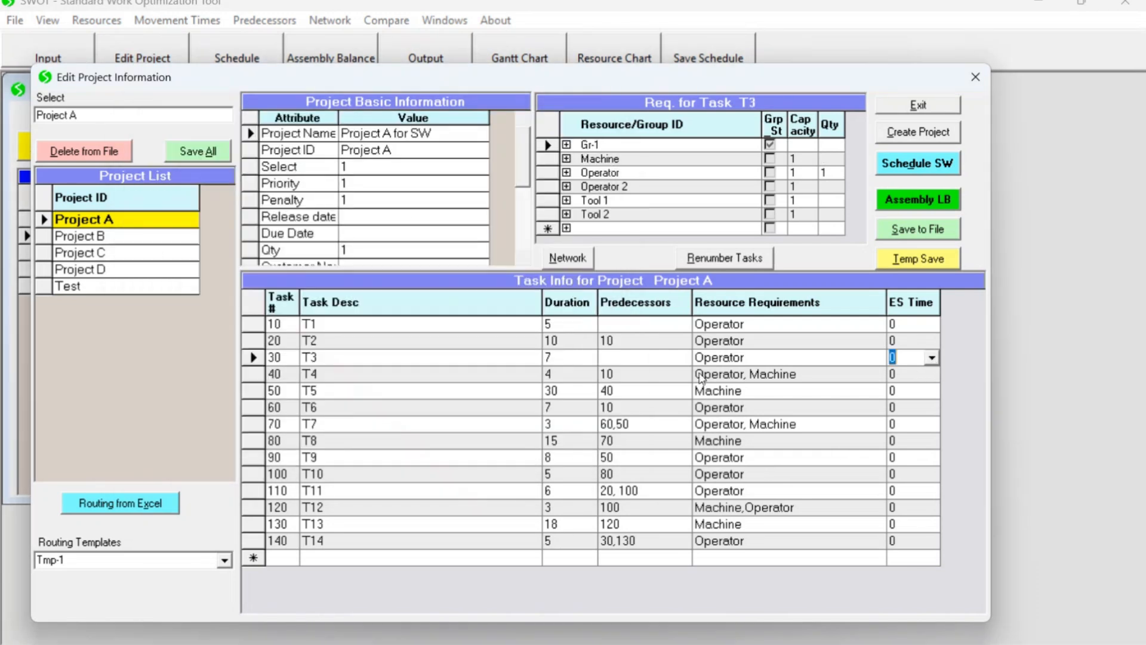
click(771, 390)
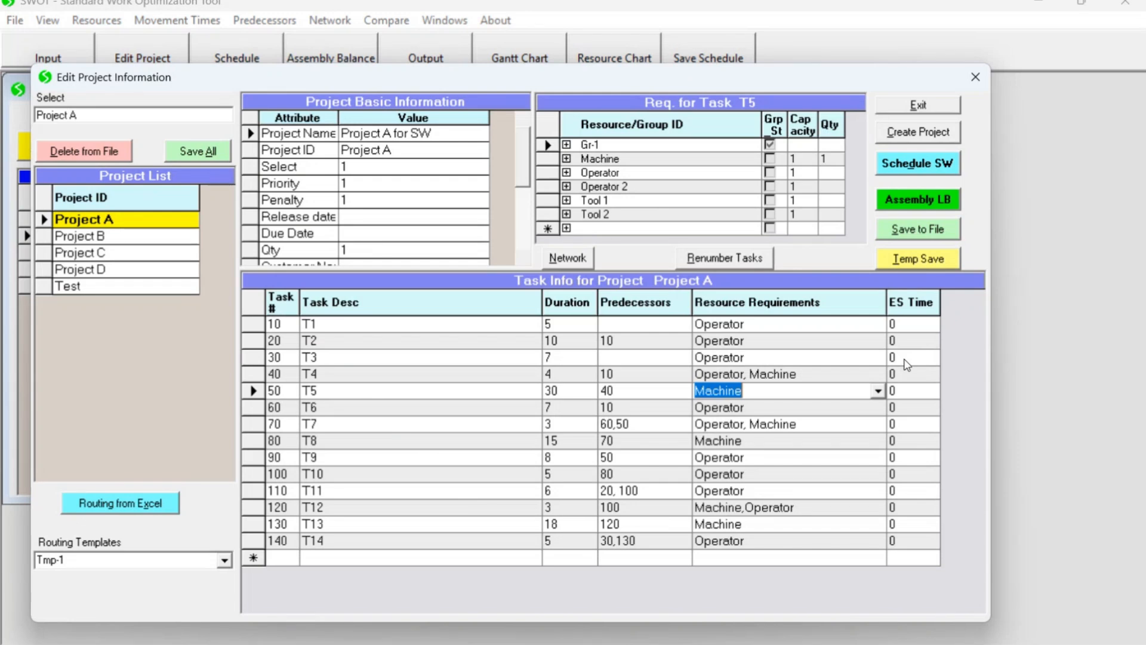
View the row editing options of the task table and the list of available routing templates, leaving both without choosing anything.
right_click(515, 365)
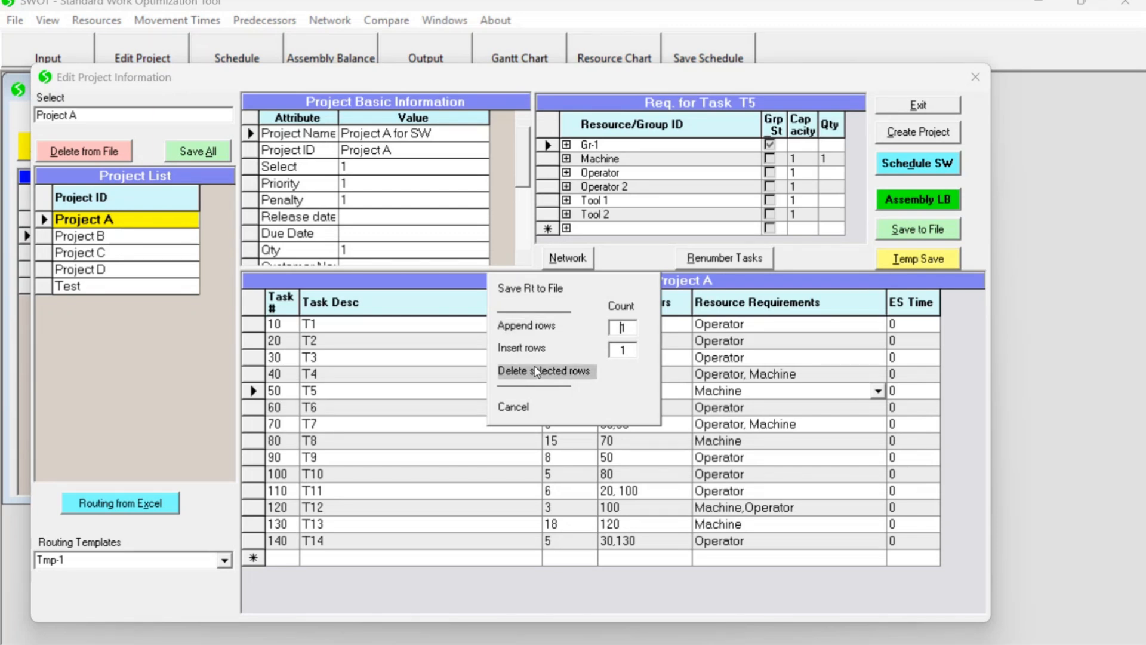
click(515, 409)
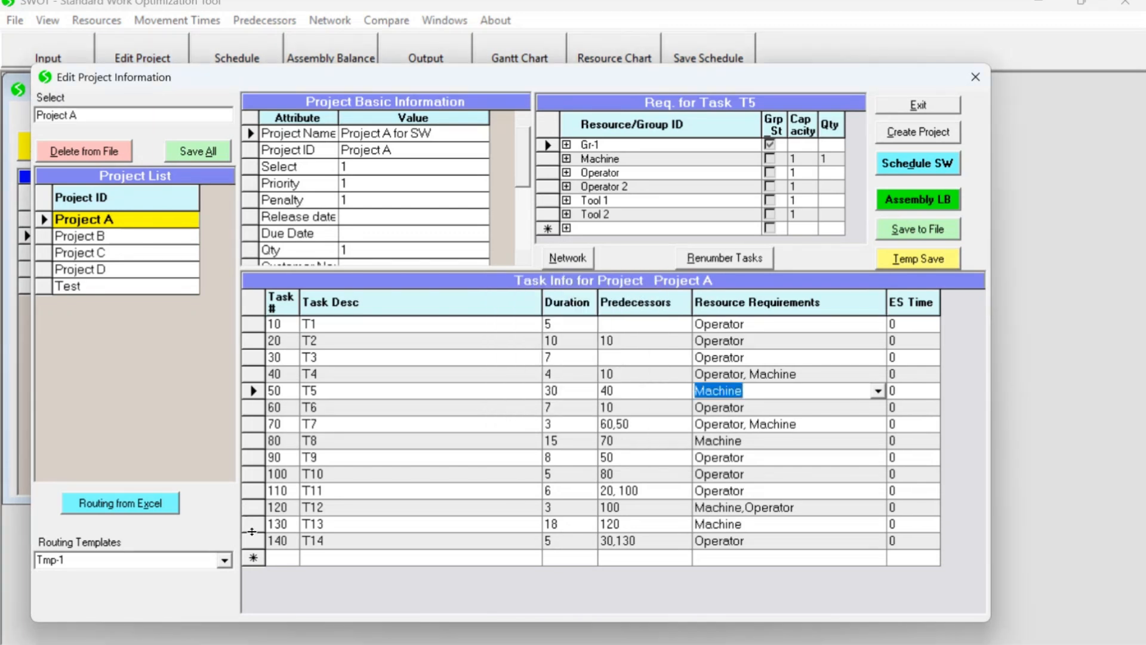
click(223, 561)
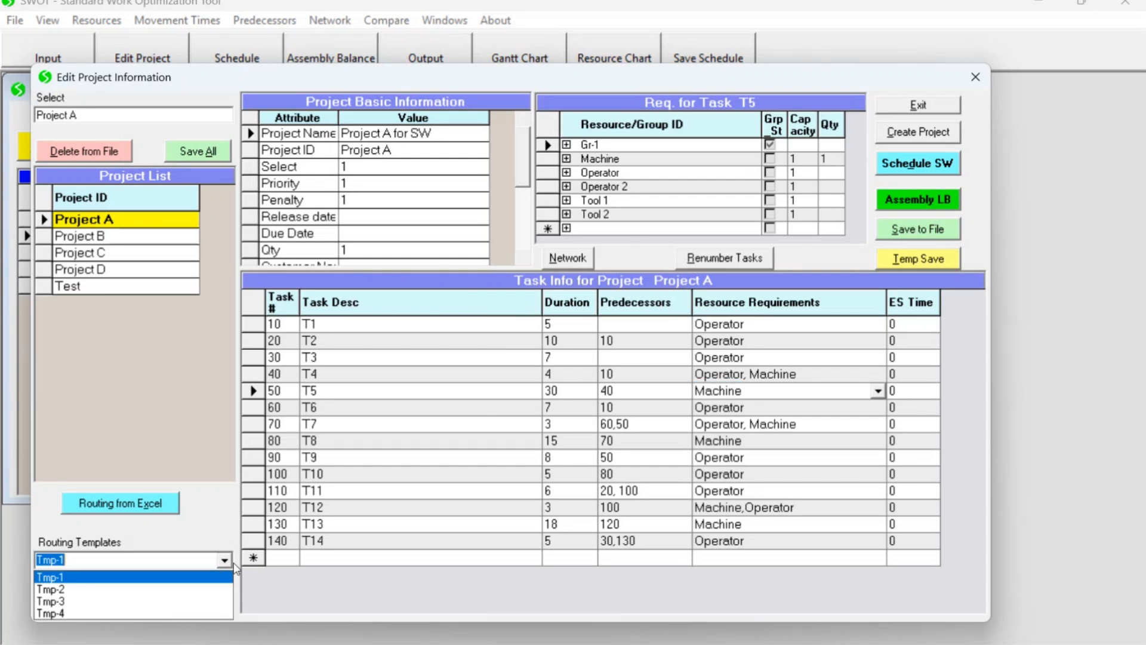
click(452, 397)
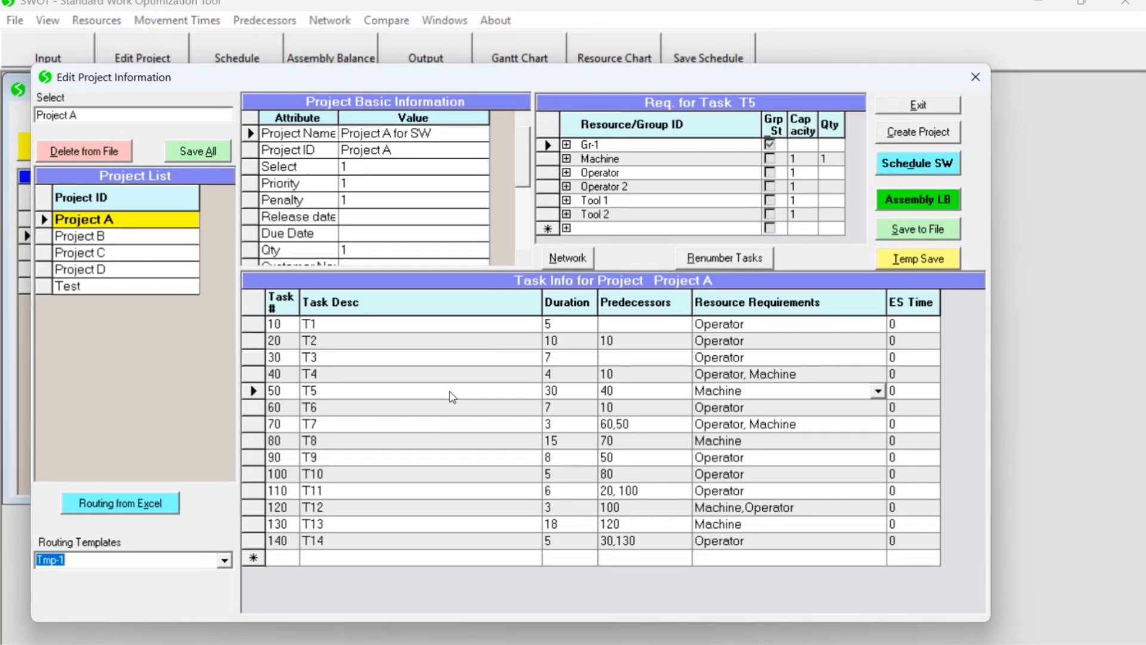
Open the resource selection for task T3, try a Machine quantity of 1, and clear that quantity again.
click(740, 359)
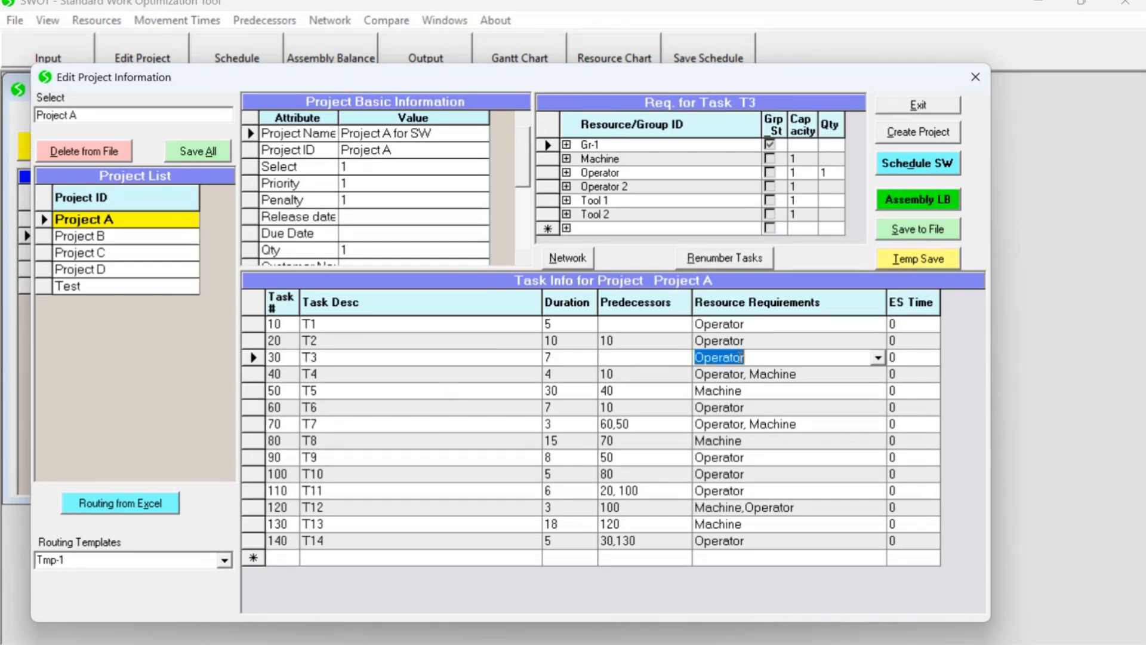
click(879, 359)
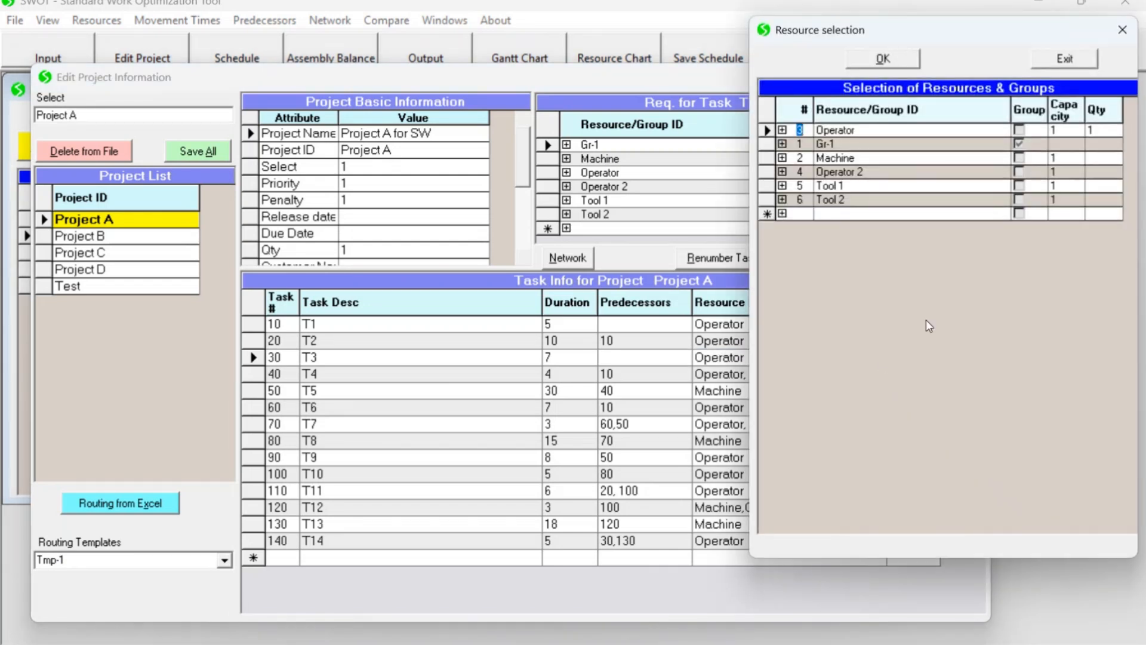
drag(999, 30, 489, 220)
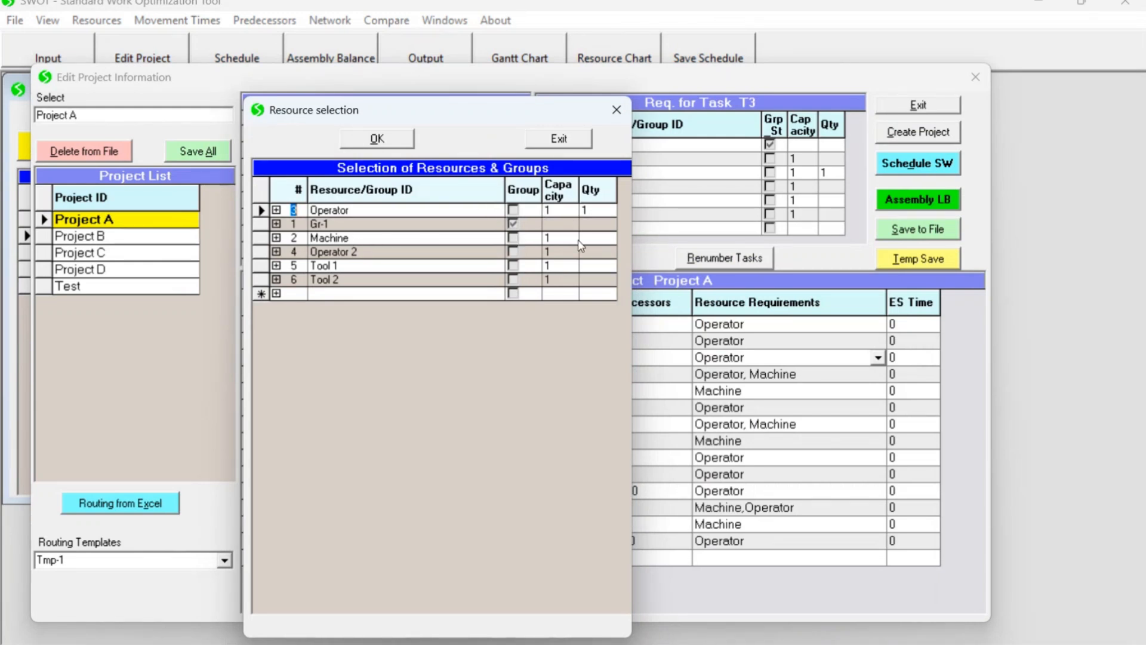
click(597, 242)
text(1)
click(349, 238)
click(583, 239)
key(BackSpace)
Replace Operator with group Gr-1 at a quantity of 2 in T3's resource selection and accept it.
click(584, 224)
text(2)
click(396, 265)
click(594, 211)
key(BackSpace)
click(333, 224)
click(377, 138)
Restore T3's resource requirement to Operator by copying the entry from task T2.
click(740, 358)
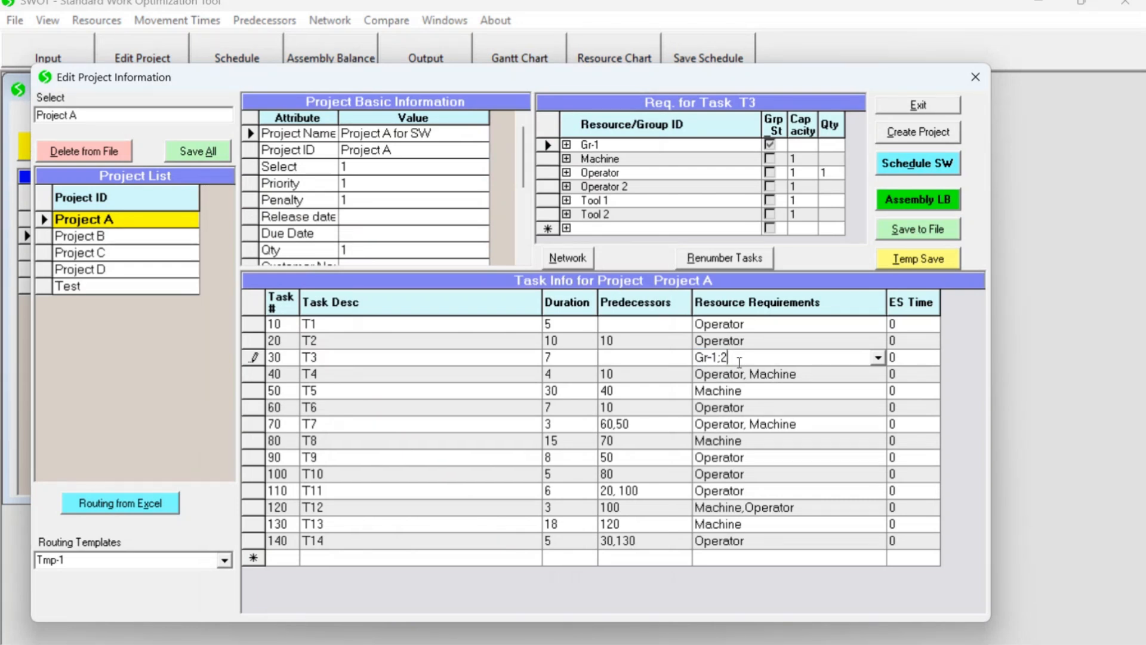
key(Up)
key(ctrl+c)
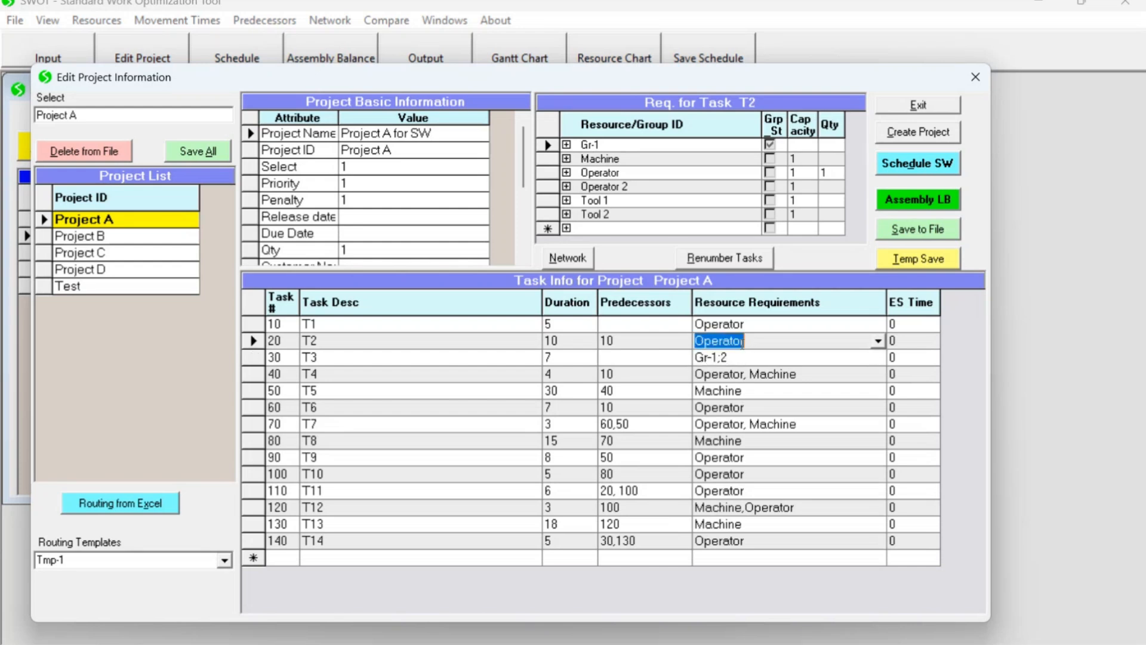
key(Down)
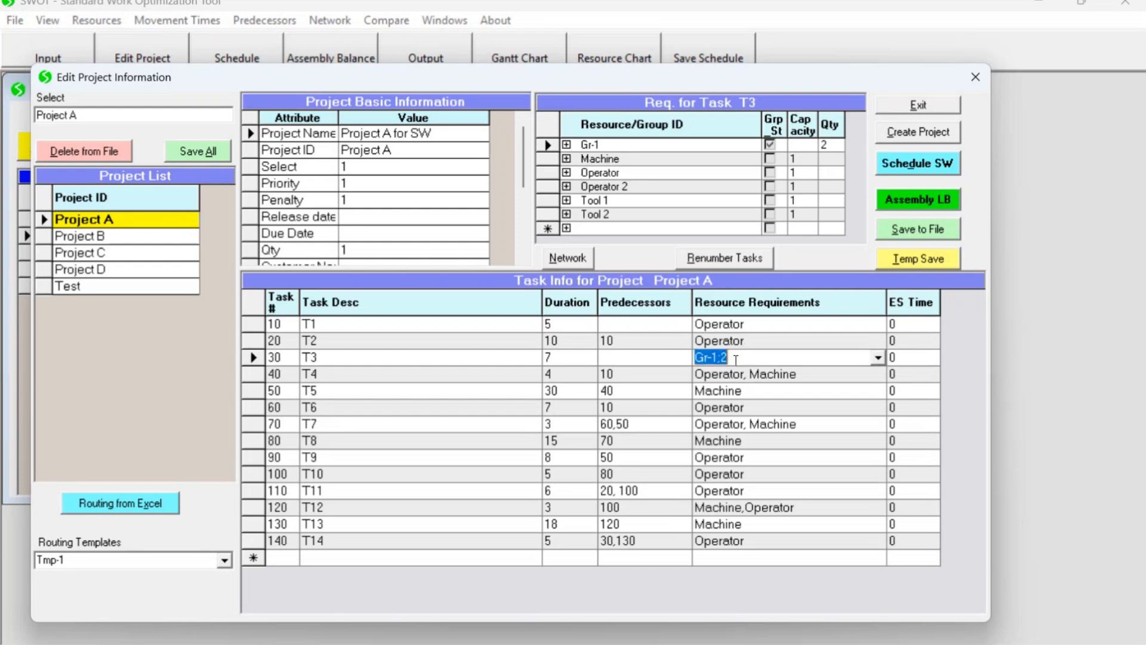
key(ctrl+v)
click(759, 344)
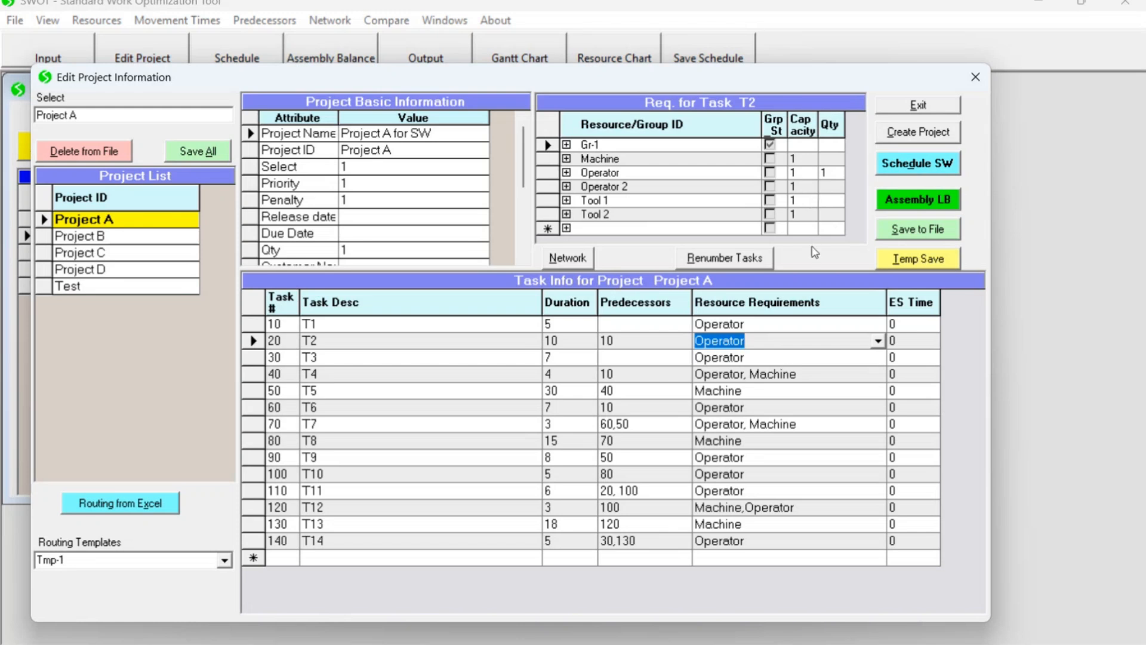
Examine the required resource quantities of tasks T4 and T3, sorting each requirements list by quantity.
click(787, 377)
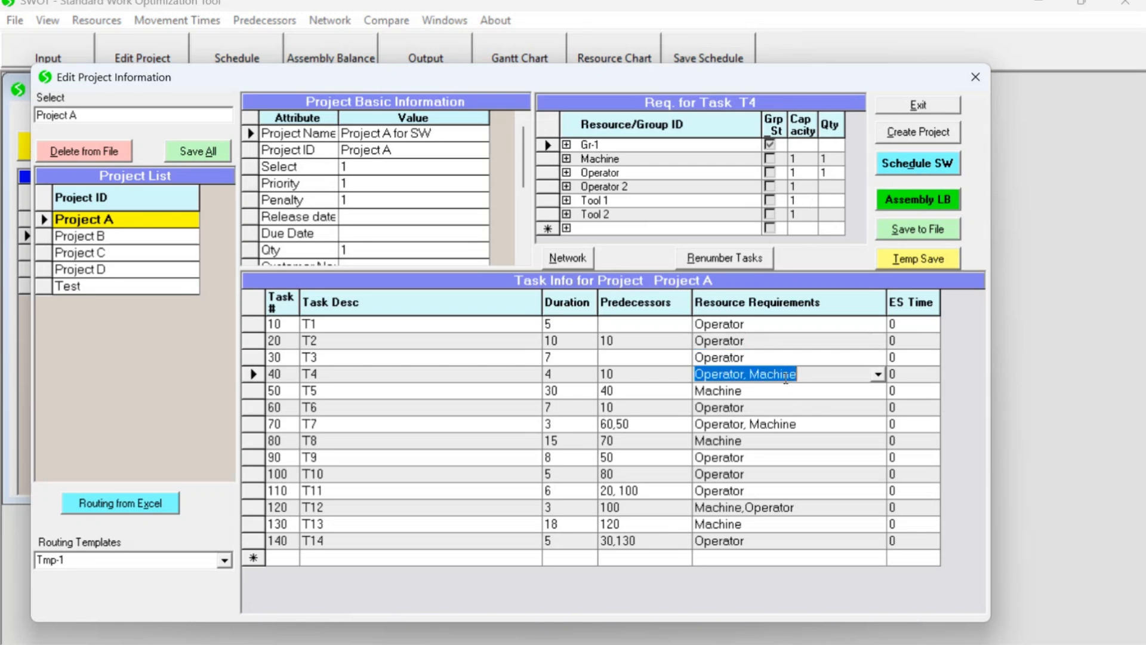
click(829, 128)
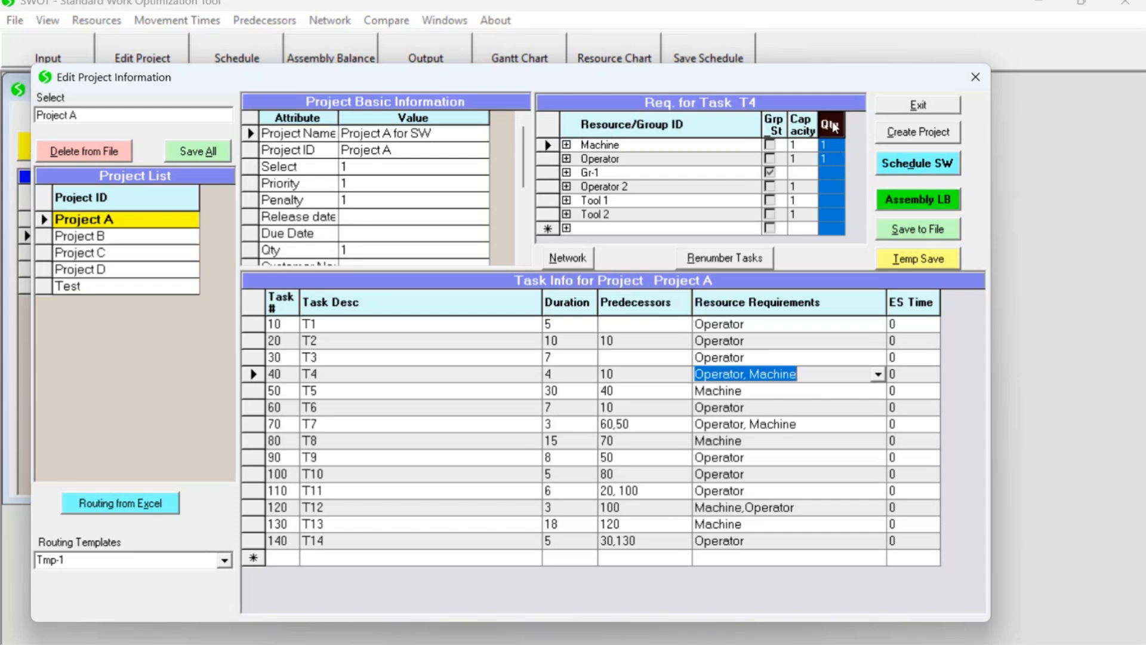
click(827, 158)
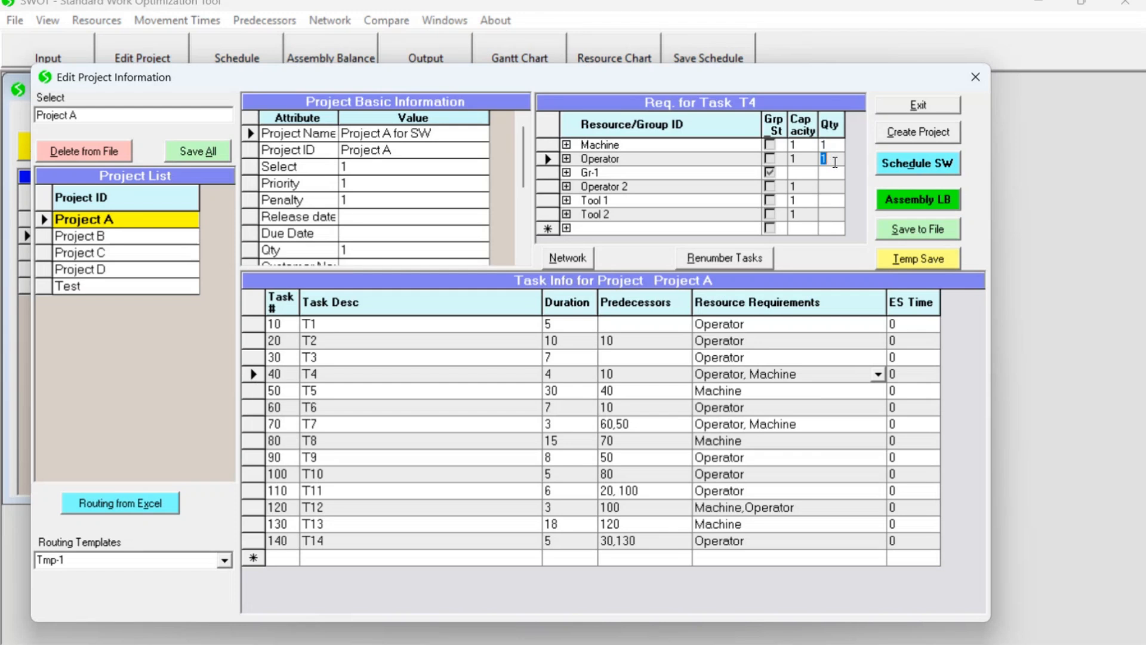
click(734, 360)
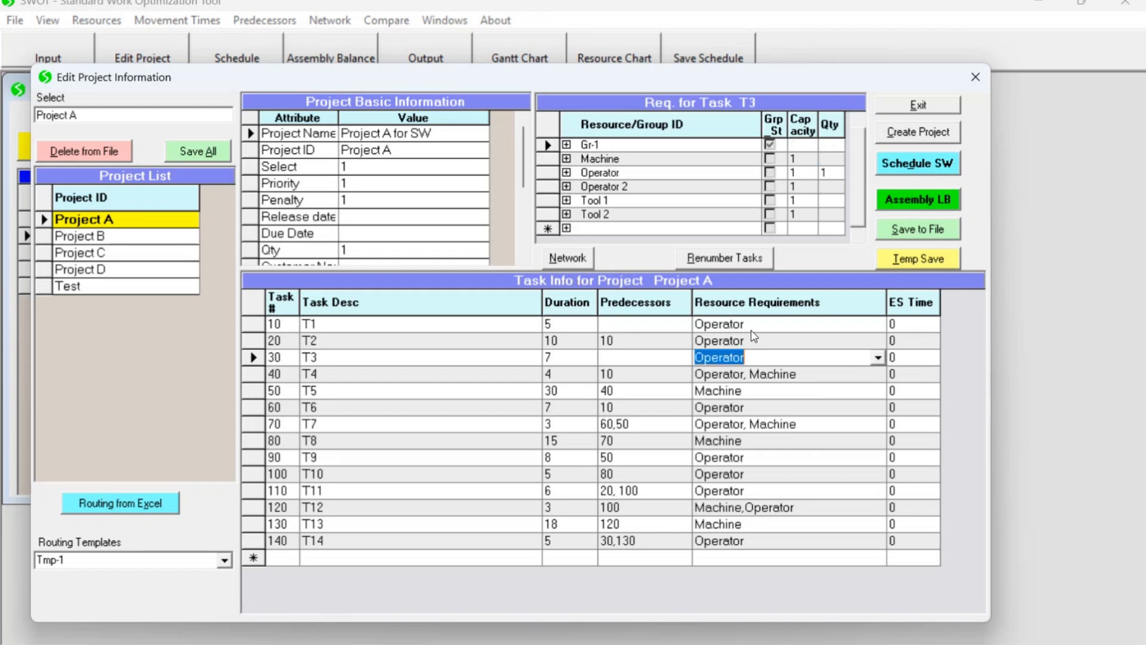
click(831, 126)
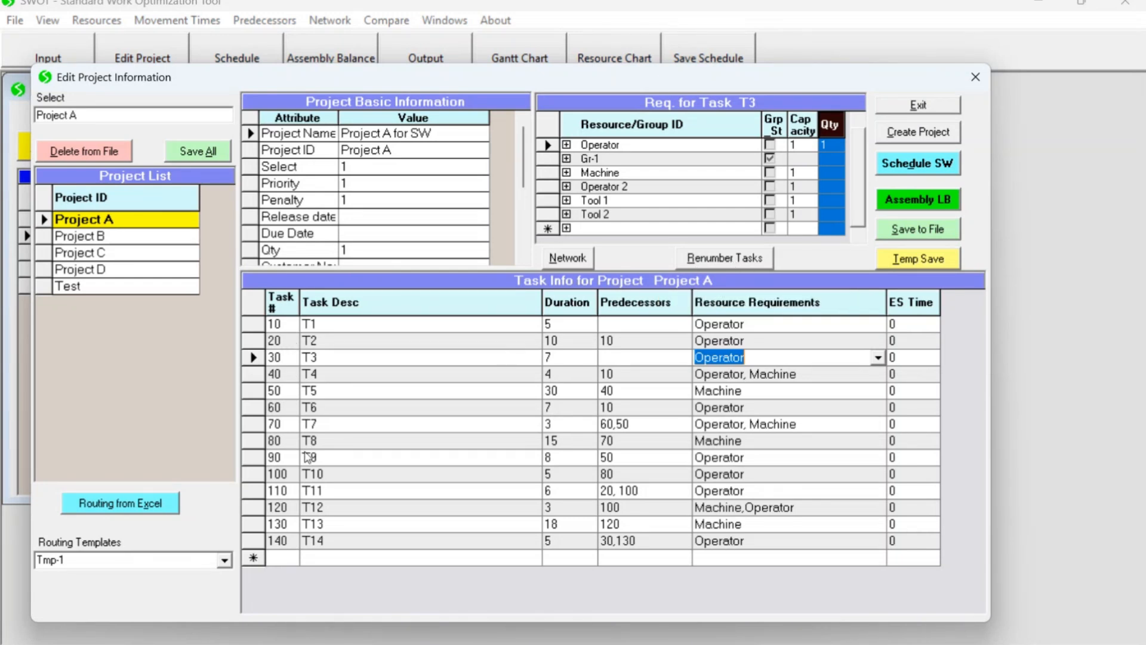
Check the task number and predecessors of task T7.
click(287, 427)
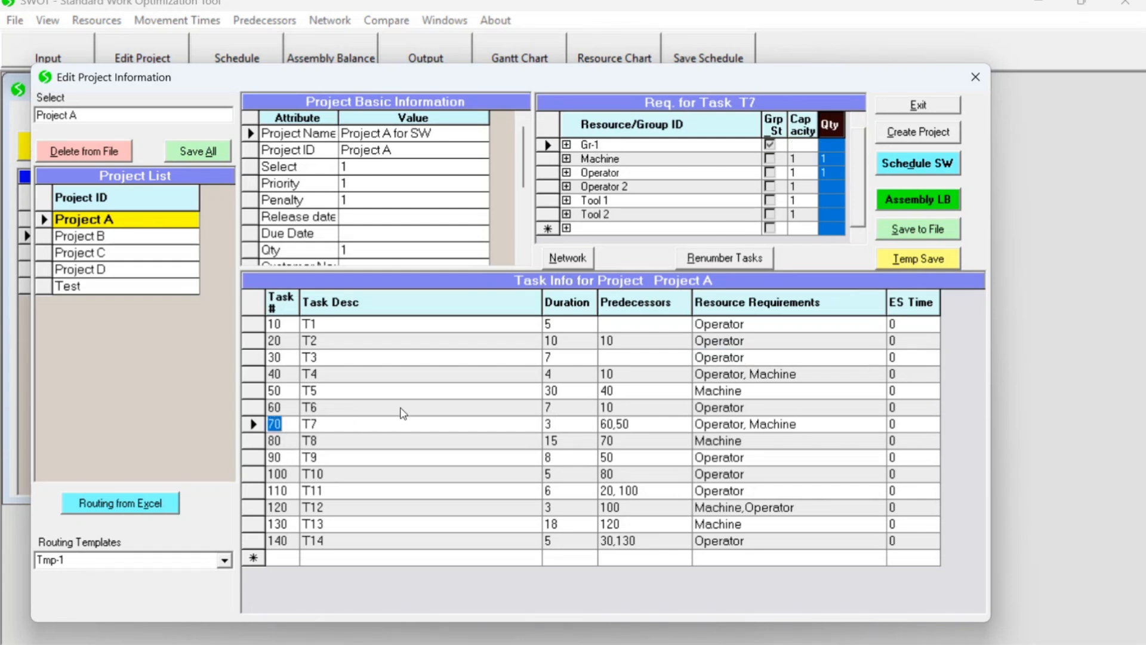
click(628, 425)
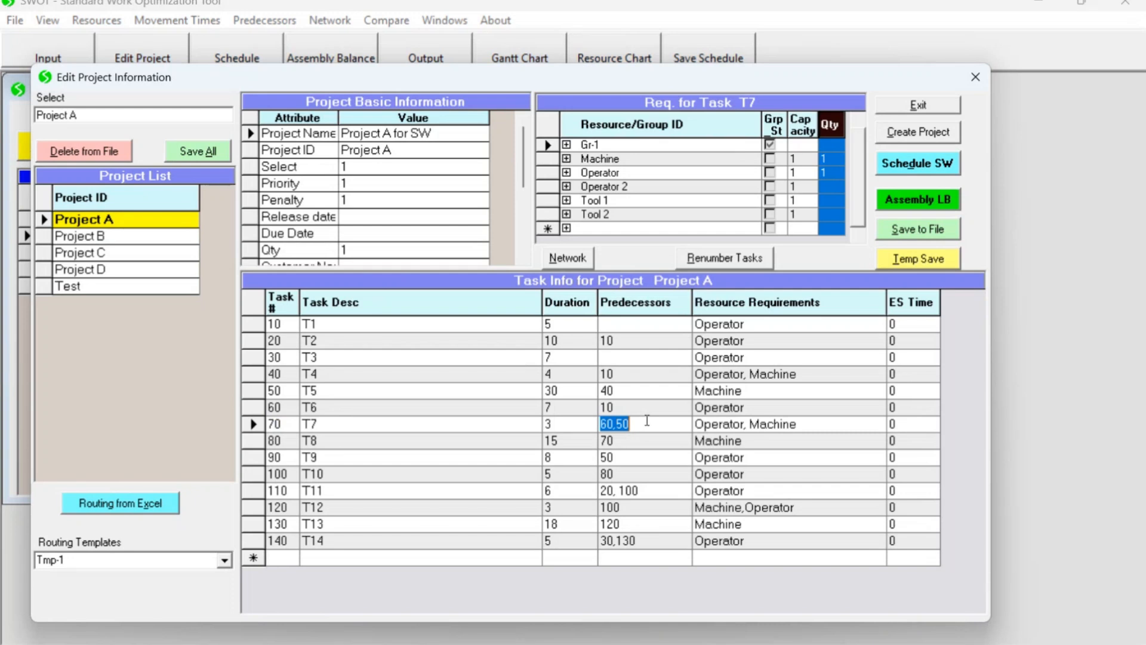
click(274, 426)
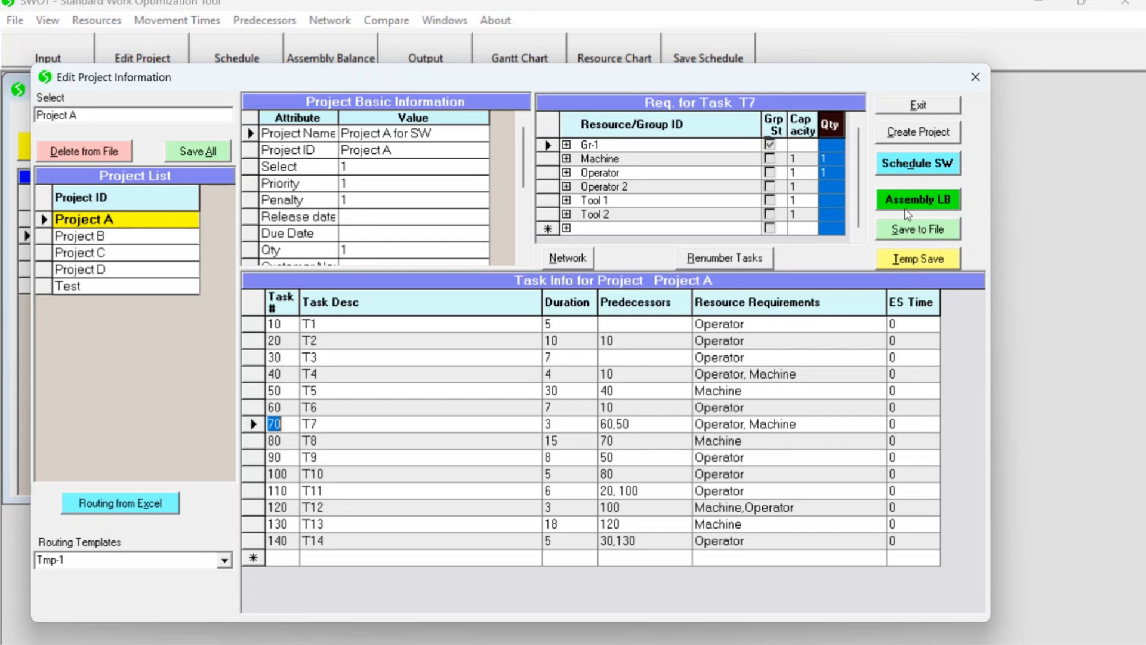
Generate the standard work schedule for Project A and narrow the task name column of its Gantt chart.
click(924, 169)
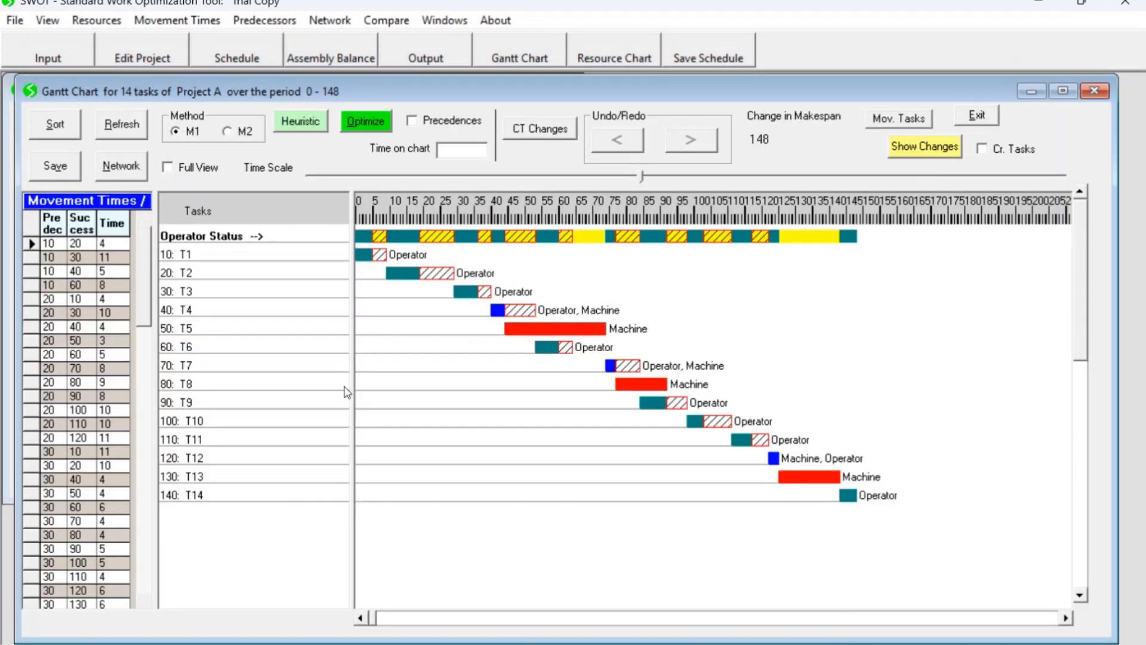
click(342, 387)
click(324, 34)
drag(345, 364, 247, 376)
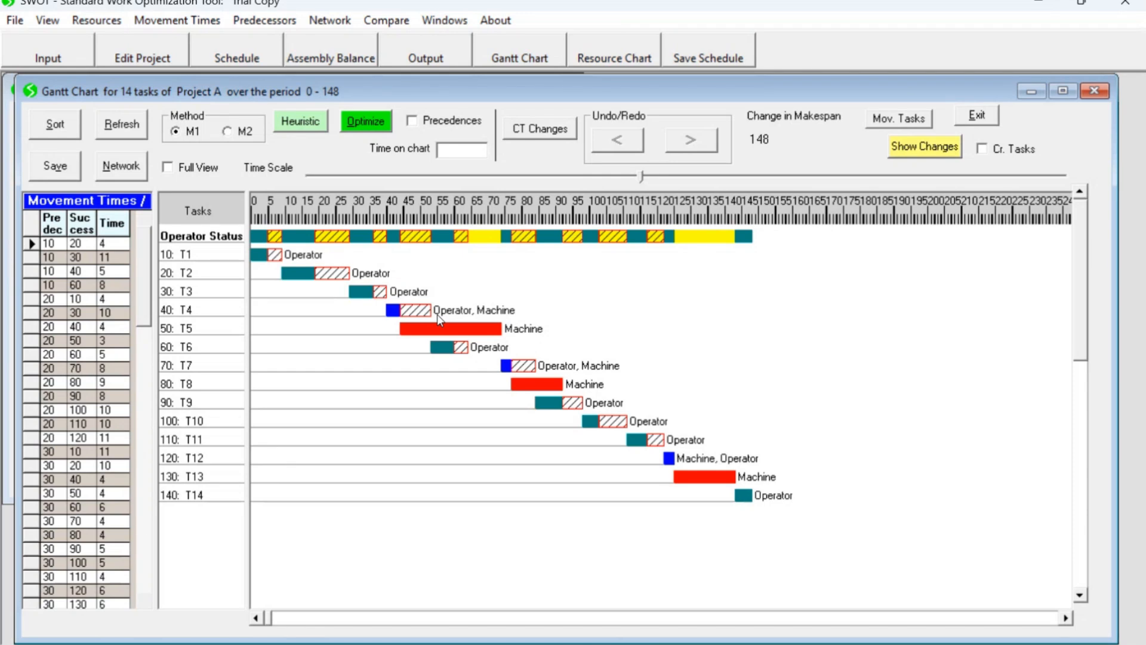
Open the movement times matrix and examine the entries for tasks 40 and 80.
click(173, 24)
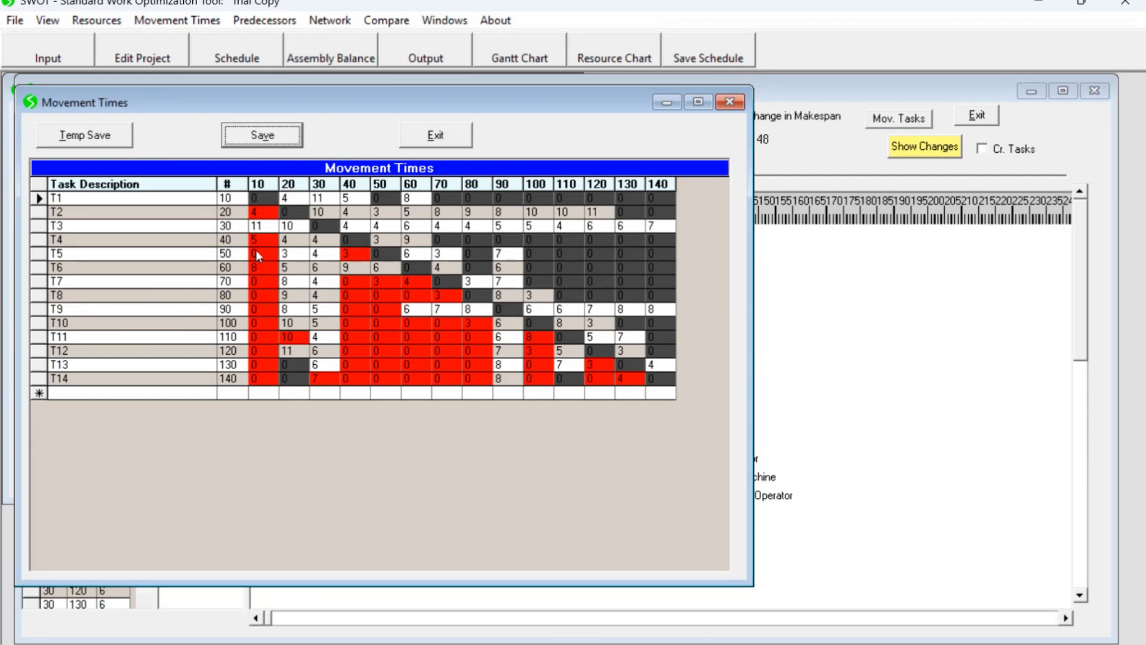
click(60, 240)
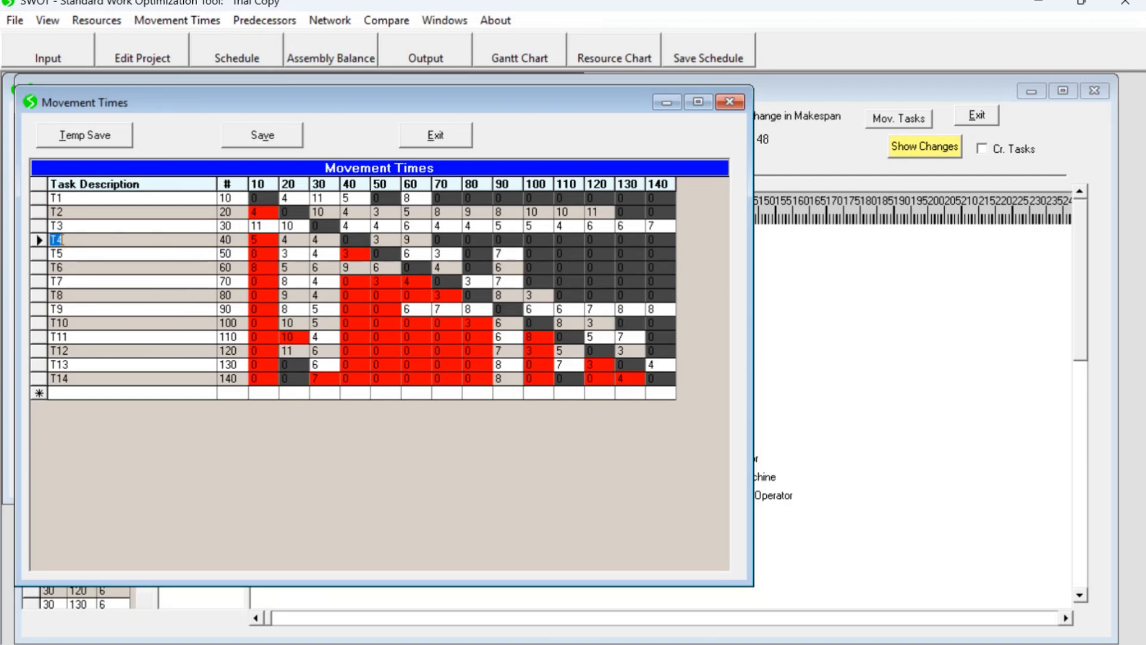
click(230, 240)
click(263, 240)
click(231, 295)
click(321, 295)
Examine the movement times for tasks 90, 110, 80 and 30, and close the matrix.
click(233, 309)
click(378, 307)
click(414, 340)
click(225, 296)
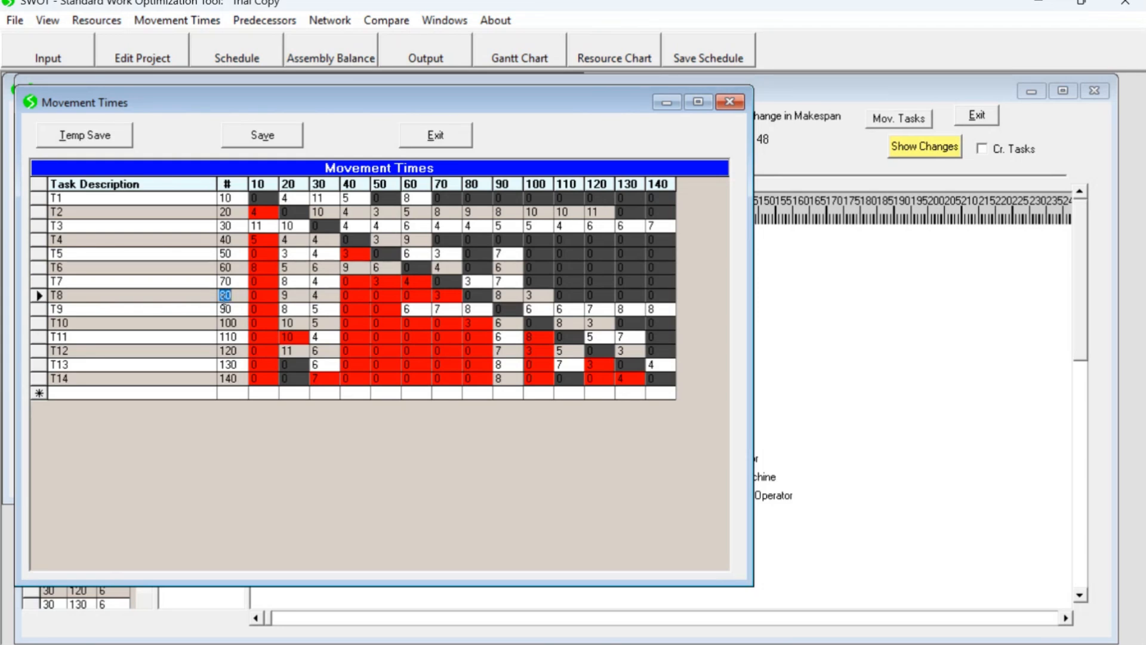
click(326, 295)
click(234, 227)
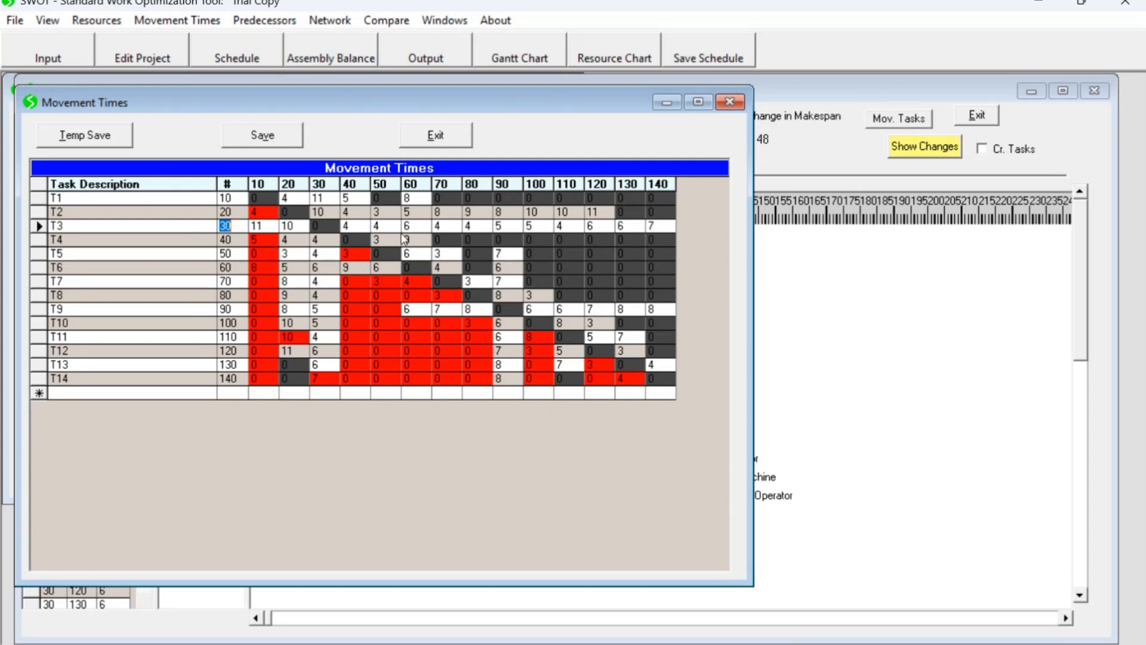
click(480, 227)
click(436, 136)
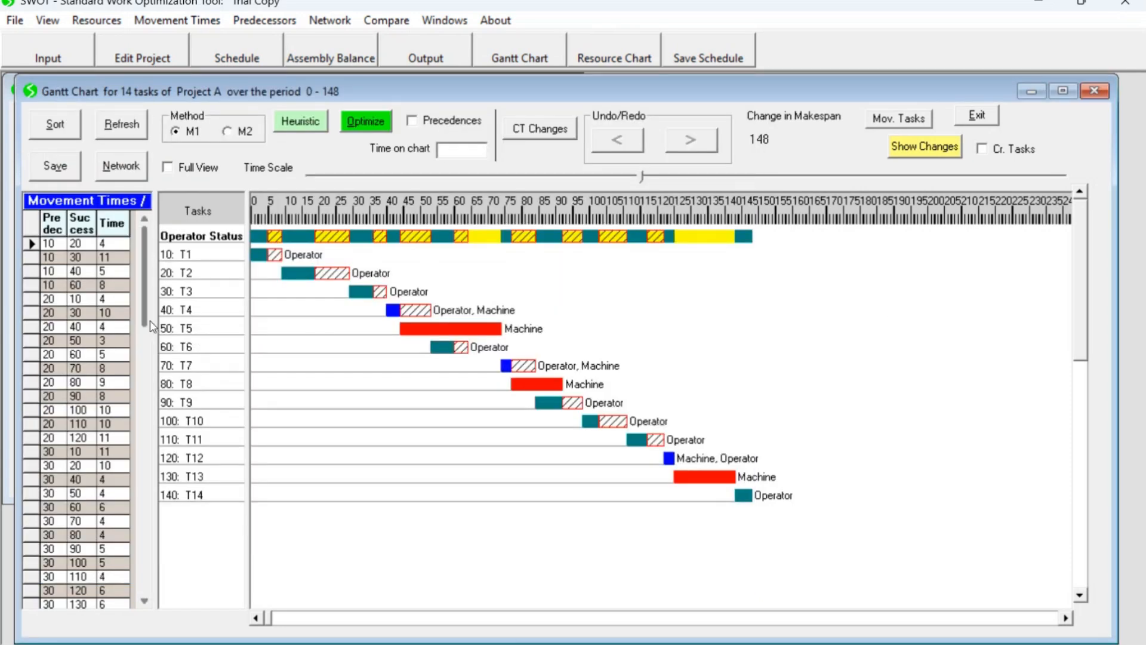
Check the movement time list beside the Gantt chart for task pairs 10–60, 20–30 and 10–30.
click(109, 284)
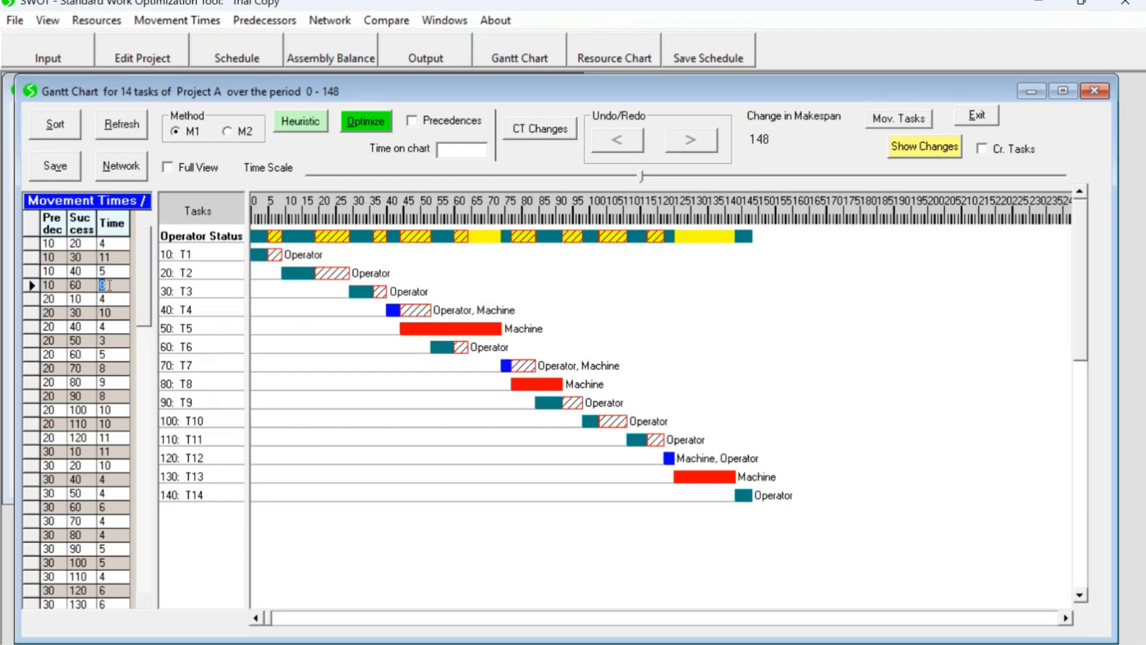
click(111, 313)
click(62, 256)
click(83, 258)
click(111, 257)
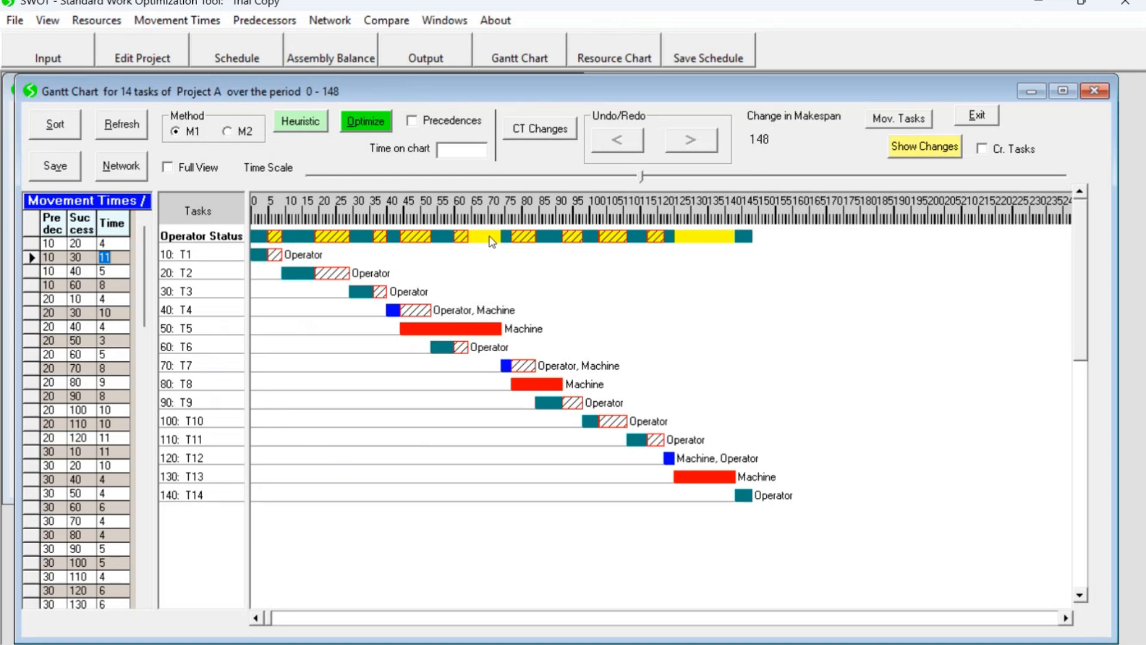
Review the idle periods in the operator status row and enlarge the Gantt chart's time scale.
drag(470, 242, 702, 243)
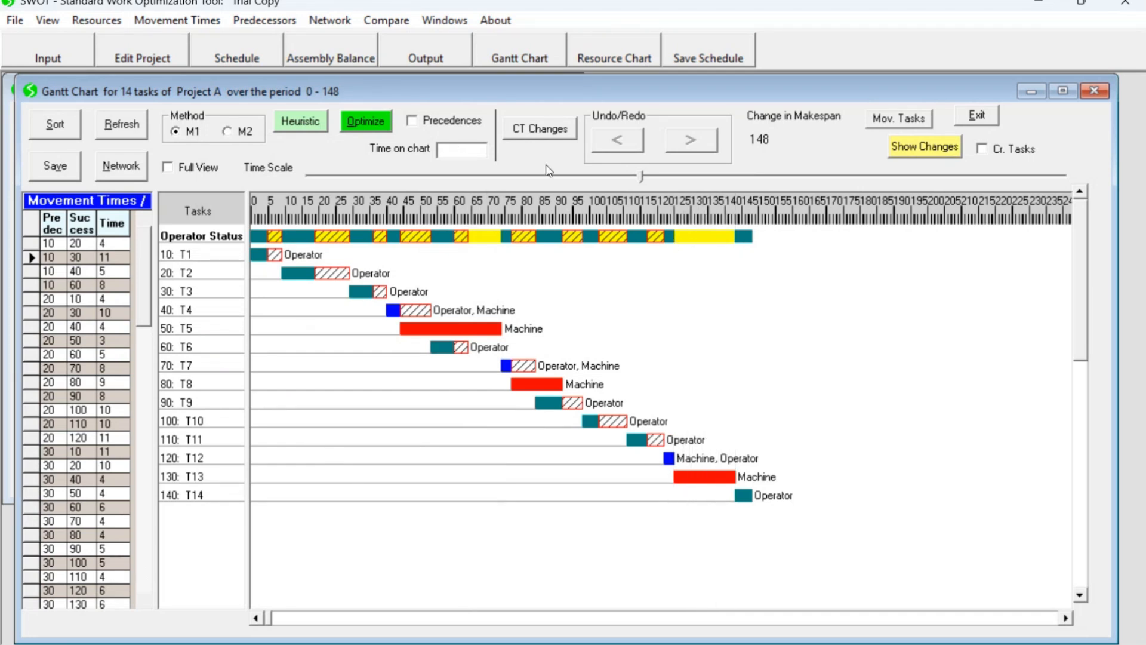
click(457, 151)
drag(701, 258, 709, 260)
drag(641, 178, 715, 192)
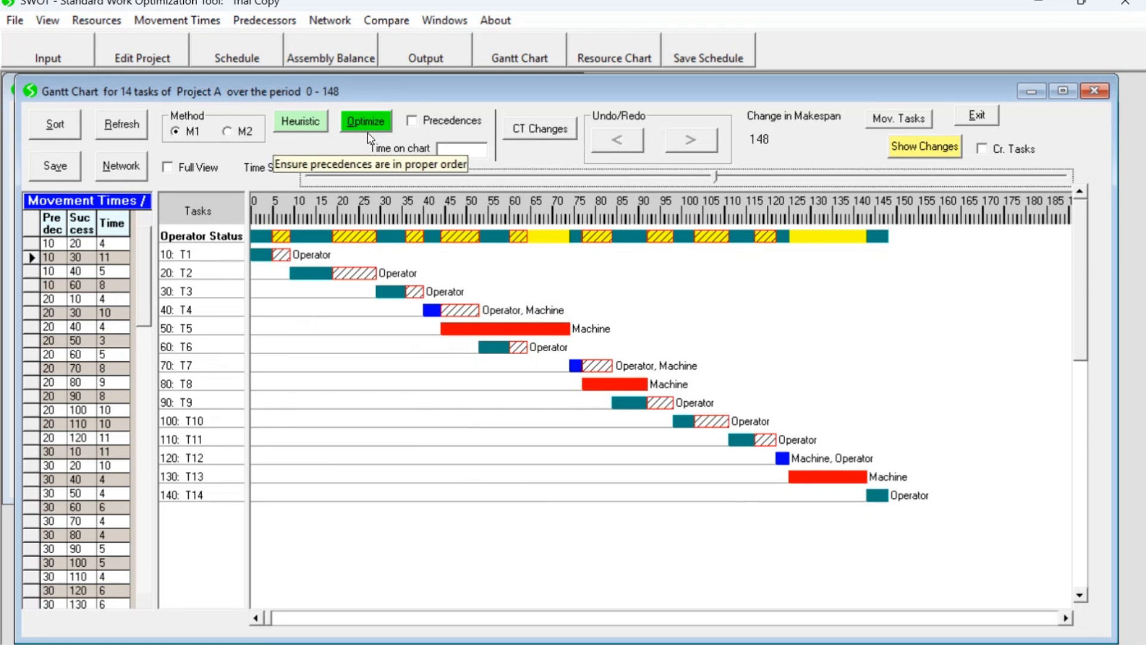
Display the precedence links on the Gantt chart and move task T3 to after task T4.
click(436, 123)
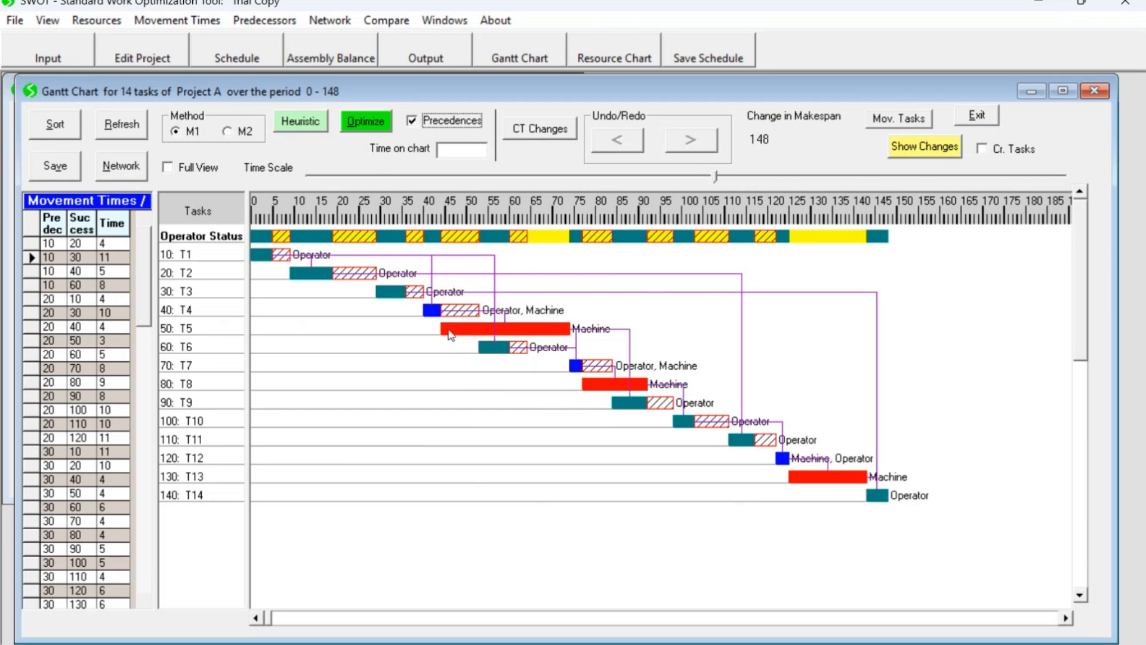
drag(395, 293, 463, 302)
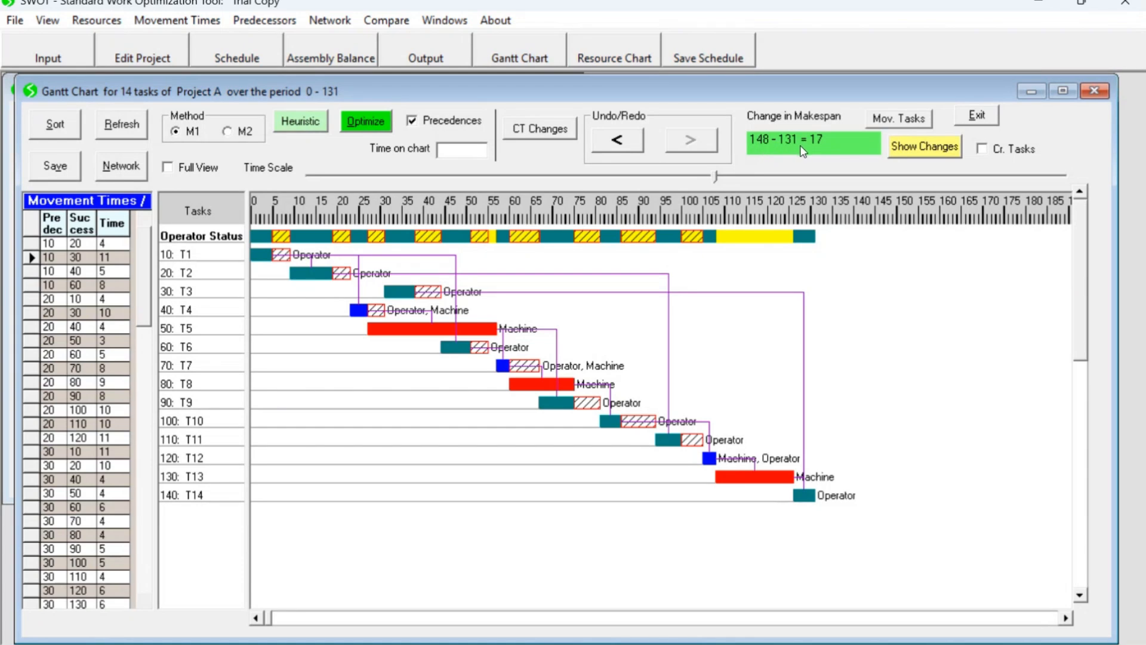
Undo the move of task T3 after T4, and try T3 after task T9 before reverting it.
click(629, 141)
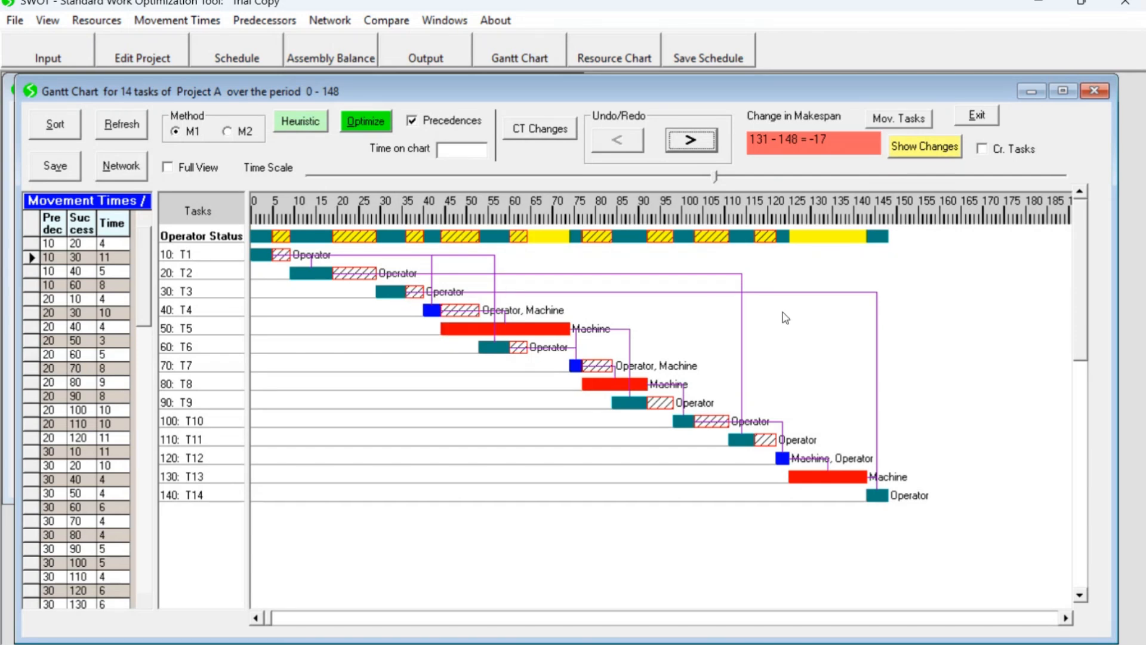
click(870, 498)
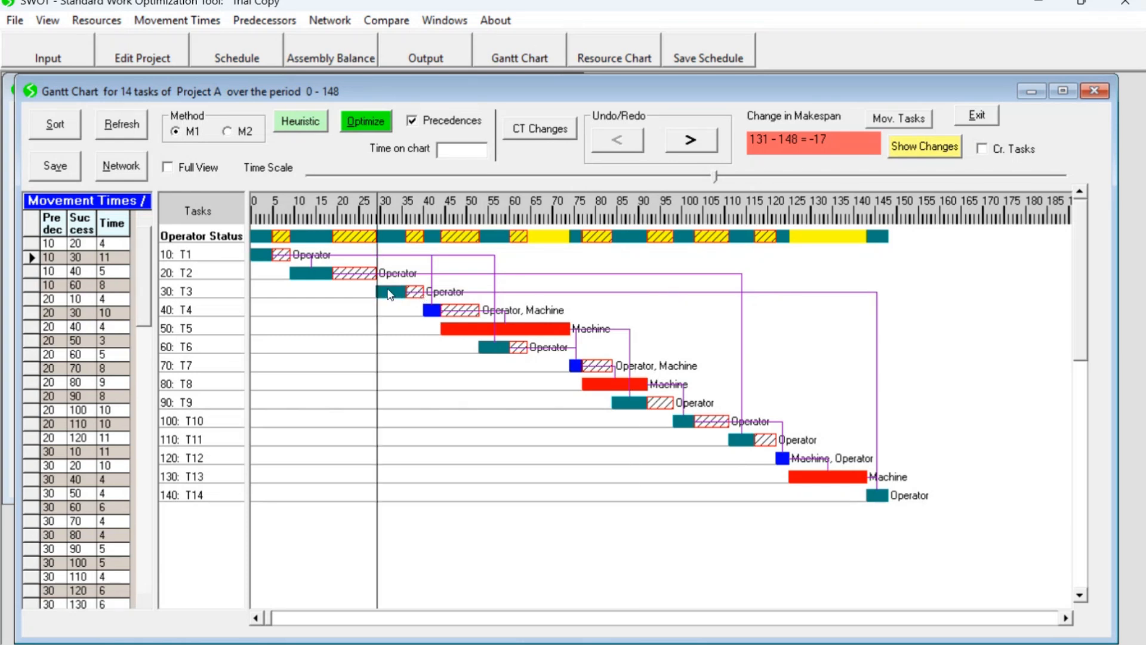
drag(485, 297, 650, 296)
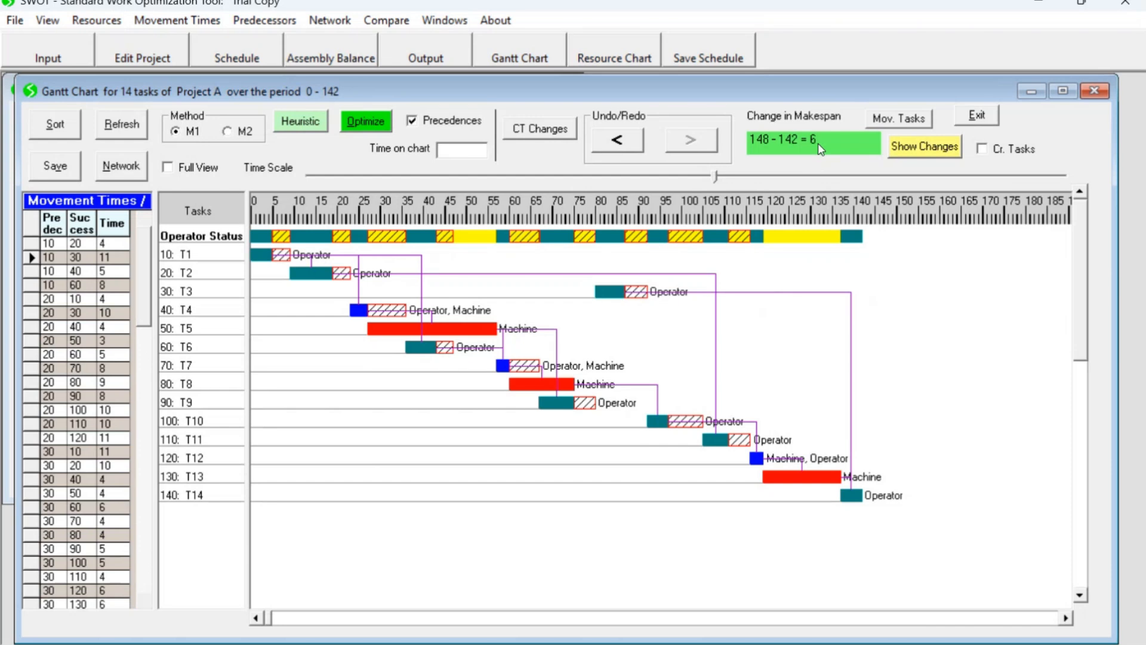
click(620, 141)
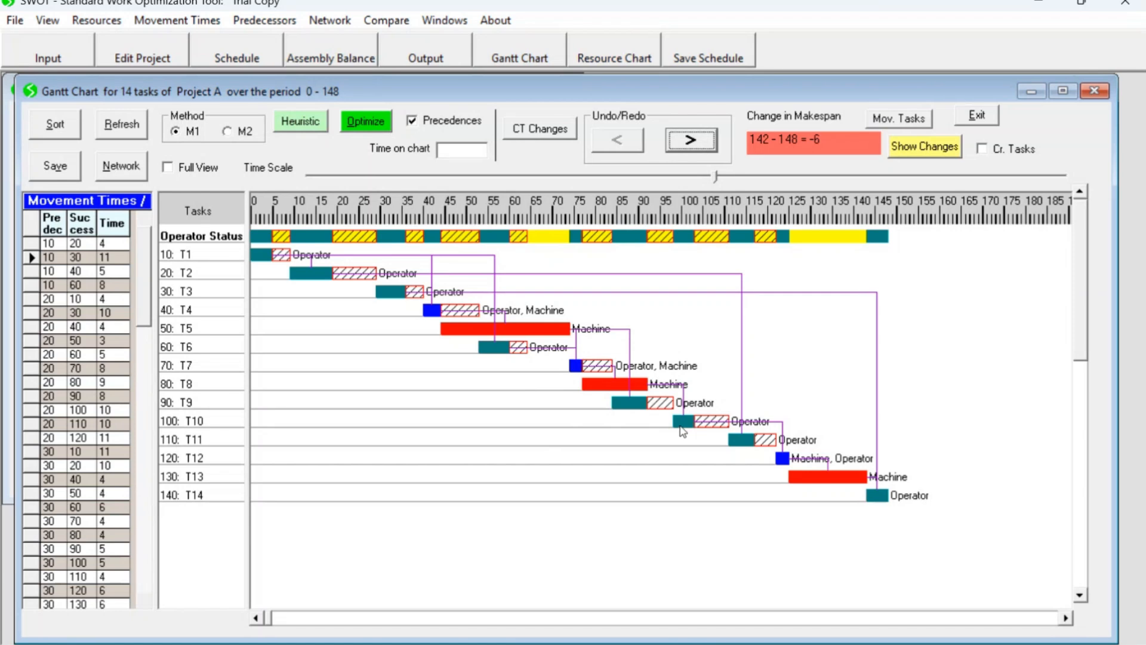
Try to move task T10 after task T11, and try task T2 after task T4 before undoing that move.
drag(682, 426, 722, 423)
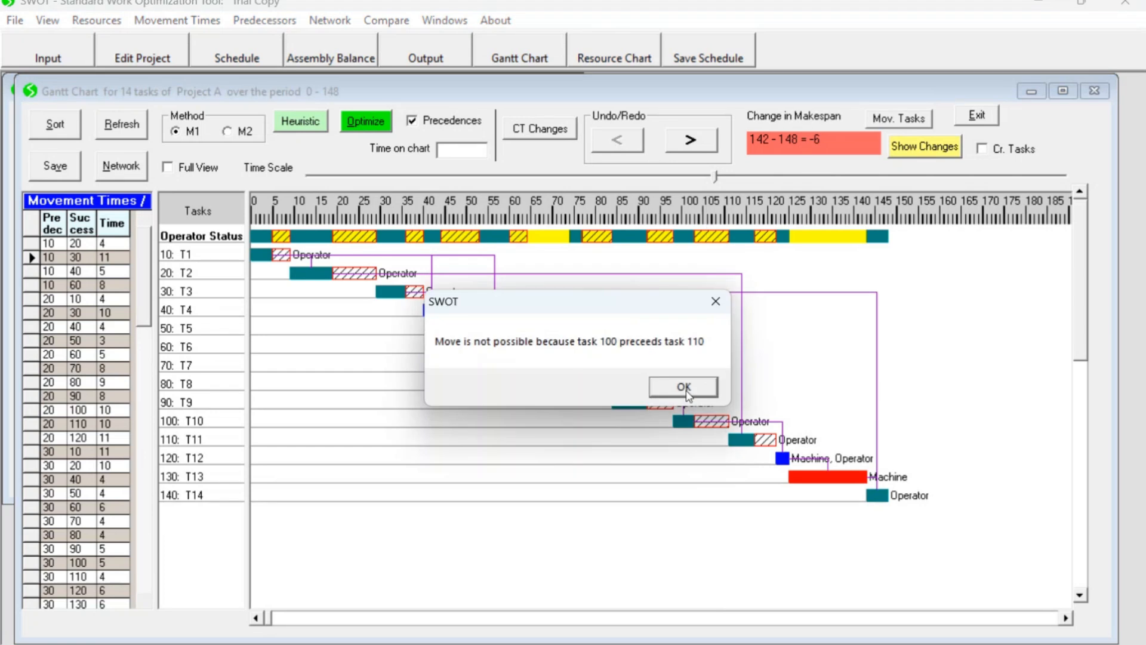
click(685, 387)
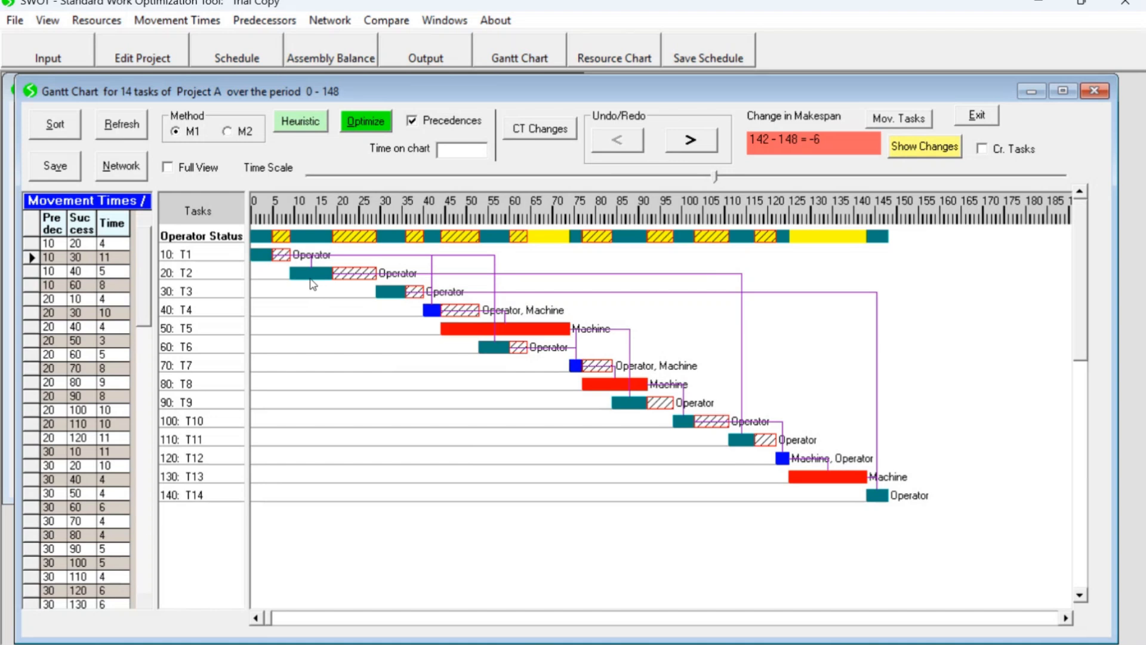
drag(312, 284, 533, 287)
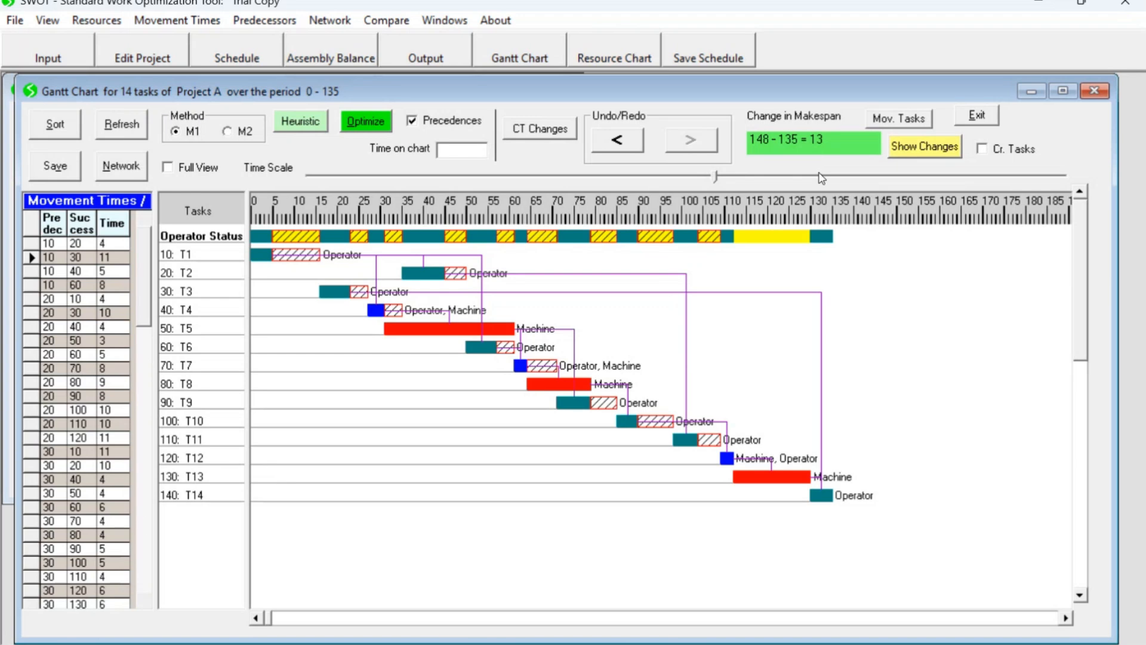
click(609, 142)
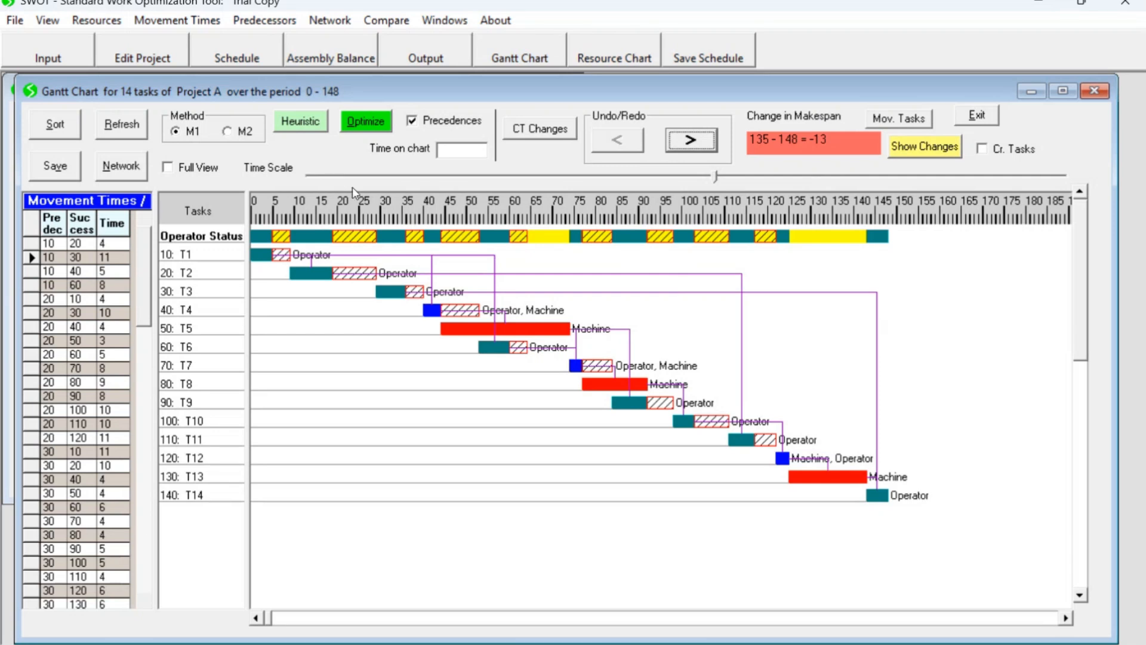
Generate a heuristic schedule for Project A and optimize it to shorten the makespan.
click(305, 123)
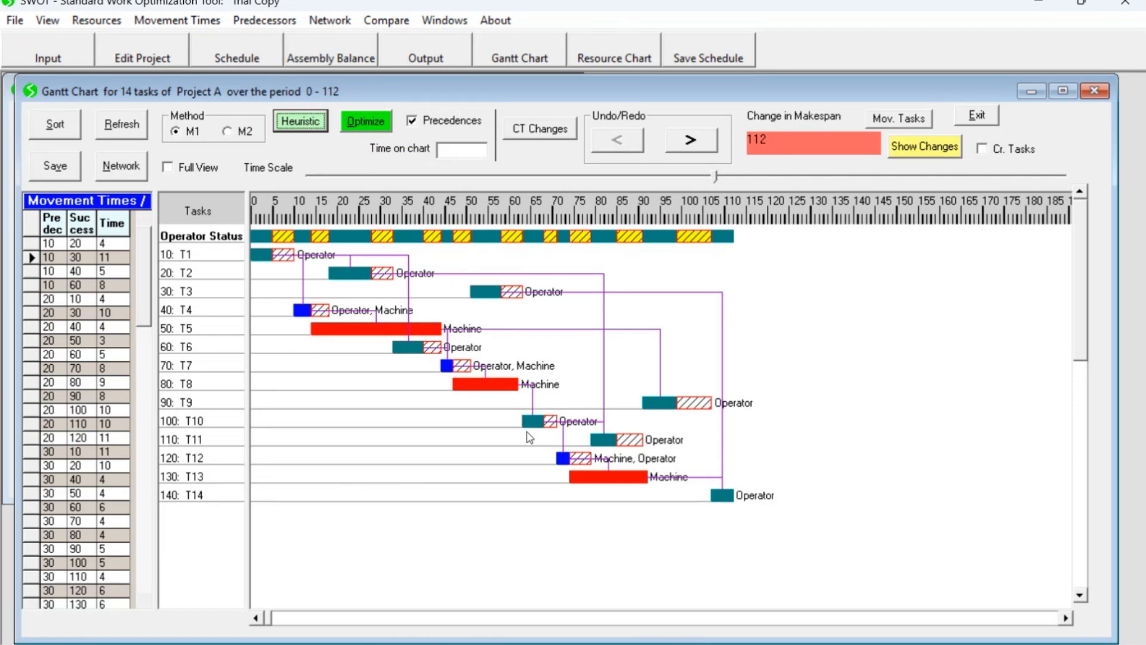
click(374, 122)
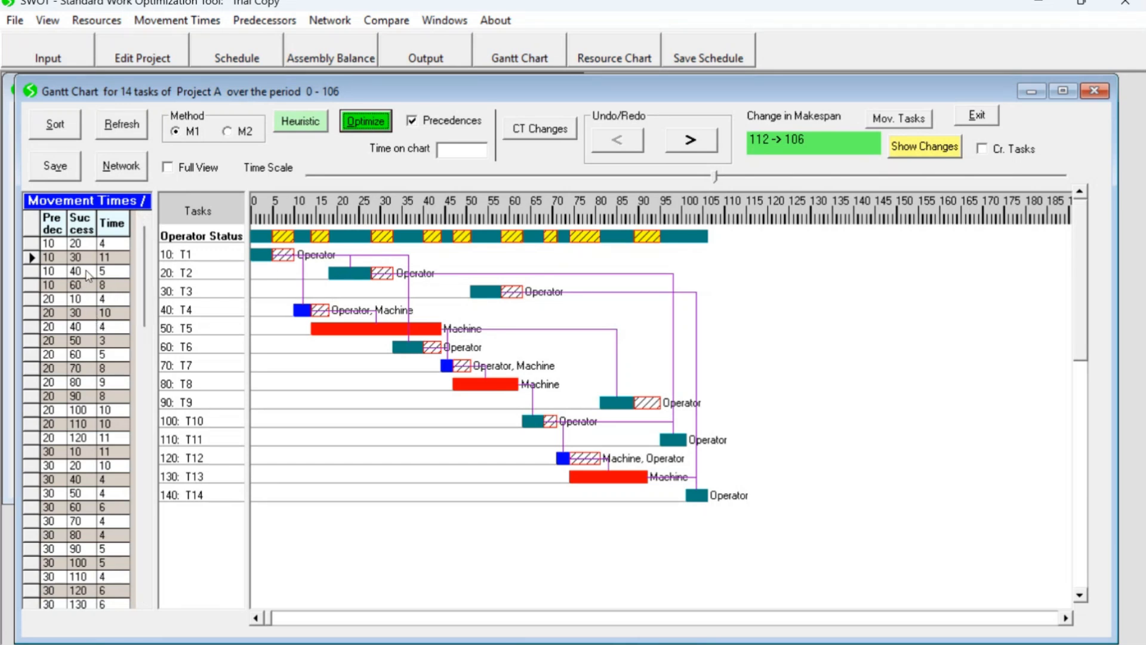
Check the movement times for task pairs 40–20, 20–60 and 60–70 in the list beside the Gantt chart.
scroll(55, 475, down, 2)
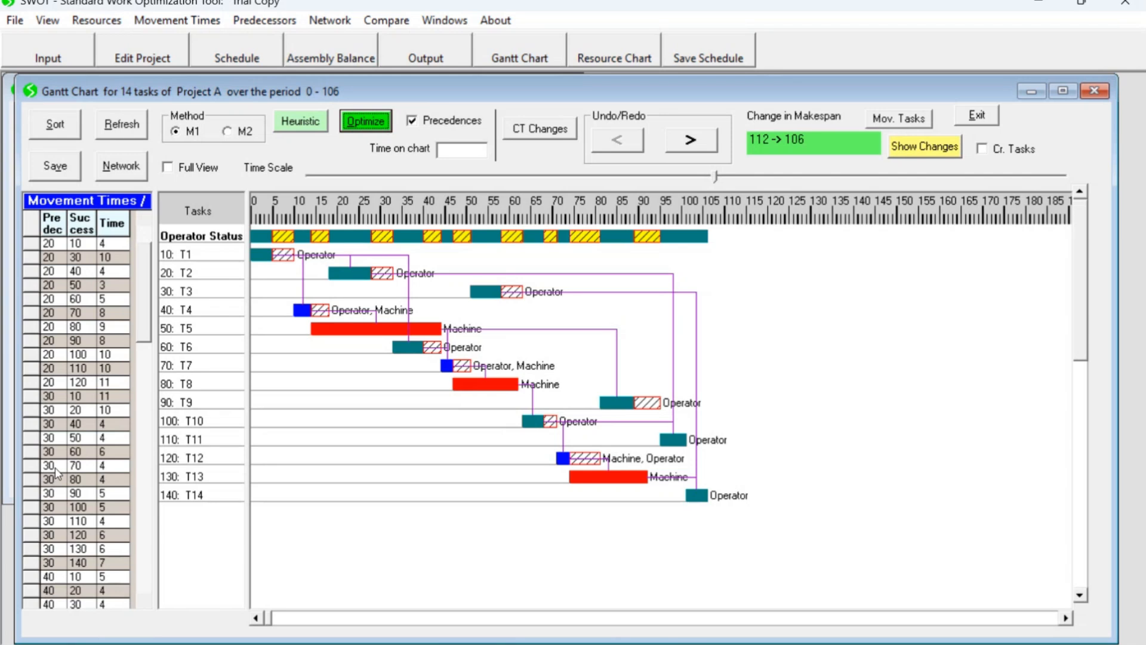
scroll(55, 475, down, 4)
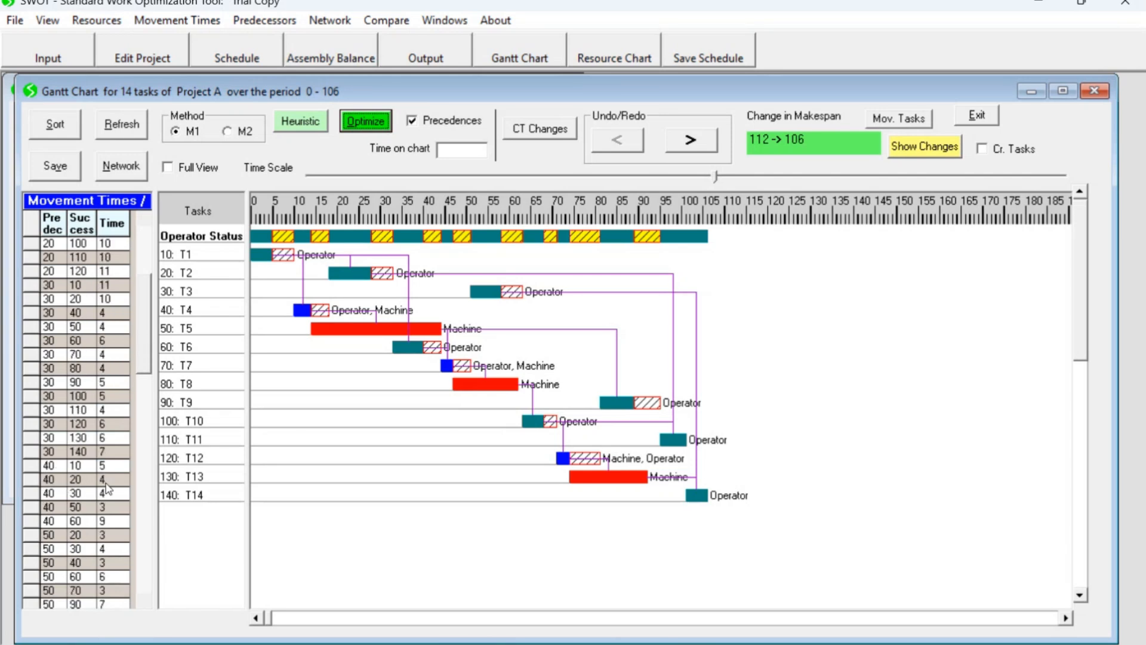
click(104, 479)
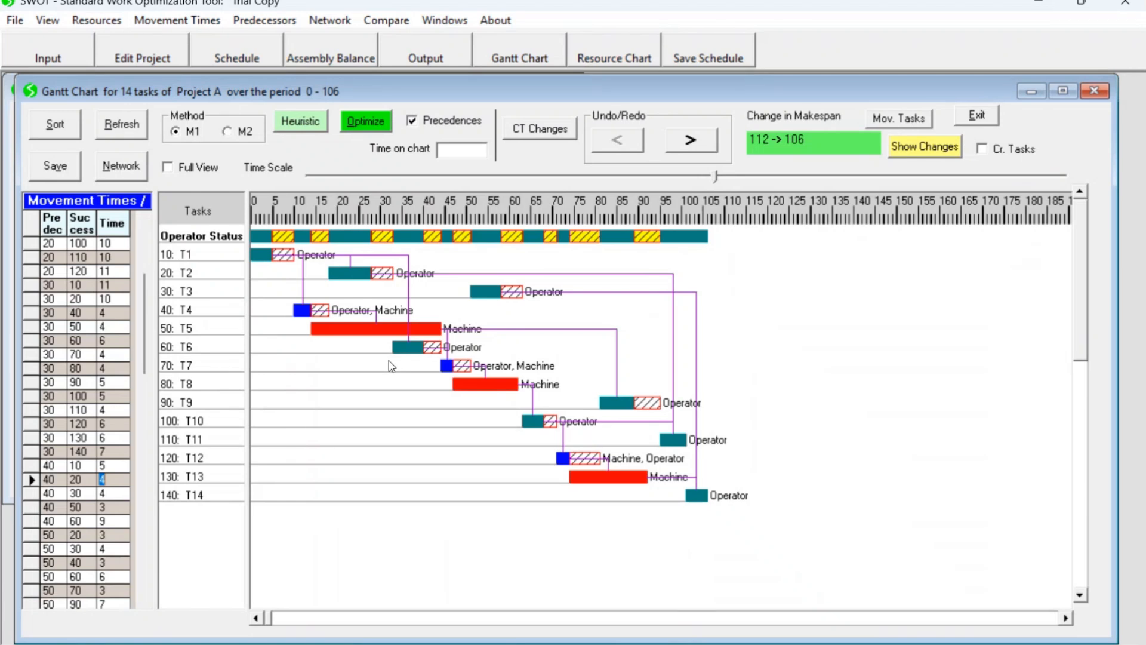
scroll(88, 389, up, 4)
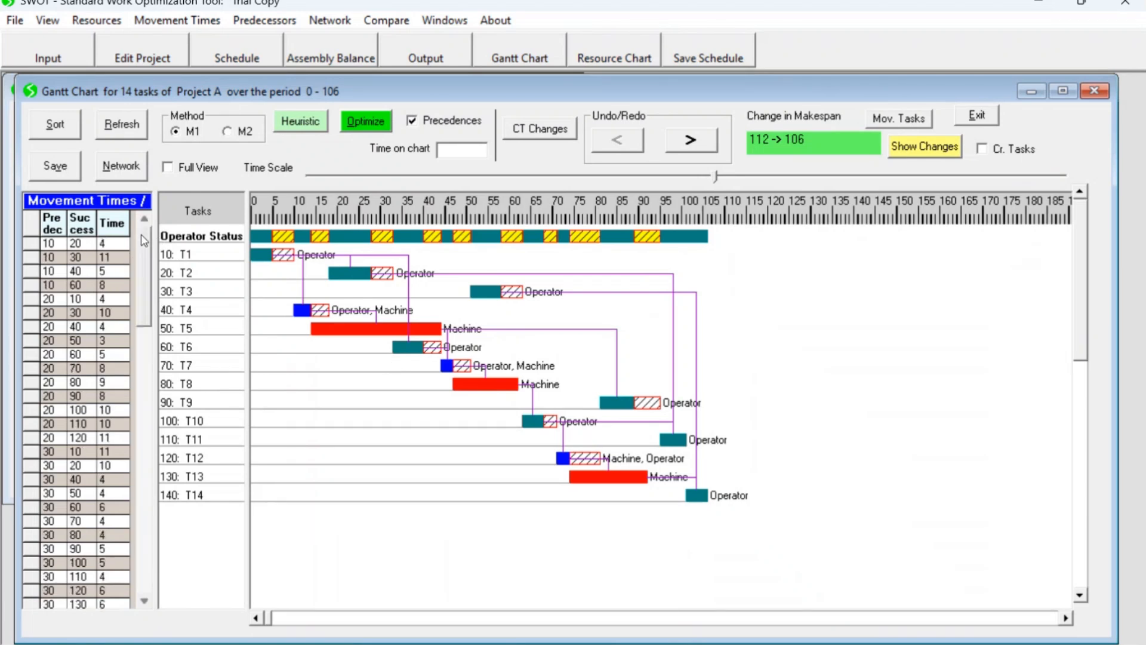
click(76, 356)
click(105, 356)
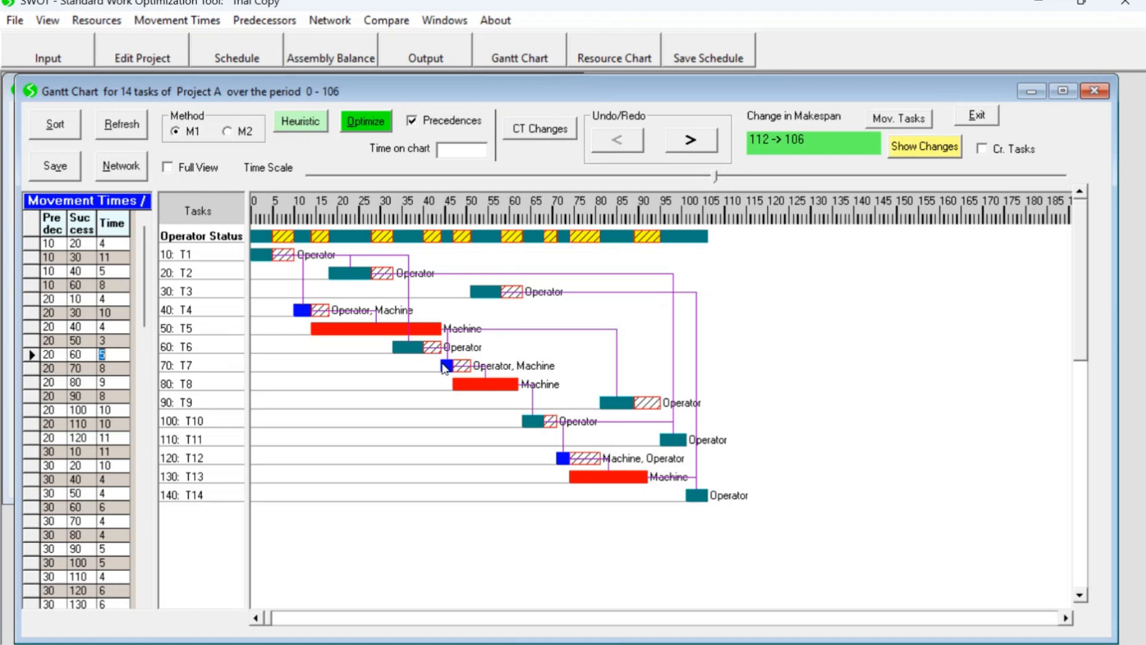
click(149, 526)
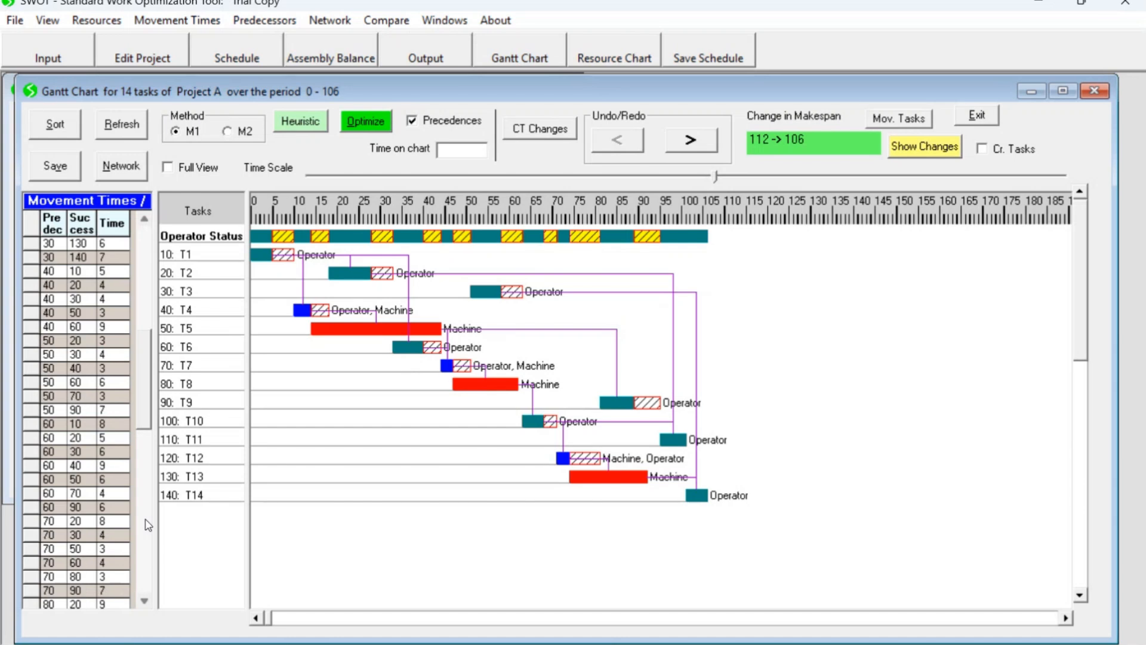
click(111, 494)
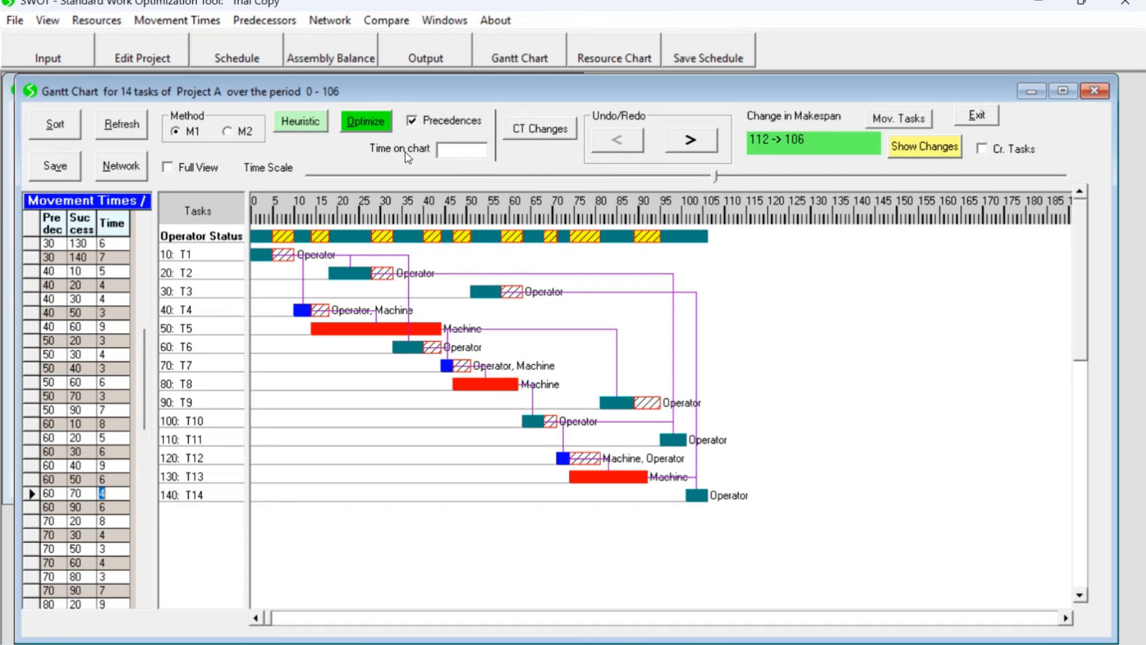
Highlight the critical tasks on the Gantt chart and turn the highlighting off again.
click(982, 149)
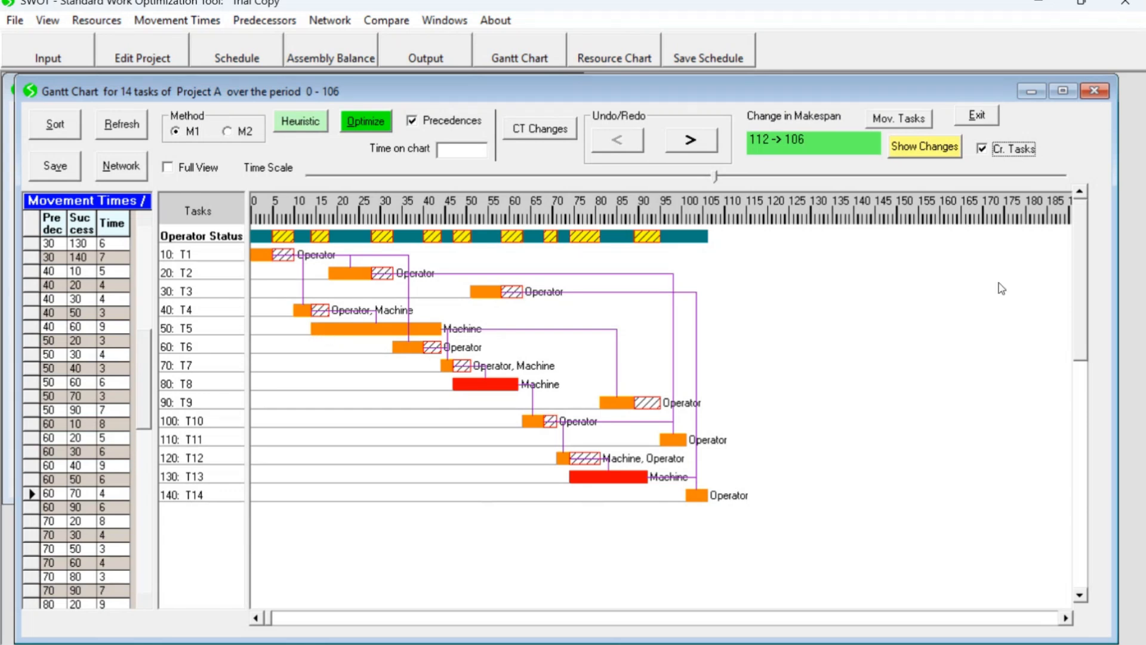
click(1028, 149)
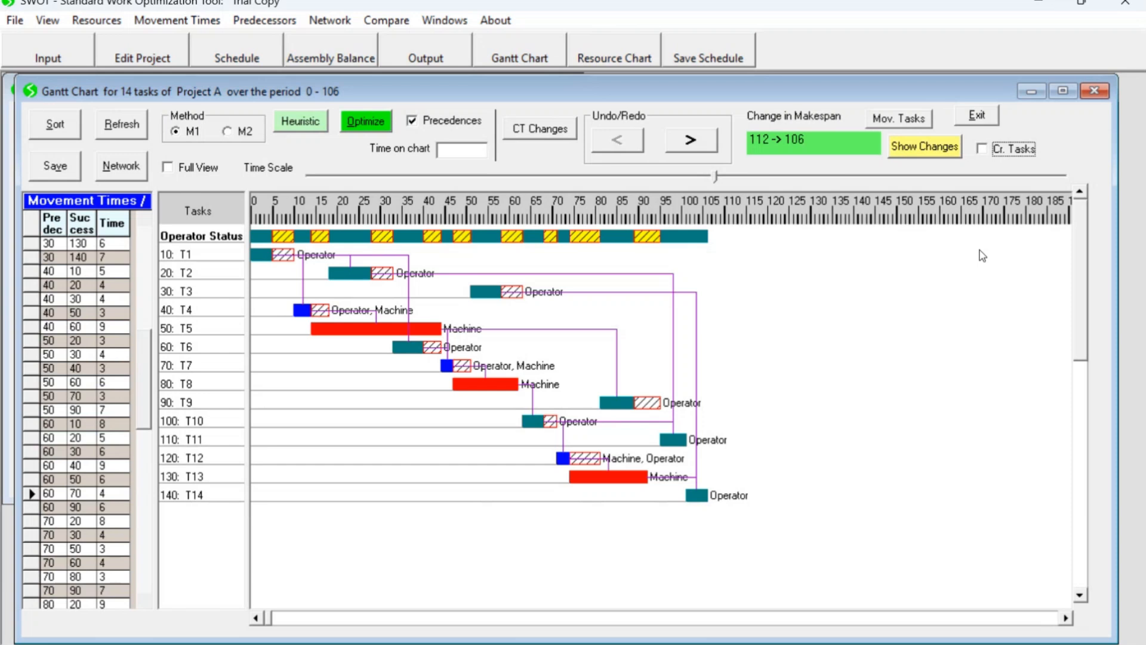
Review the operator's and machine's utilization and the schedule summary in the schedule output, and return to the Gantt chart.
click(445, 53)
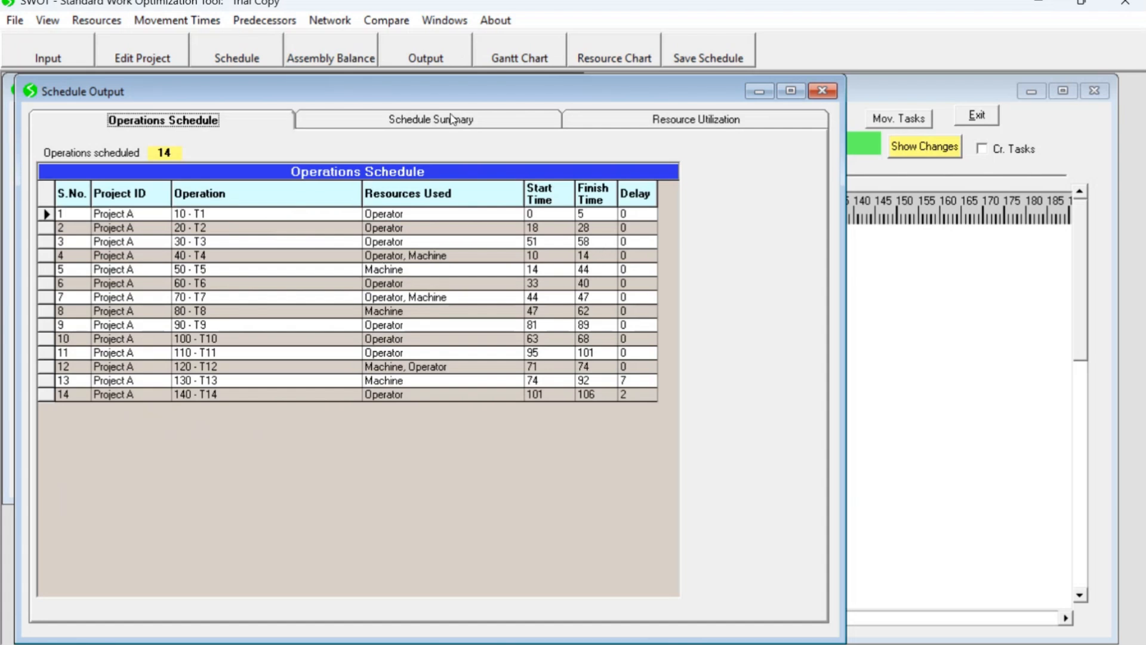
click(678, 121)
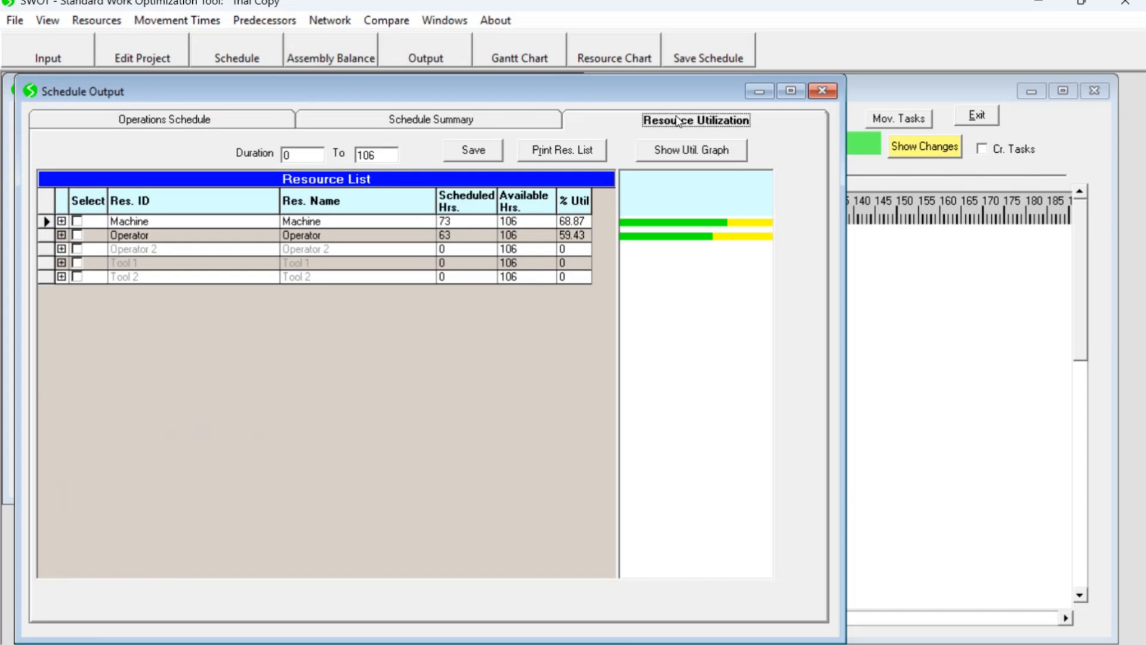
click(519, 236)
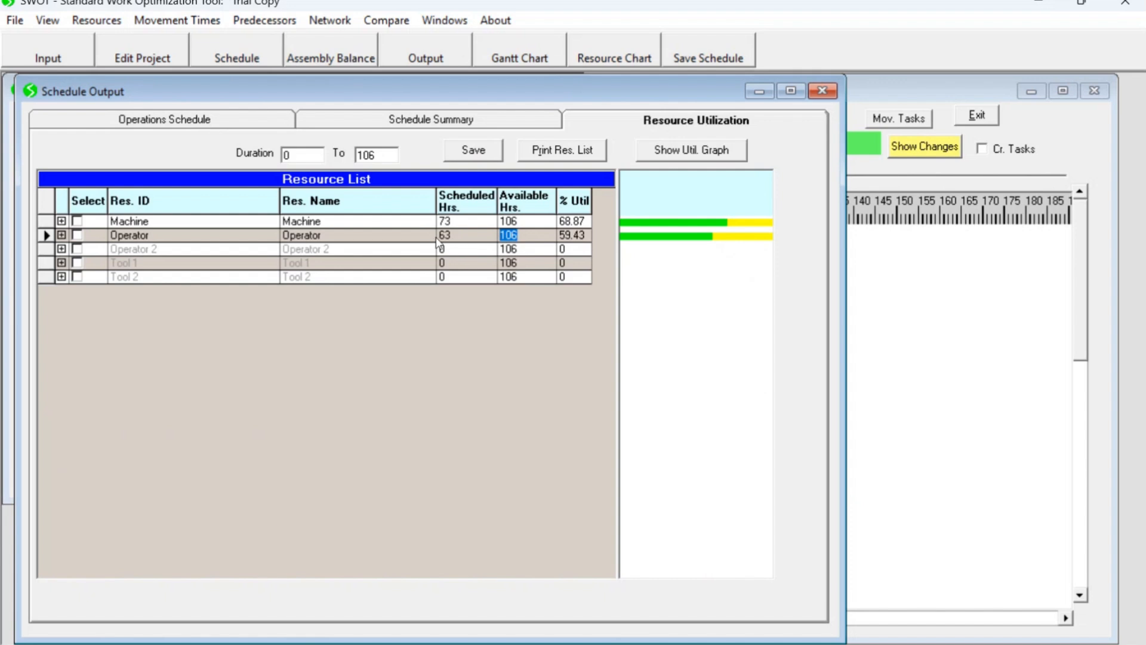
click(456, 237)
click(457, 234)
click(457, 222)
click(574, 222)
click(476, 122)
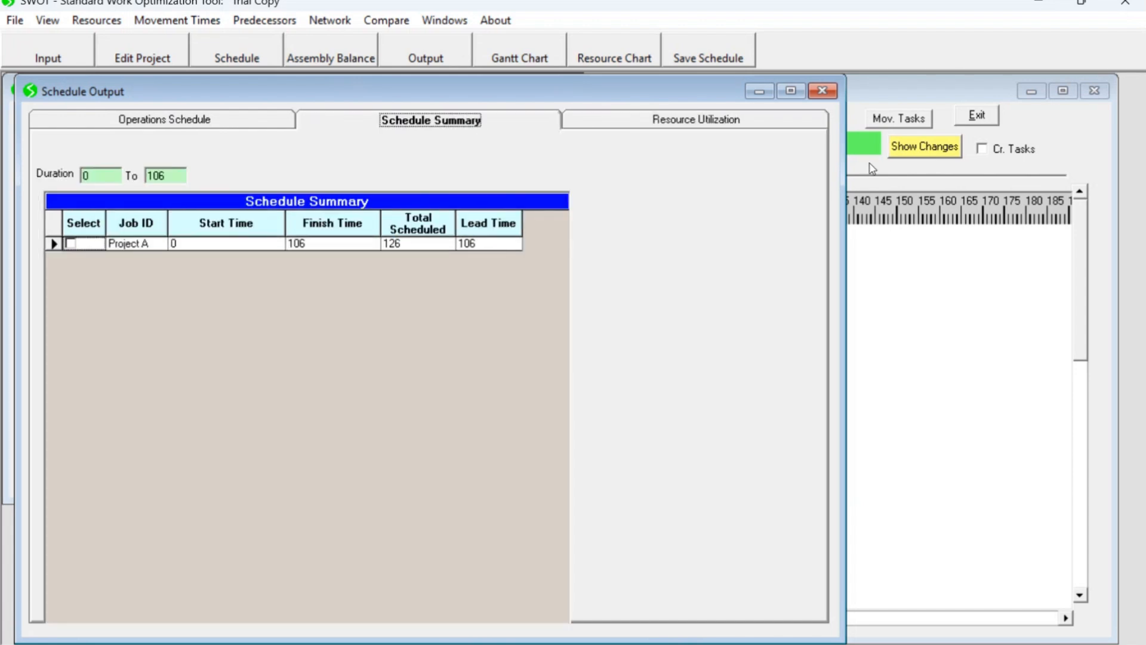
click(1051, 126)
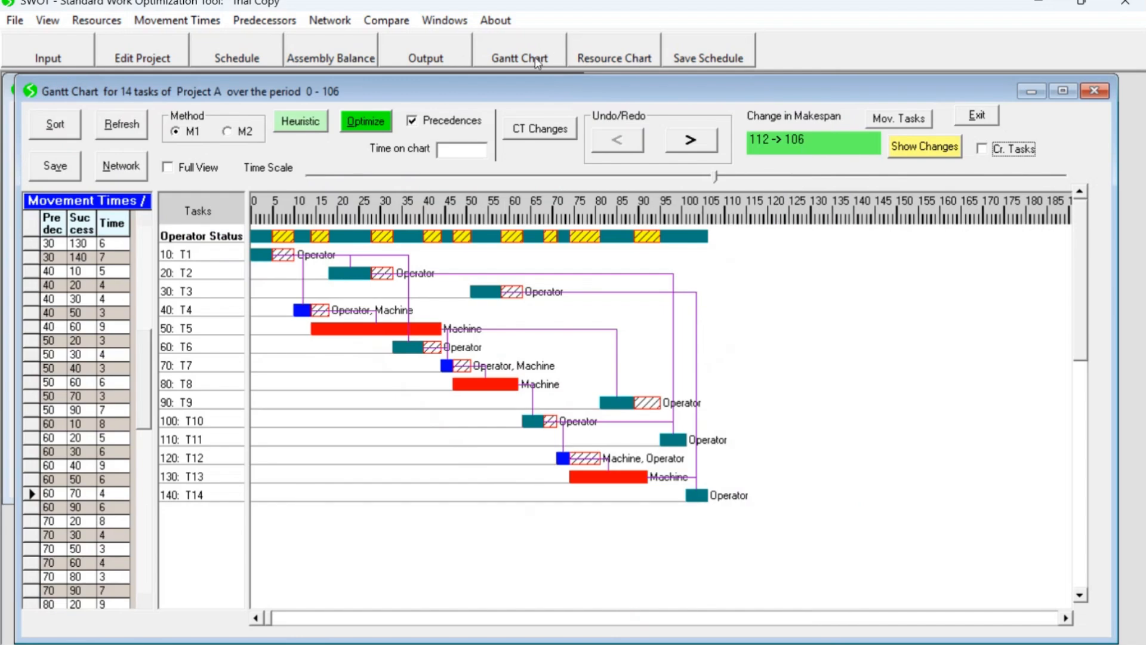
Inspect the machine's idle period on the resource chart, and check the end time of the operator status row on the Gantt chart.
click(626, 60)
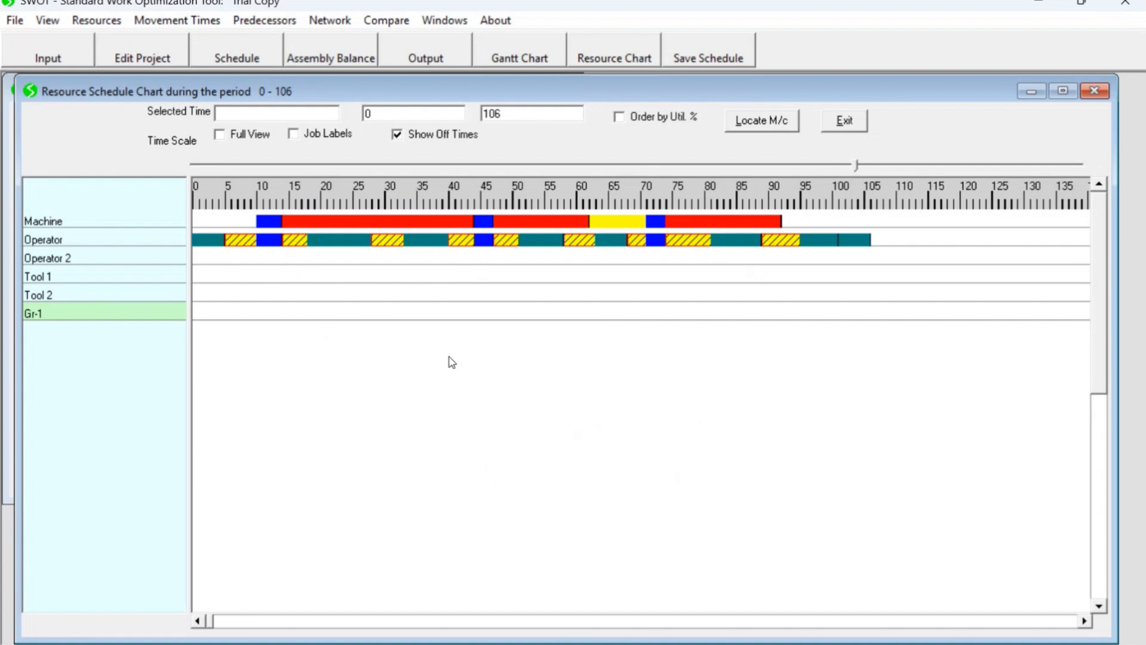
click(600, 222)
drag(639, 222, 605, 233)
click(526, 60)
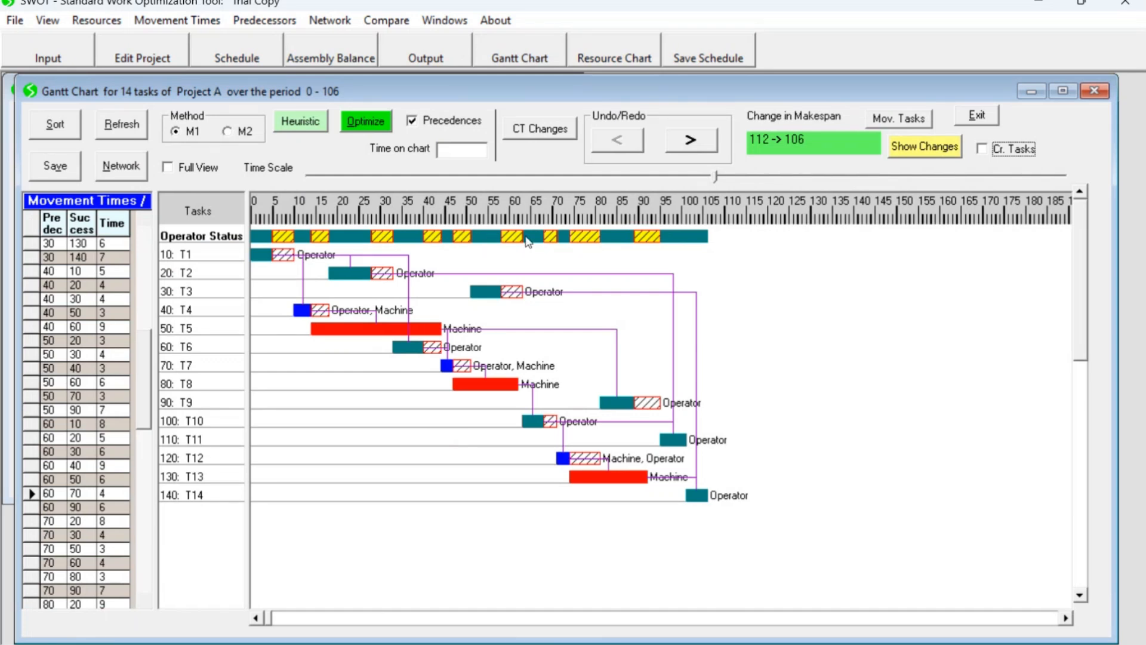
click(711, 236)
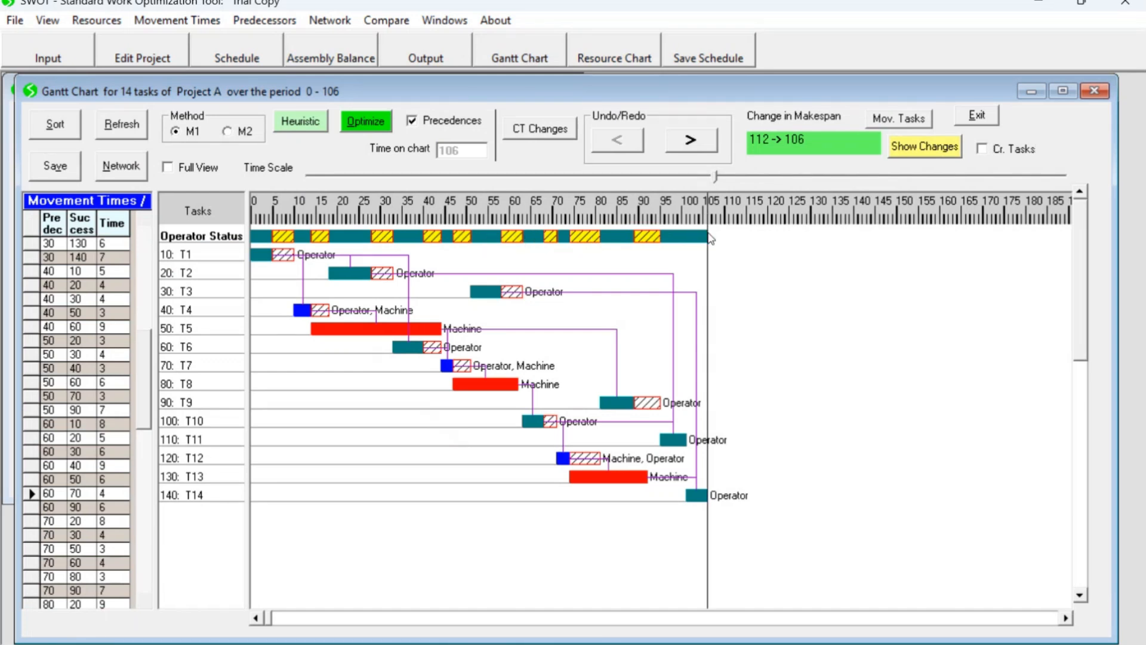
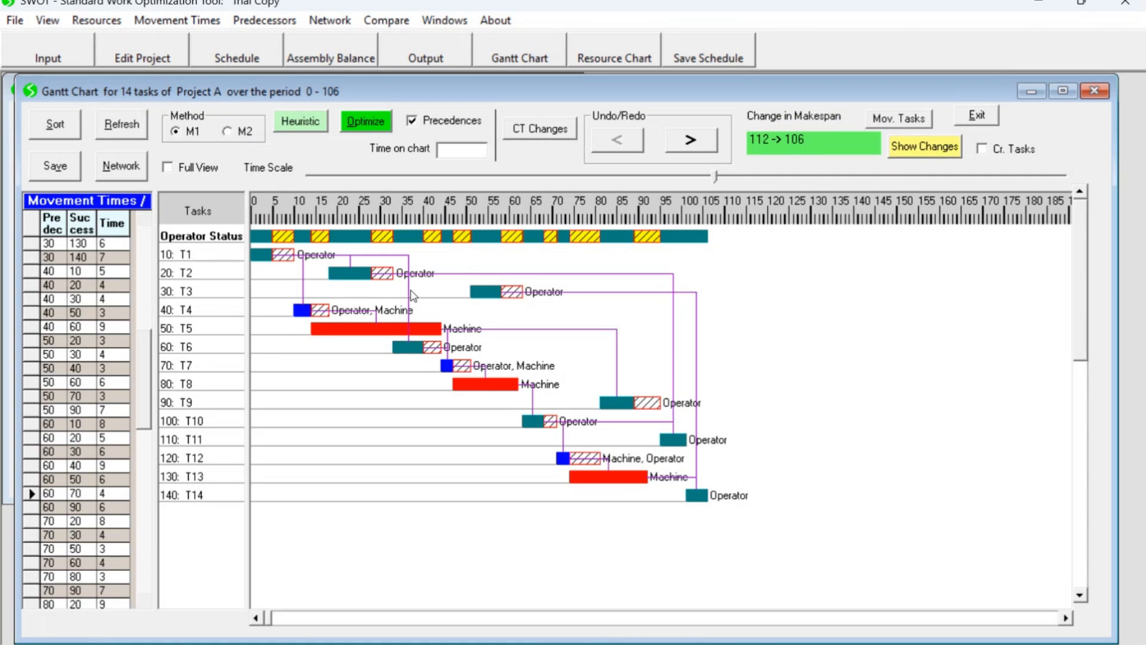
Refresh the Gantt chart, and examine Project A's dependency network before closing it.
click(132, 129)
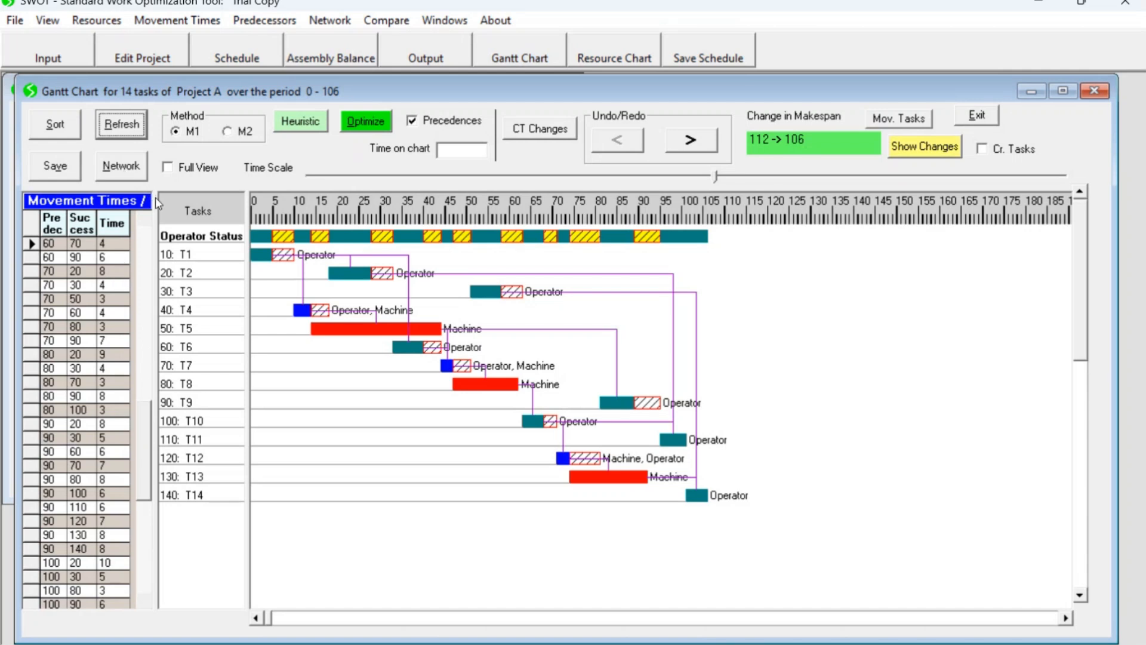
click(126, 171)
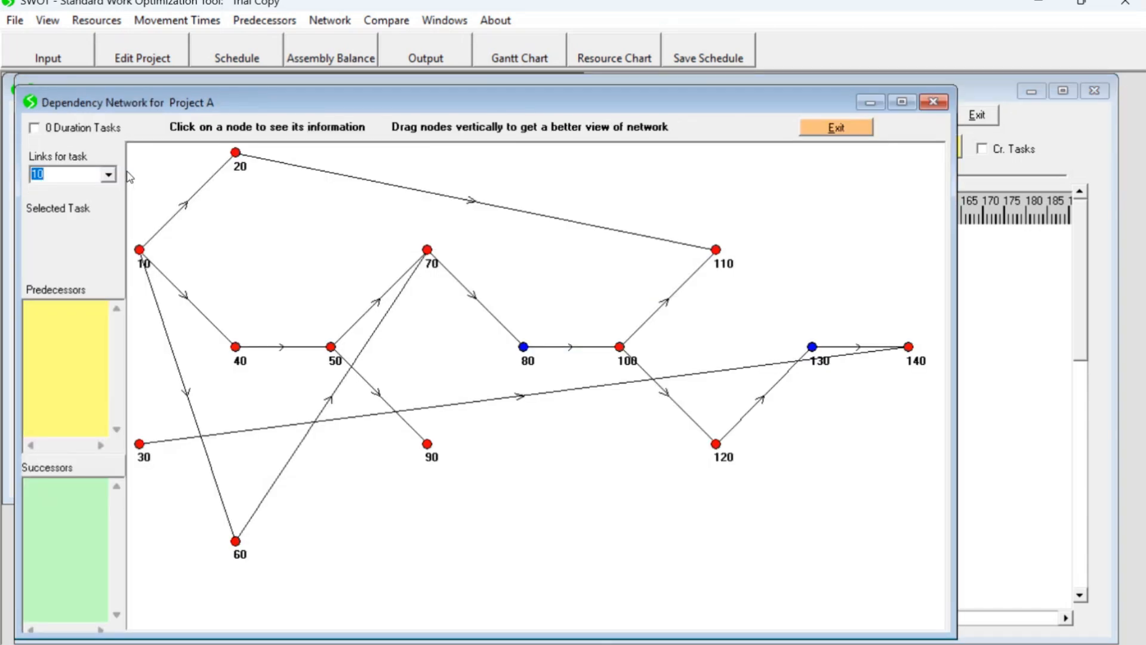
click(834, 129)
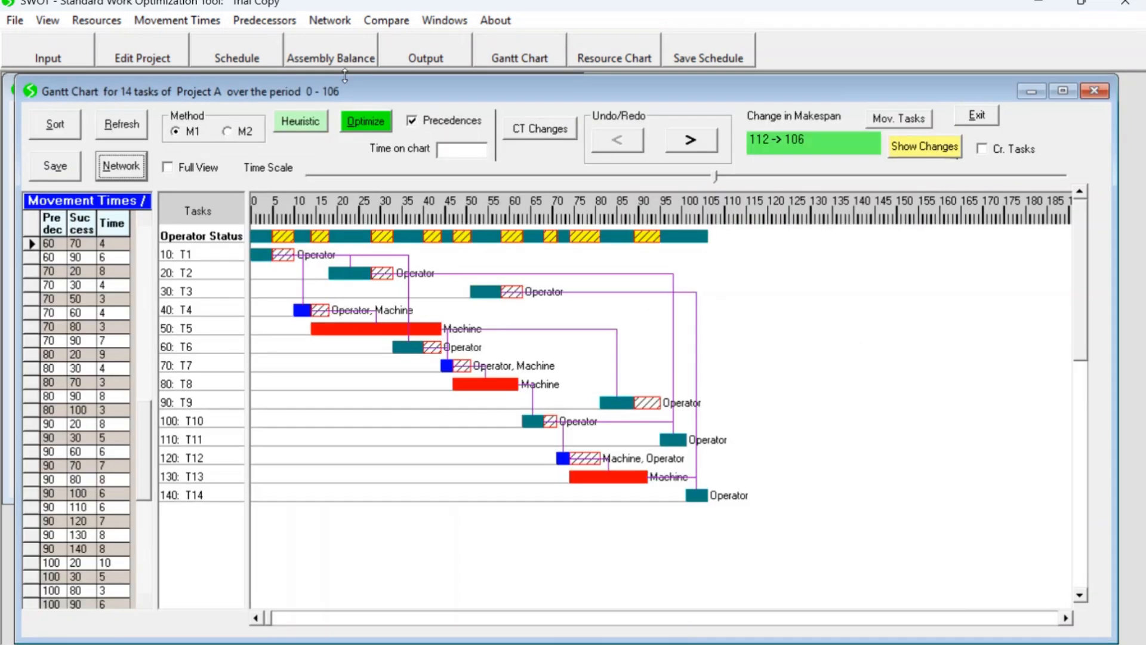
click(339, 22)
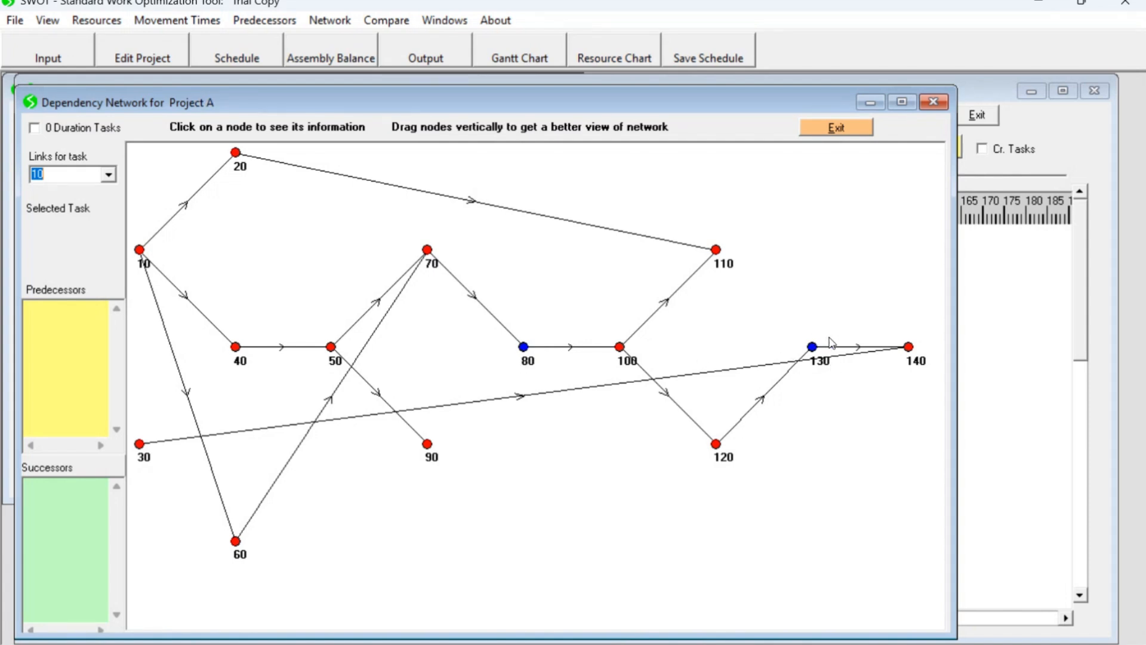
click(846, 128)
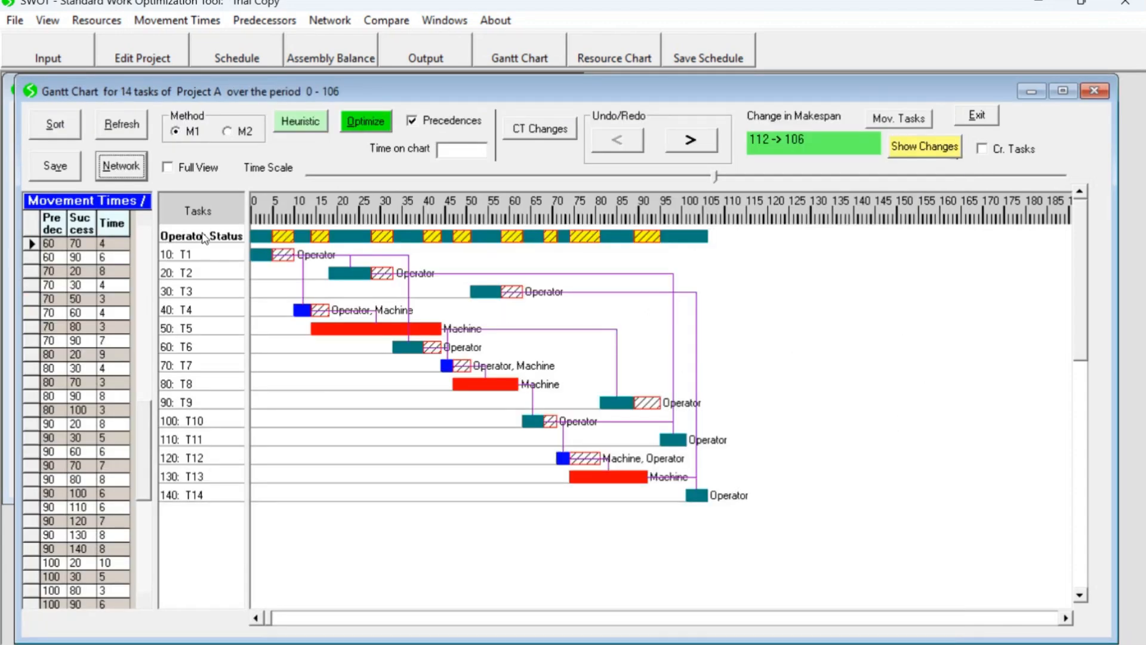
Sort the Gantt chart's tasks and bring the movement times list to its first entries.
click(56, 128)
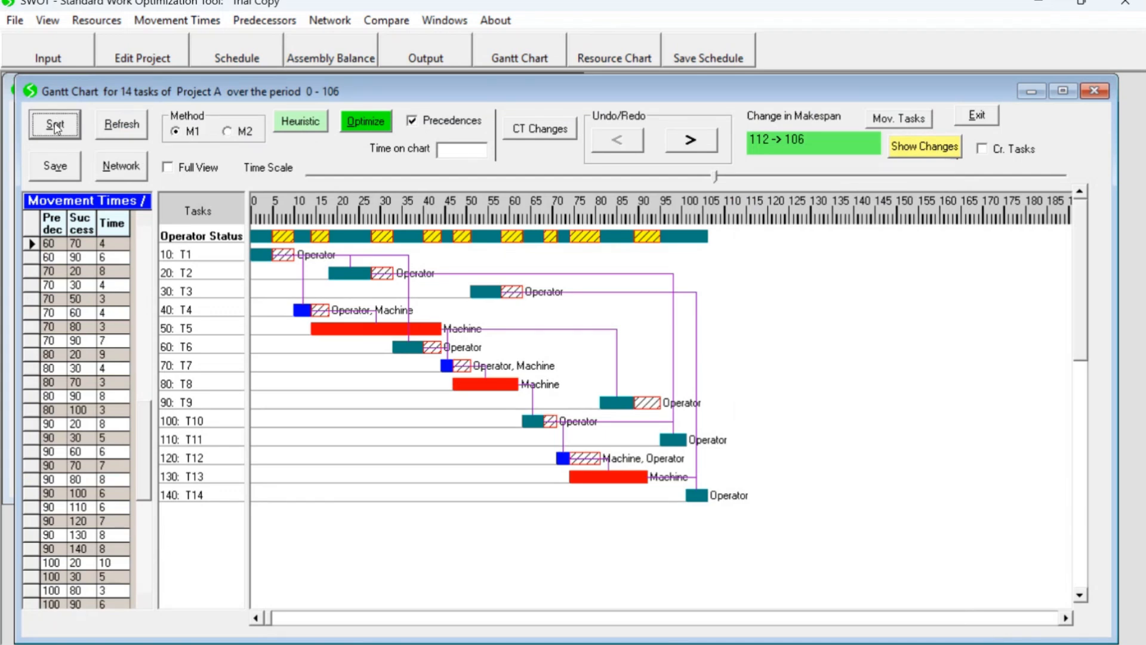
click(142, 236)
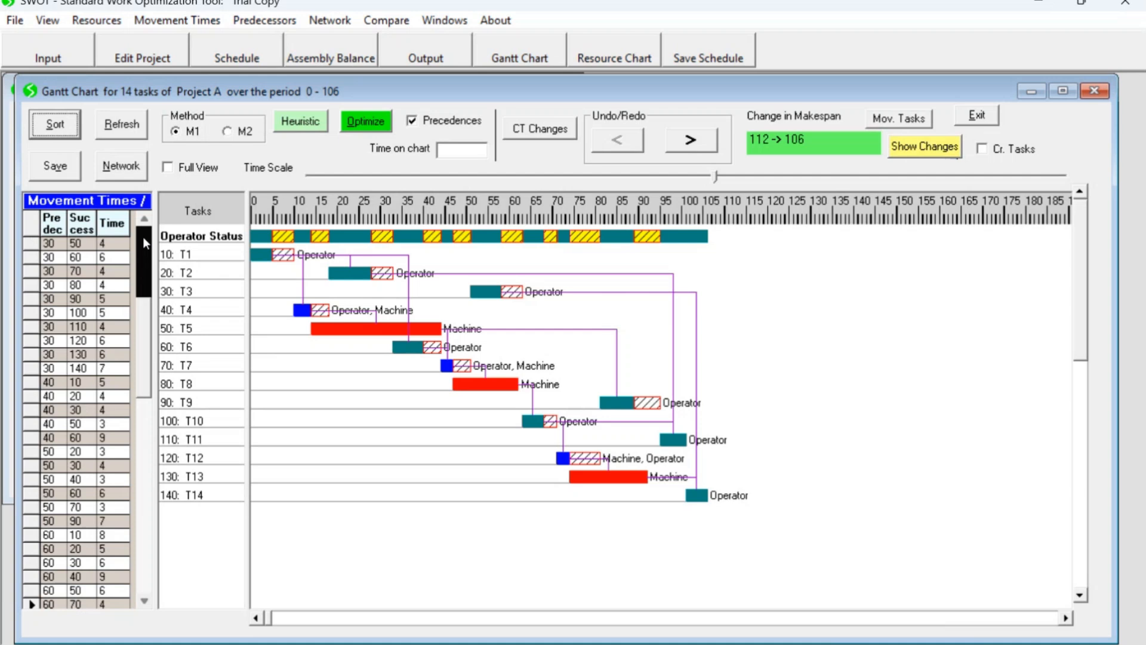
click(142, 236)
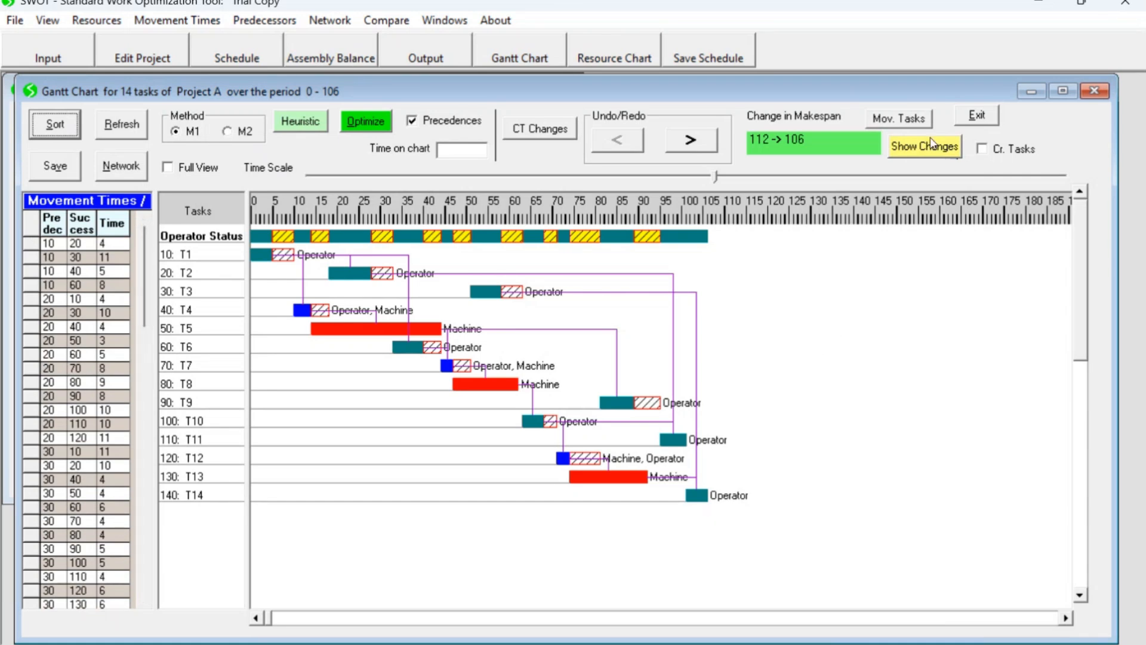
Open the movable tasks list and Project A's dependency network, and arrange the two windows for comparison.
click(911, 119)
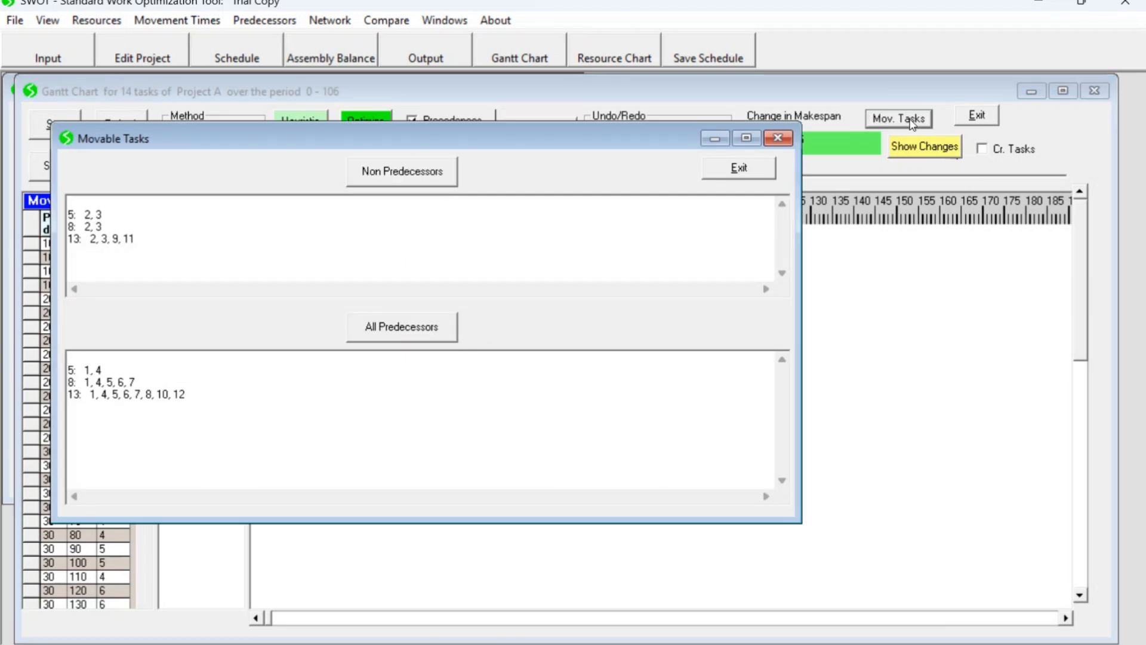
drag(592, 146, 775, 261)
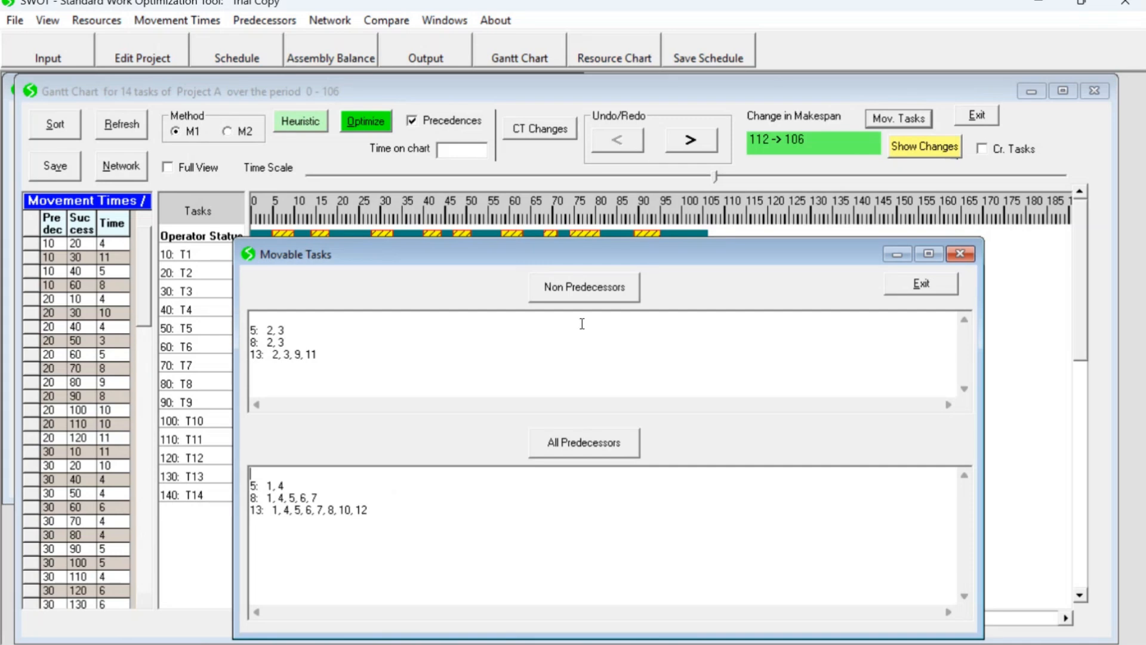
drag(631, 265, 797, 265)
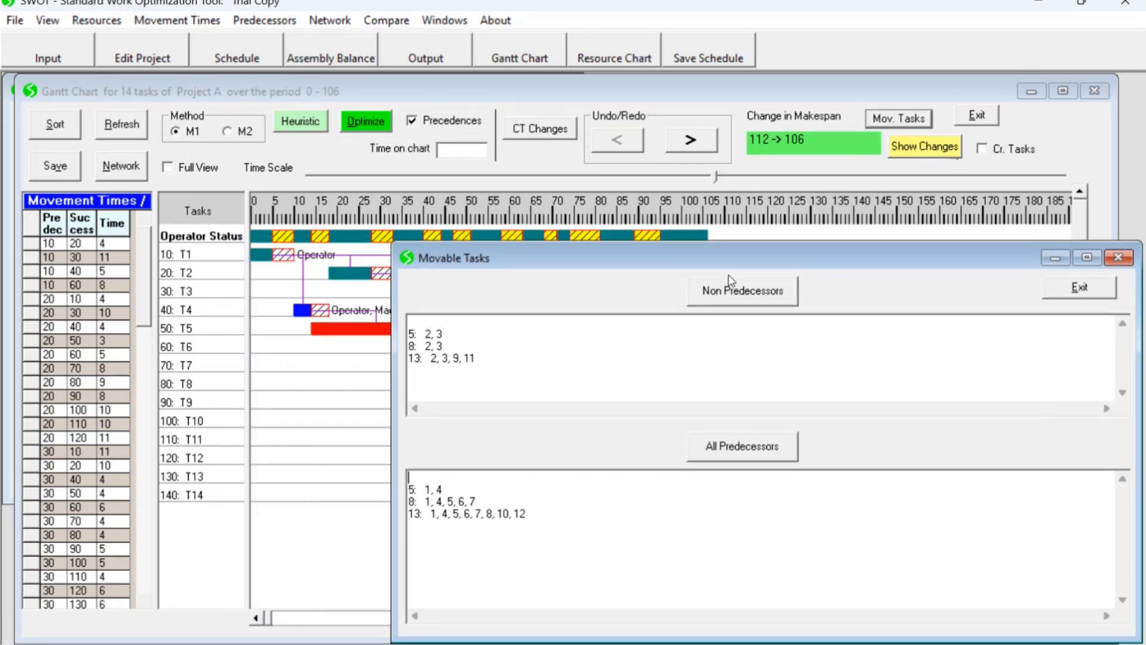
click(343, 23)
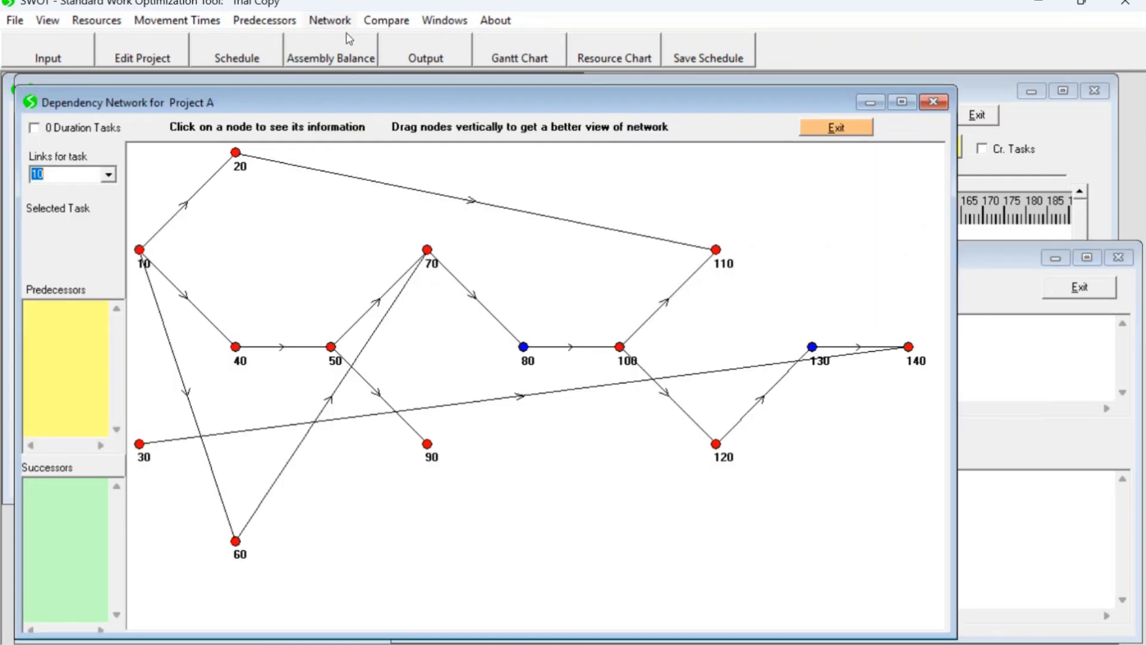
click(1002, 264)
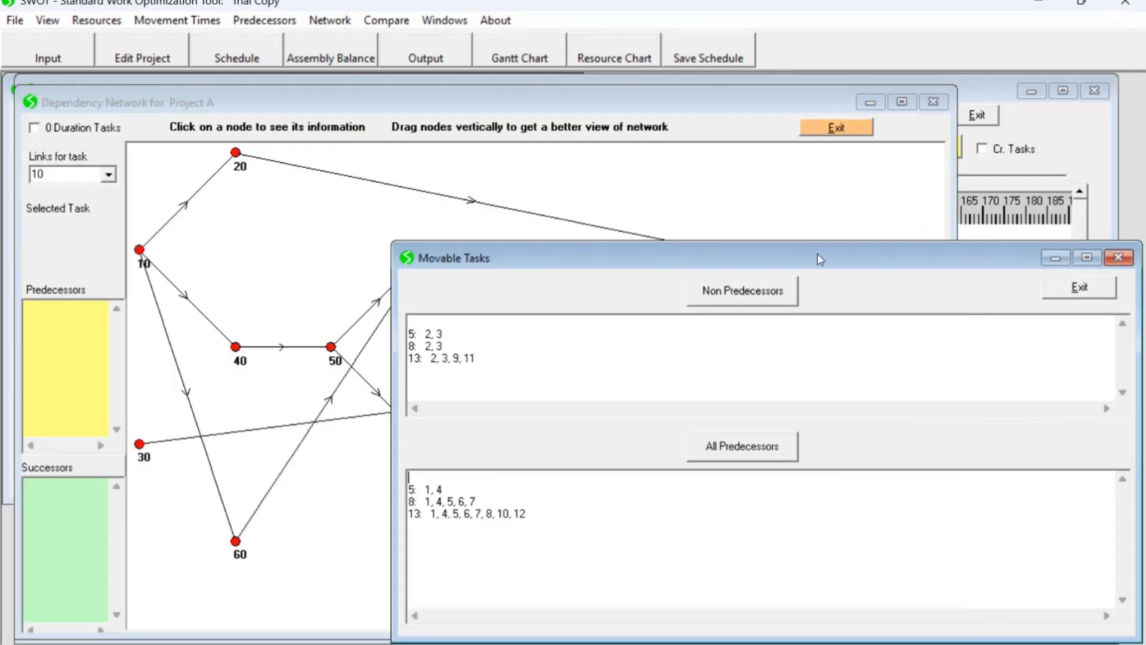
drag(818, 256, 783, 228)
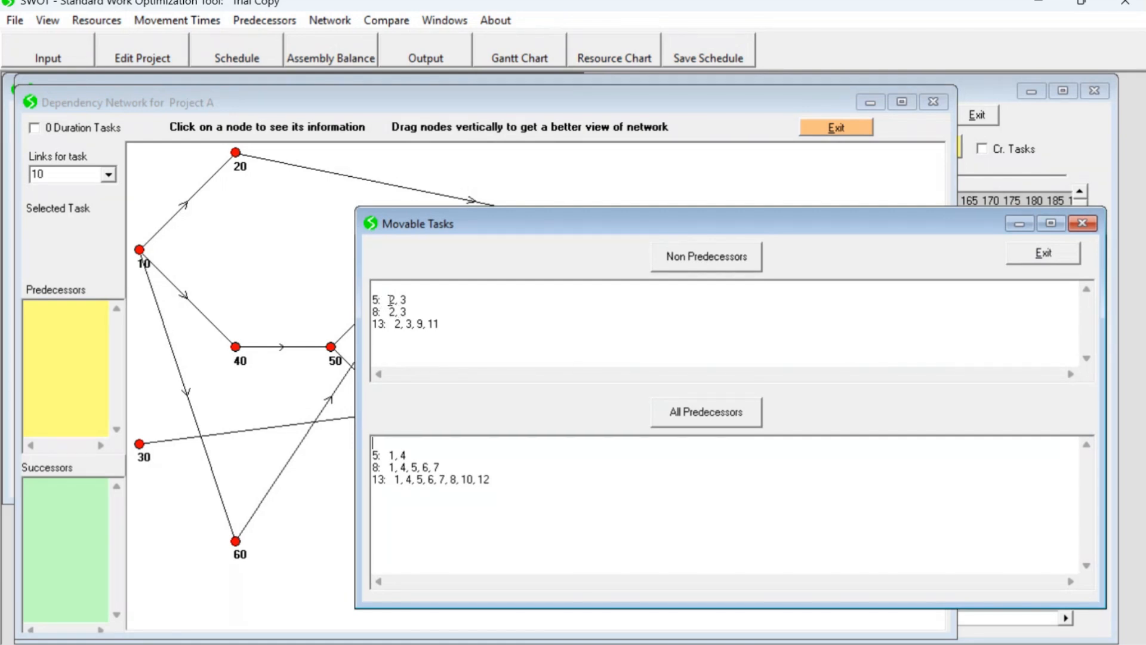
Compare the non-predecessors of tasks 5 and 8 and the predecessors of task 5 with the dependency network.
drag(388, 299, 408, 301)
drag(390, 312, 415, 311)
drag(389, 456, 412, 455)
drag(655, 224, 617, 491)
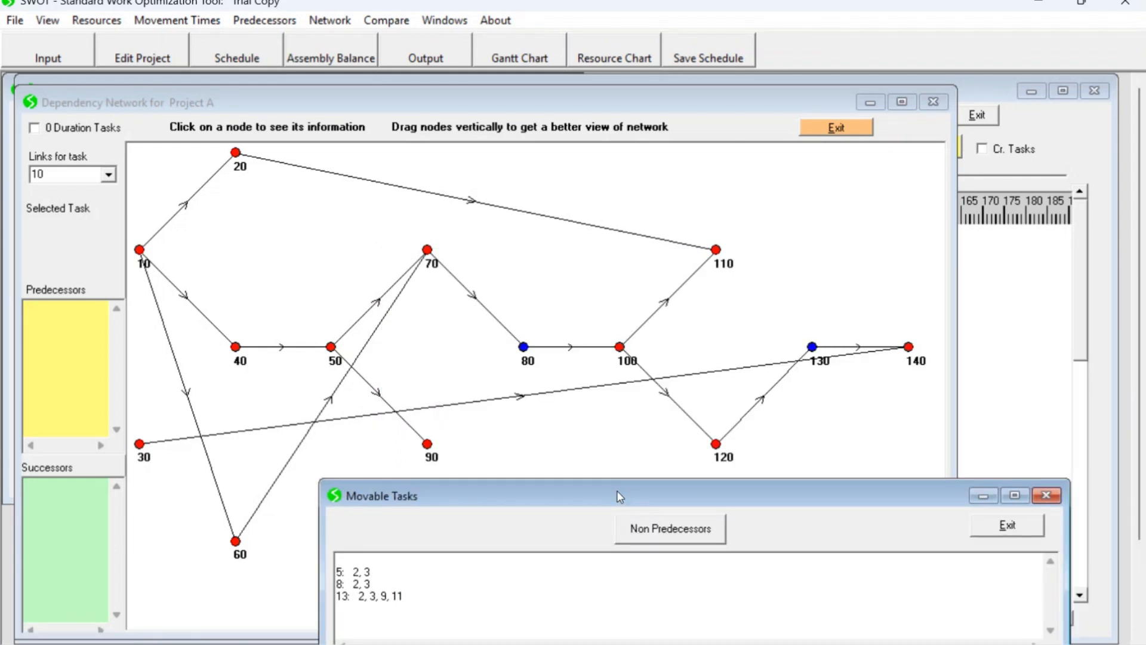
drag(619, 488, 632, 443)
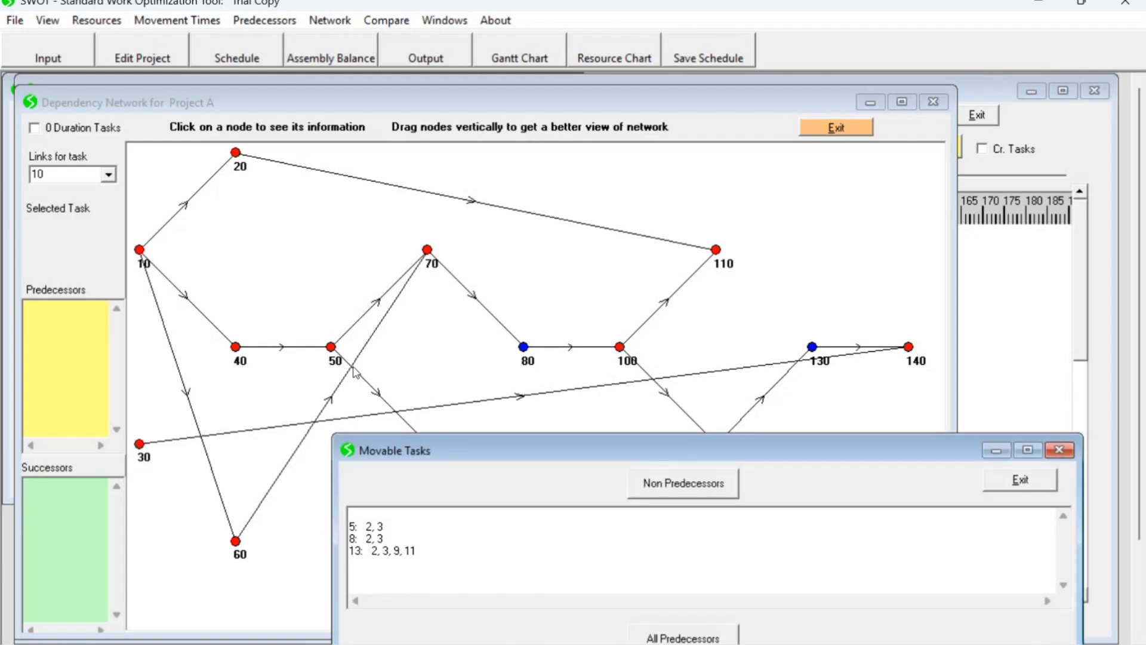
drag(657, 453, 692, 230)
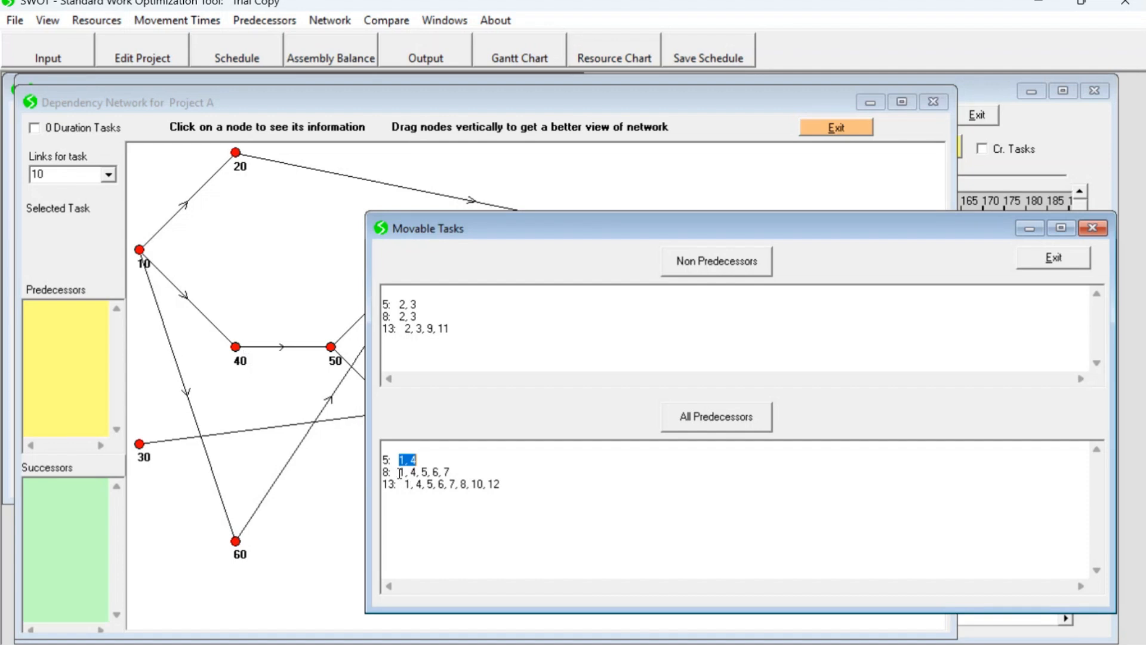
Check the predecessors of task 8 against the dependency network, and close both the movable tasks list and the network.
drag(717, 235, 687, 528)
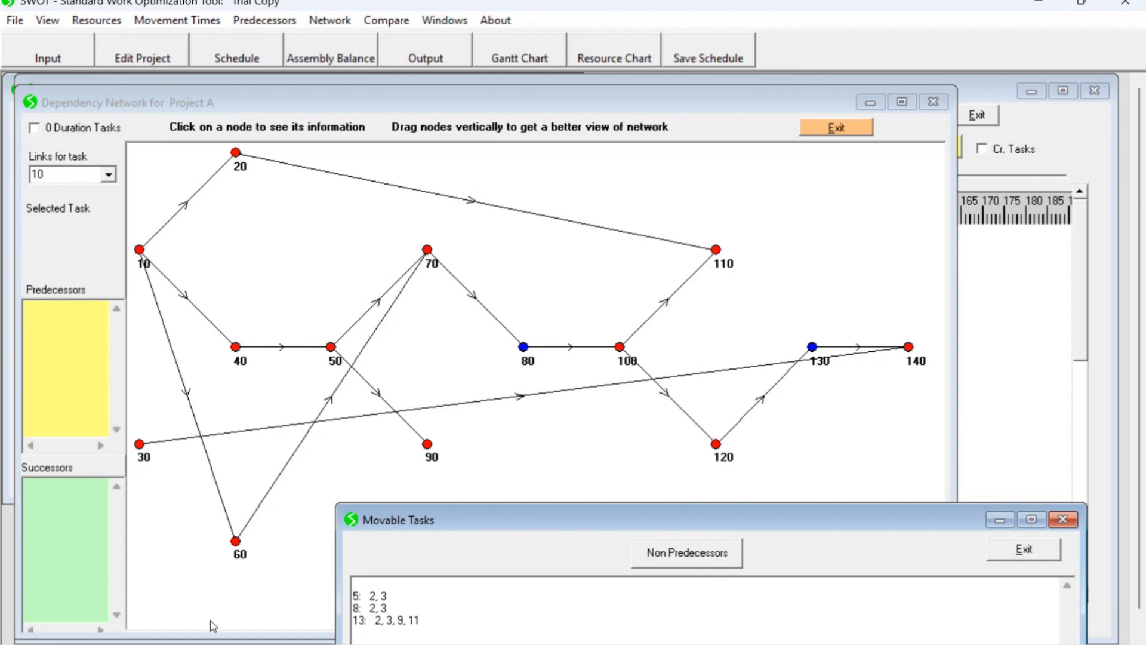
drag(628, 529, 593, 221)
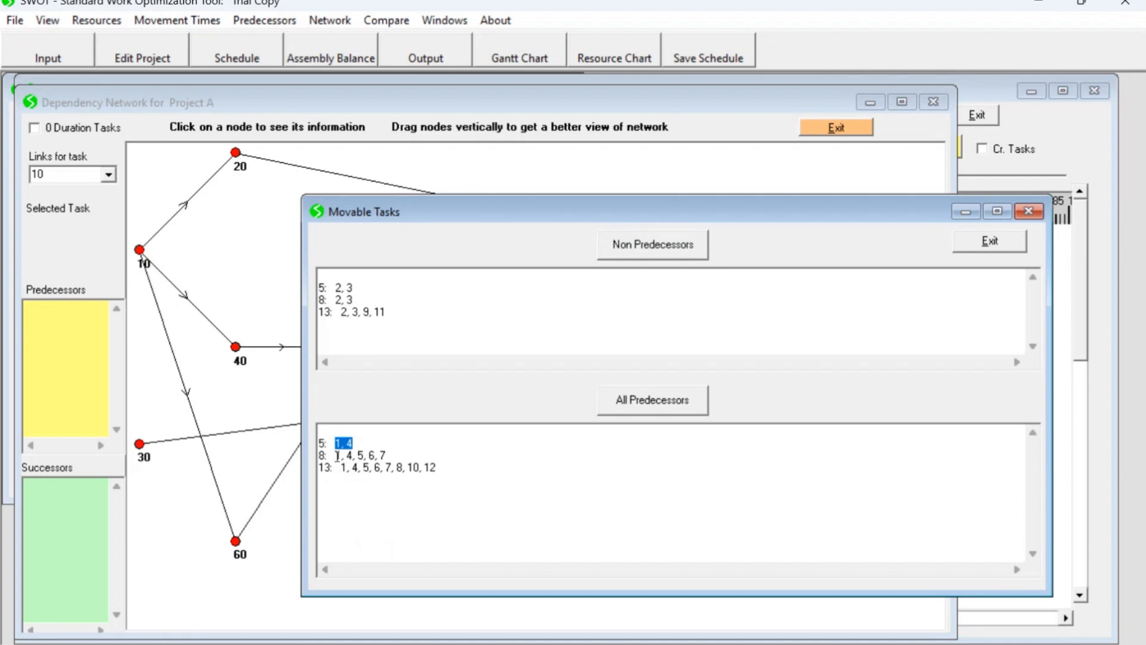
drag(335, 455, 391, 453)
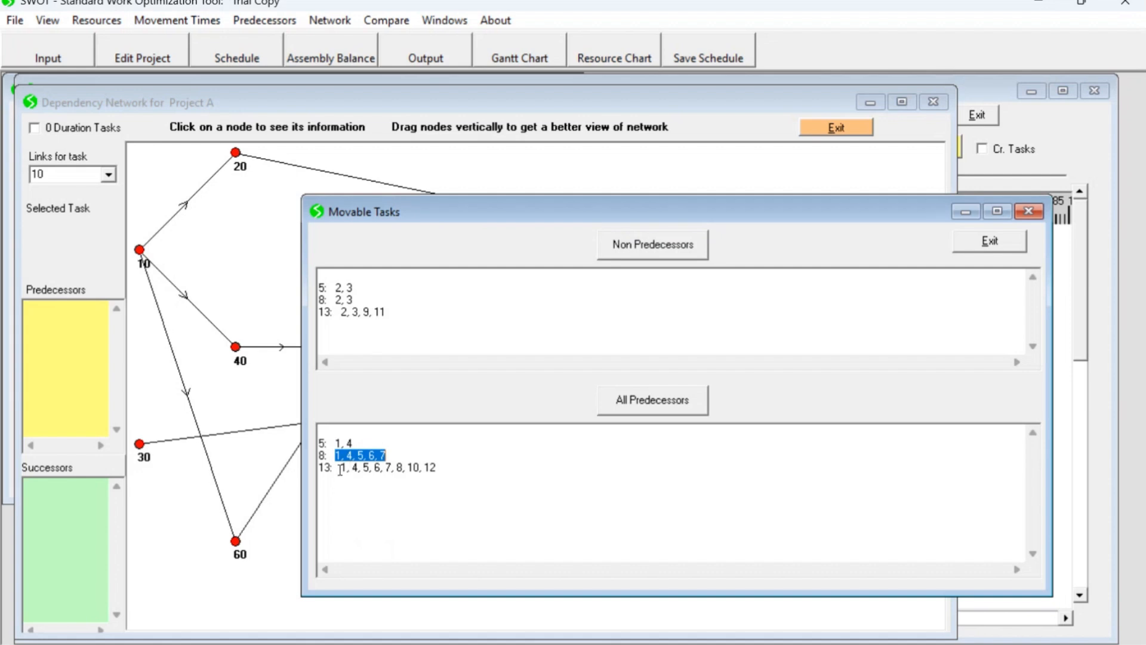
click(989, 241)
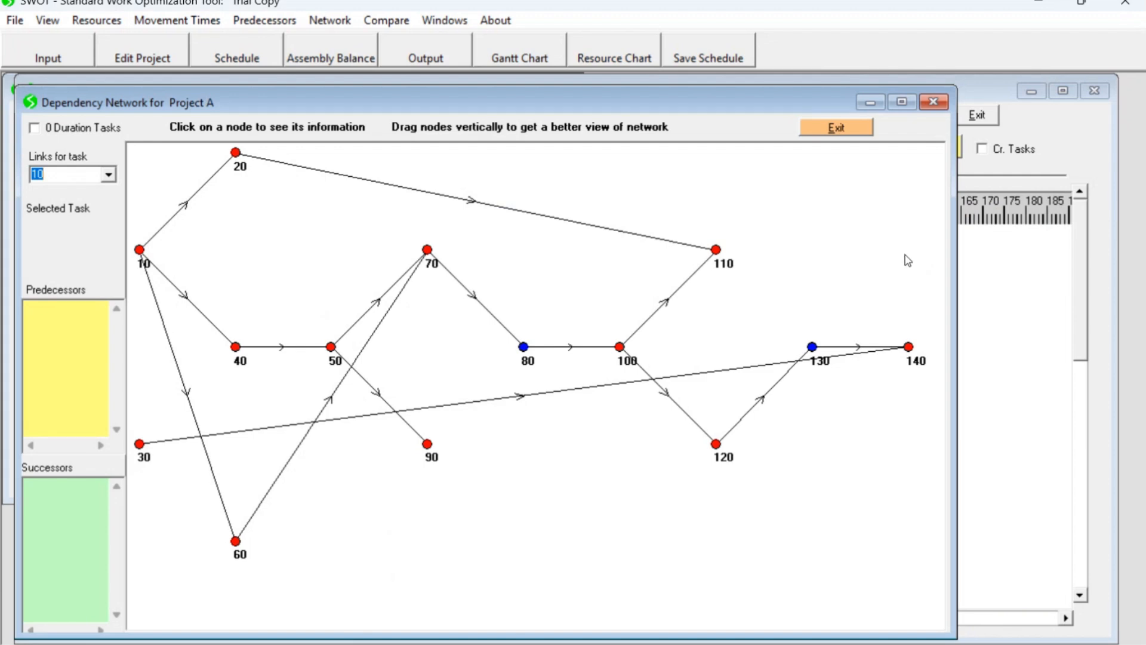
click(860, 135)
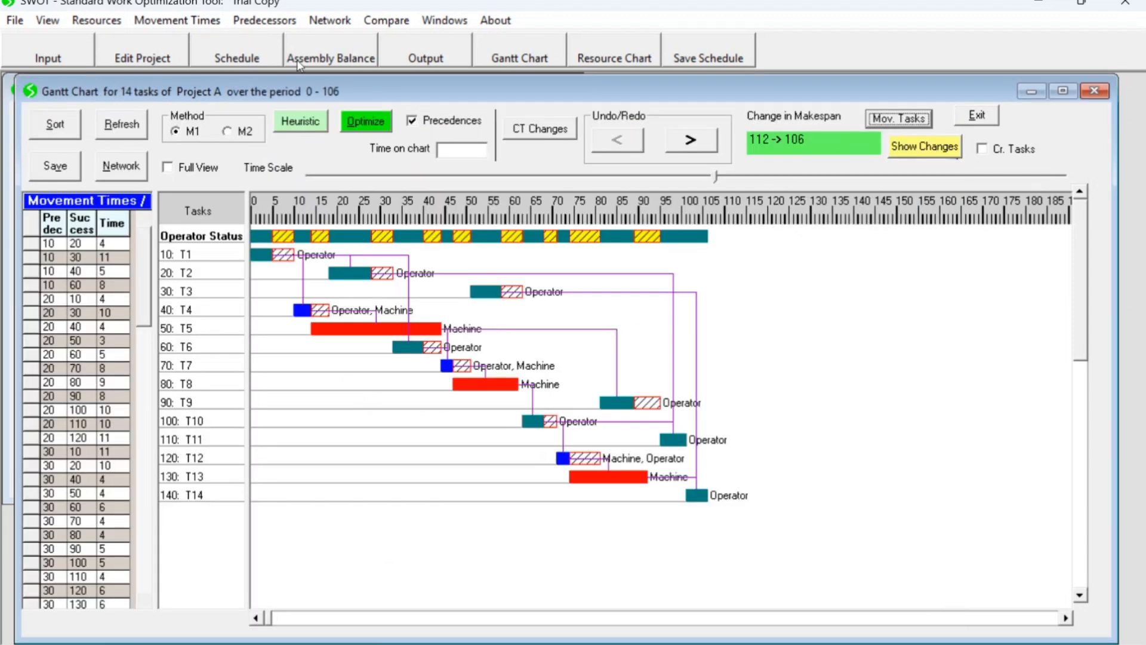
Open the project editor and start a new blank project, going to its Project ID entry.
click(155, 64)
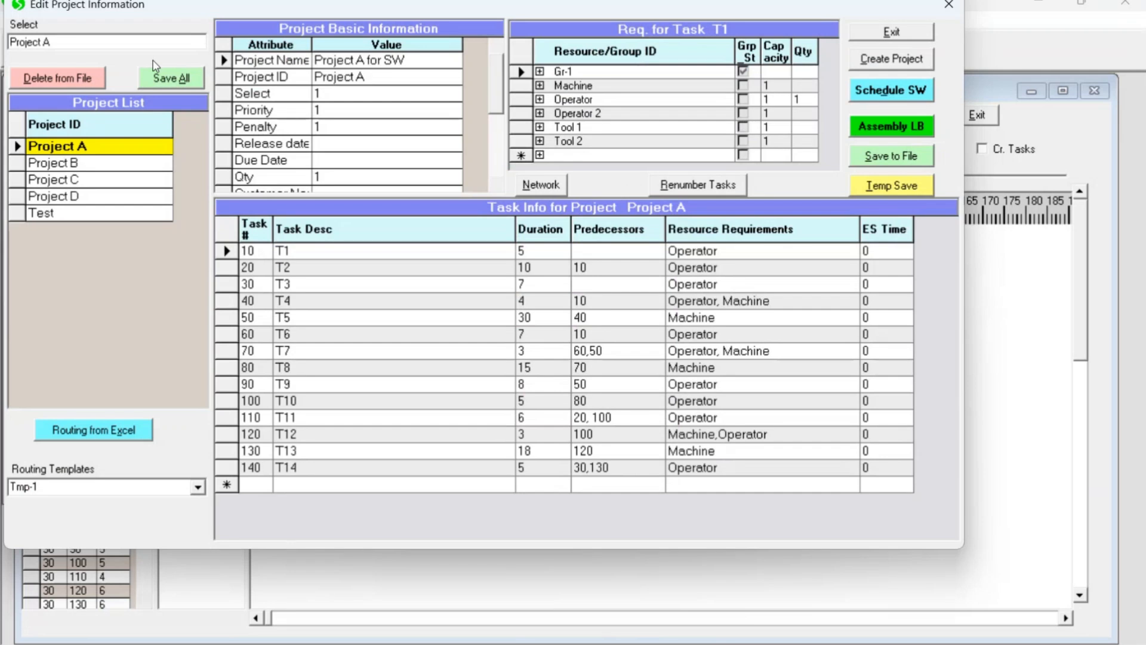
click(911, 65)
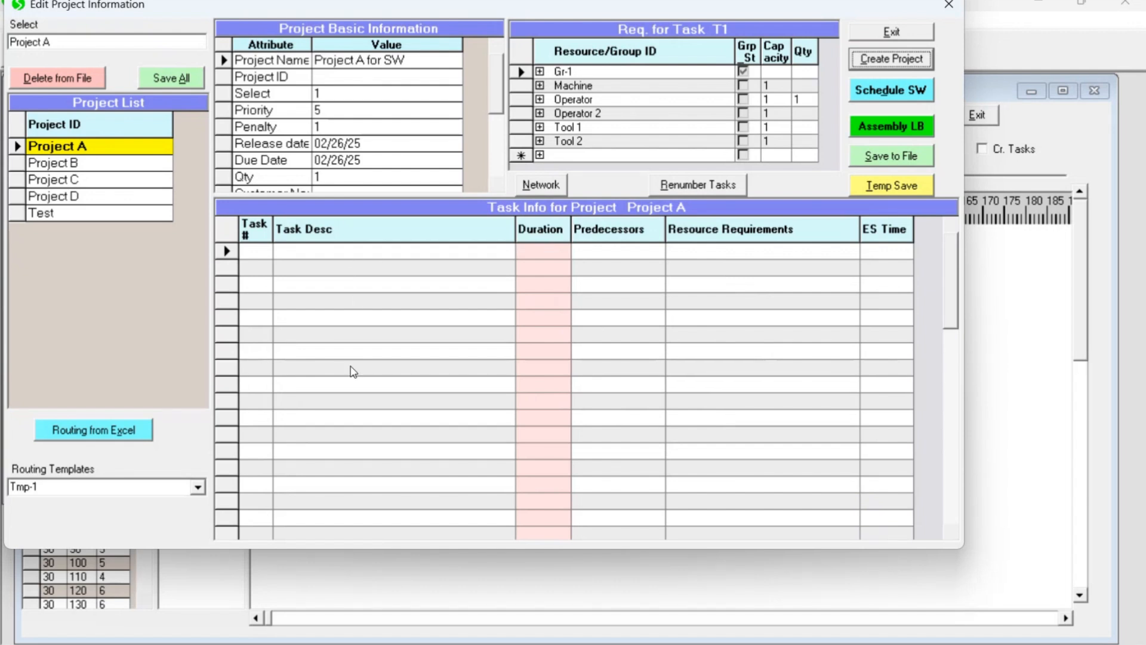
click(326, 78)
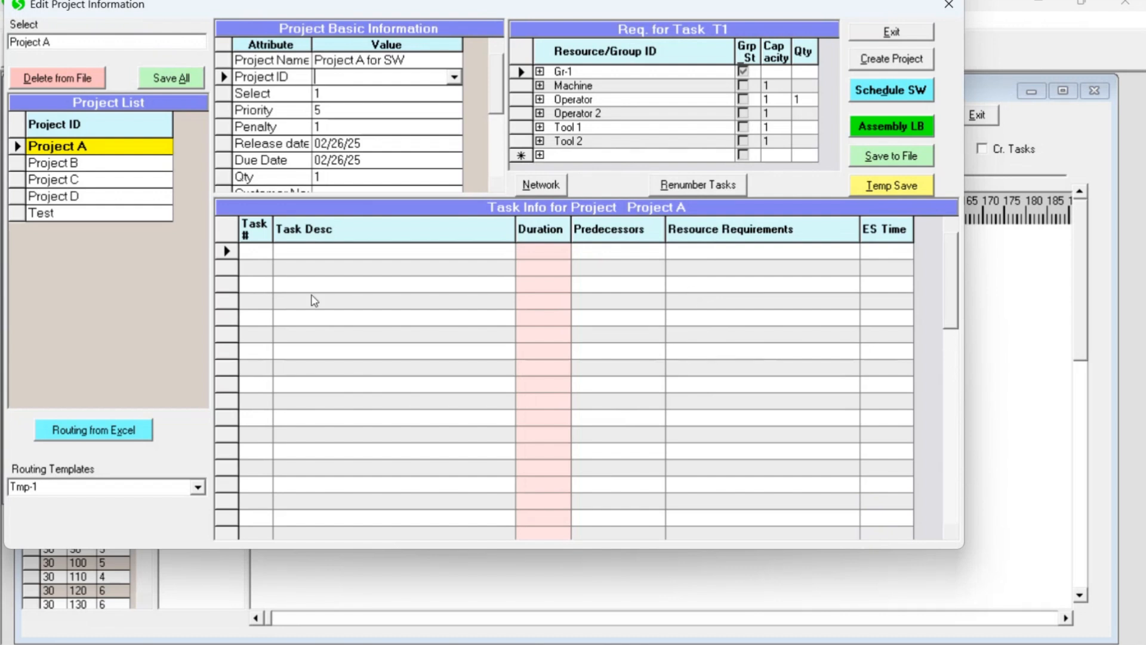
Load Project B in the project editor, and view the row-editing options for its task table before cancelling them.
click(99, 165)
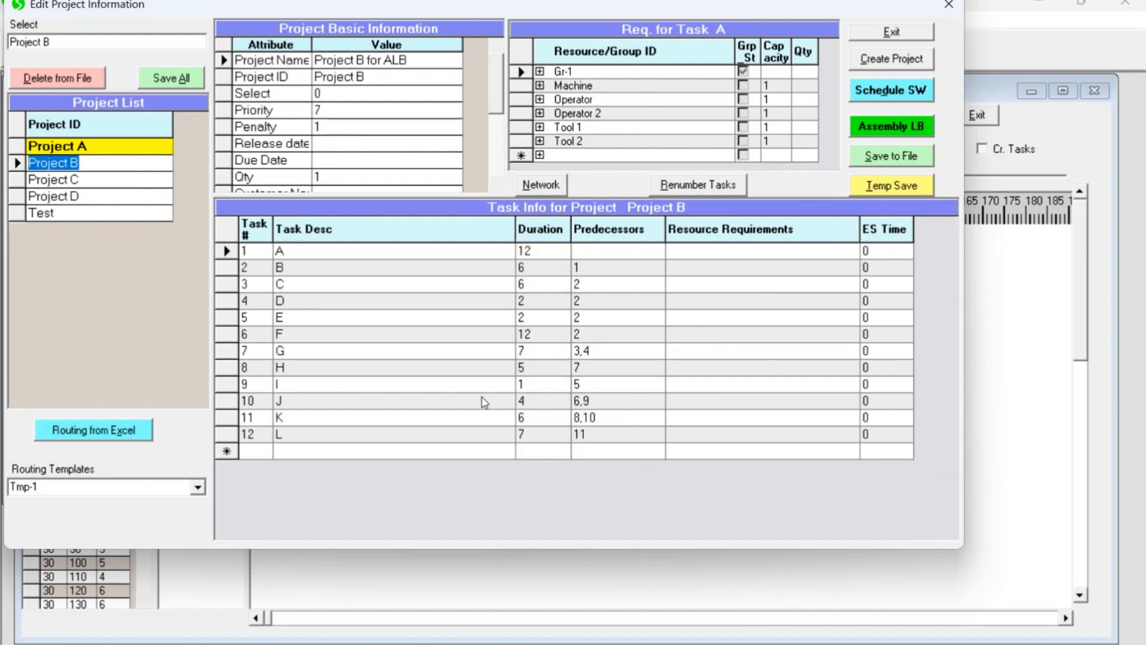
right_click(384, 323)
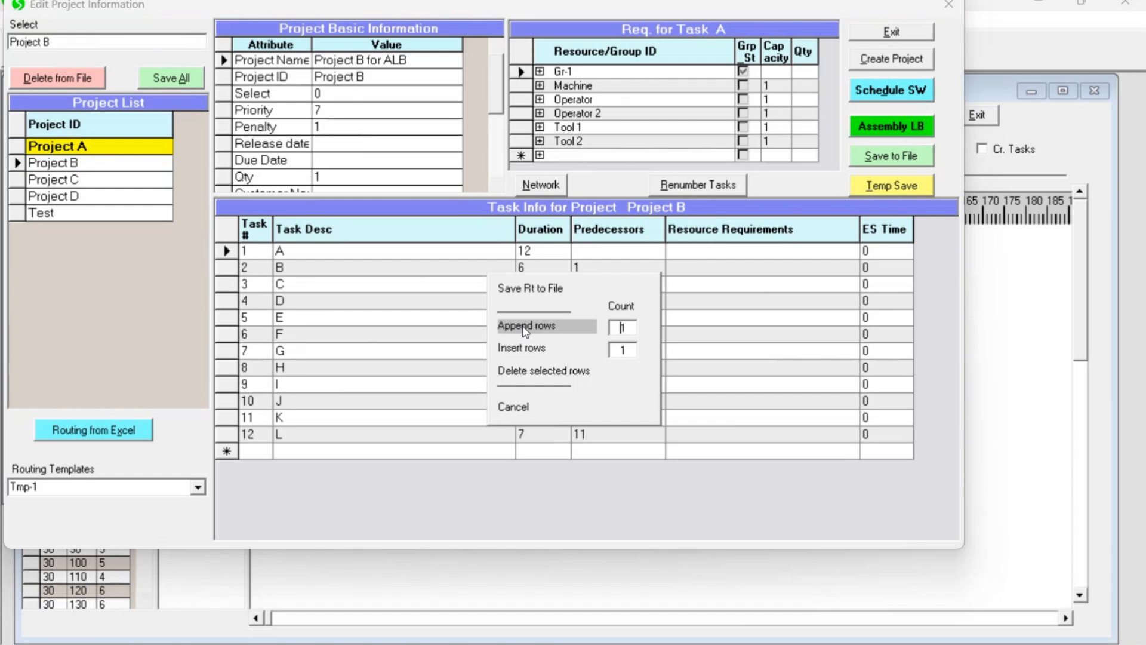
click(521, 408)
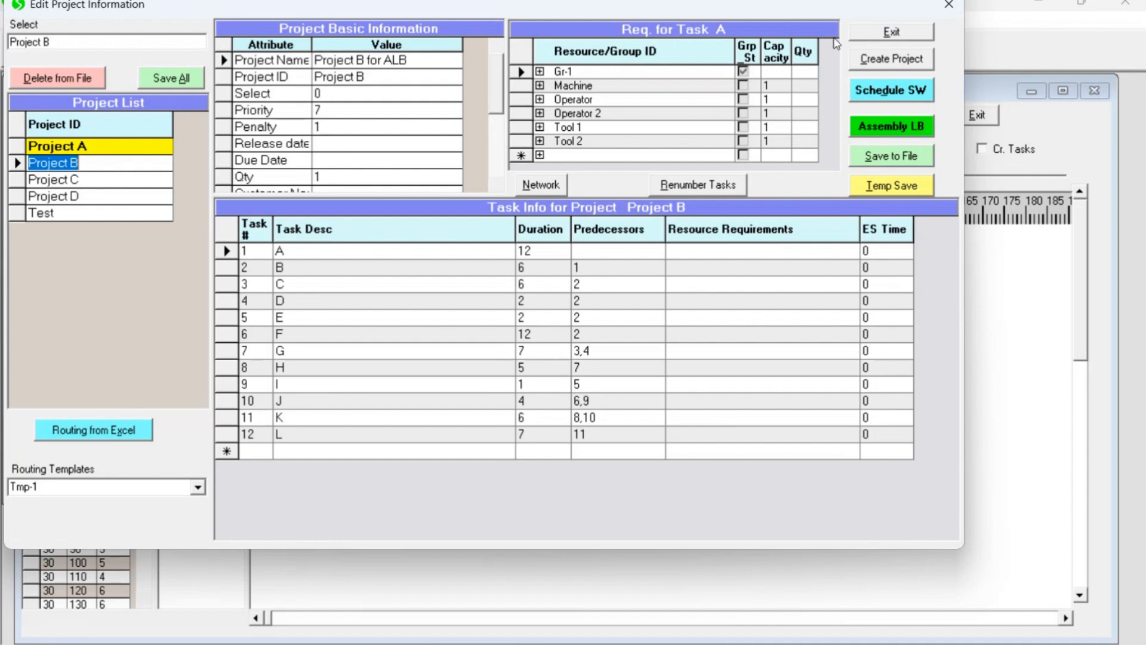
Start another blank project and view the available routing templates, then return to Project B and close the project editor.
click(890, 59)
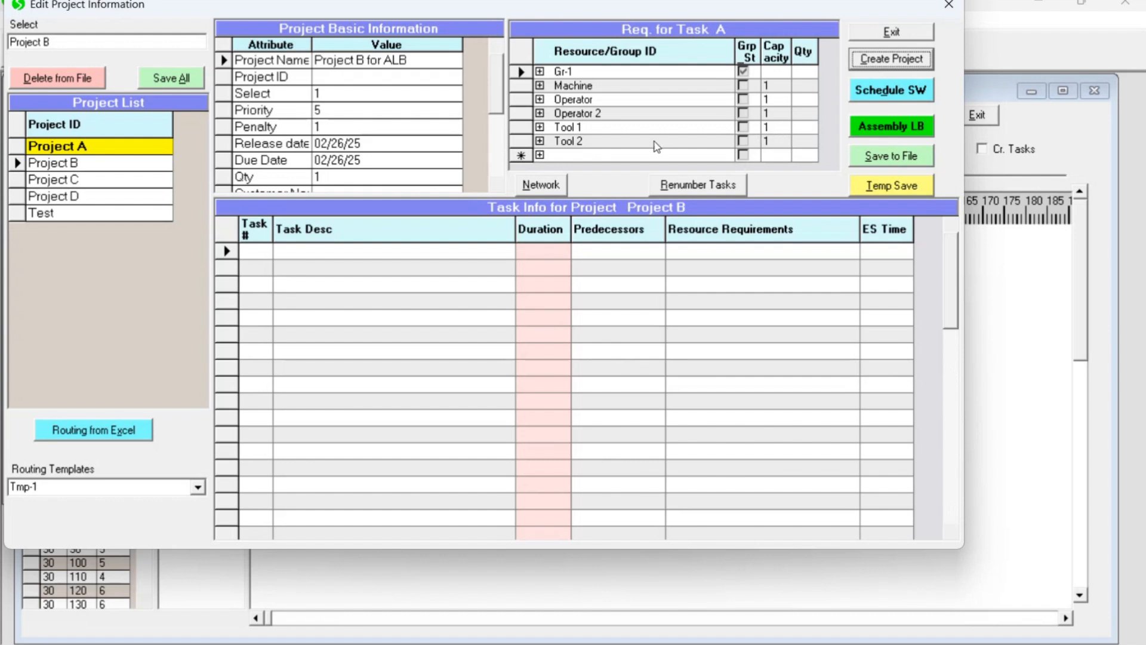
click(198, 488)
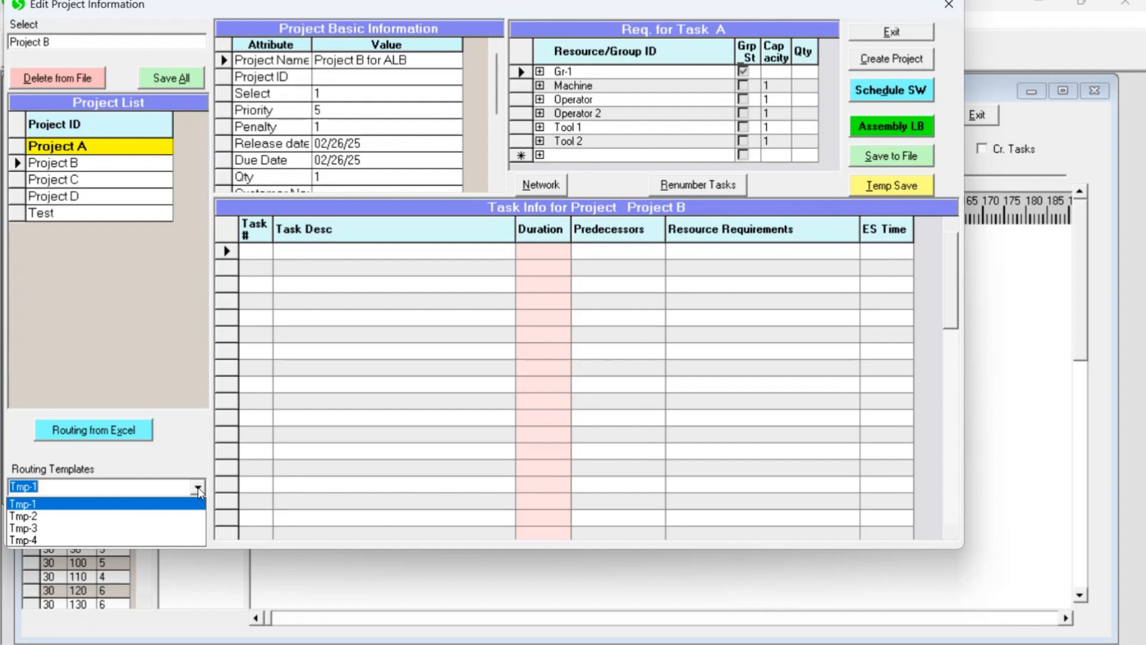
click(345, 365)
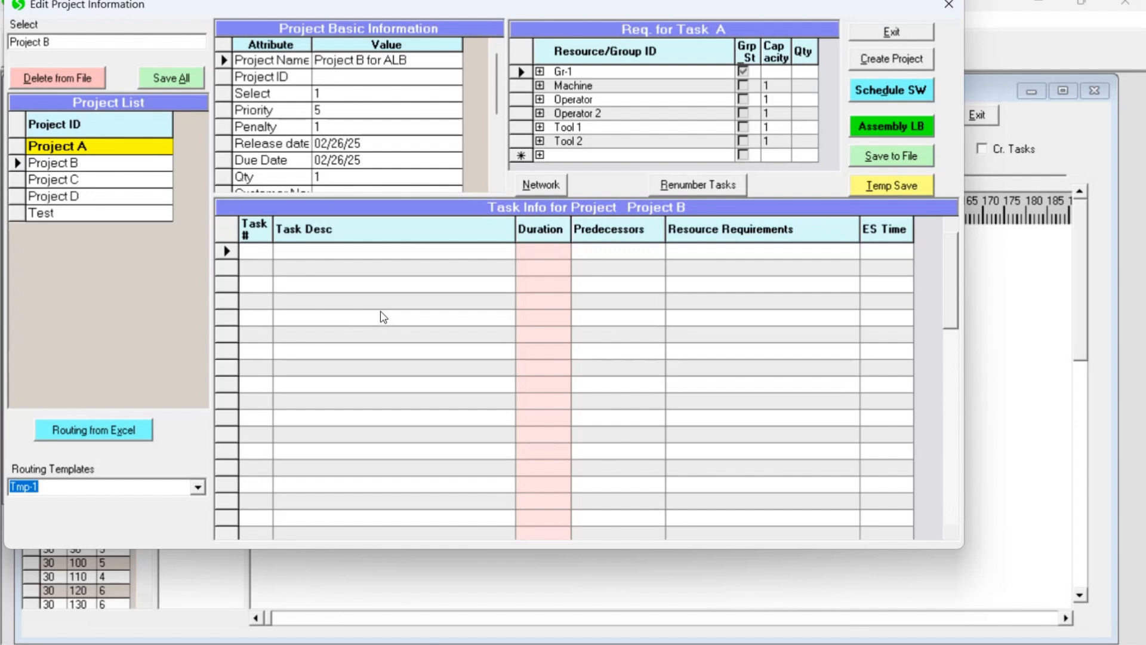
click(107, 164)
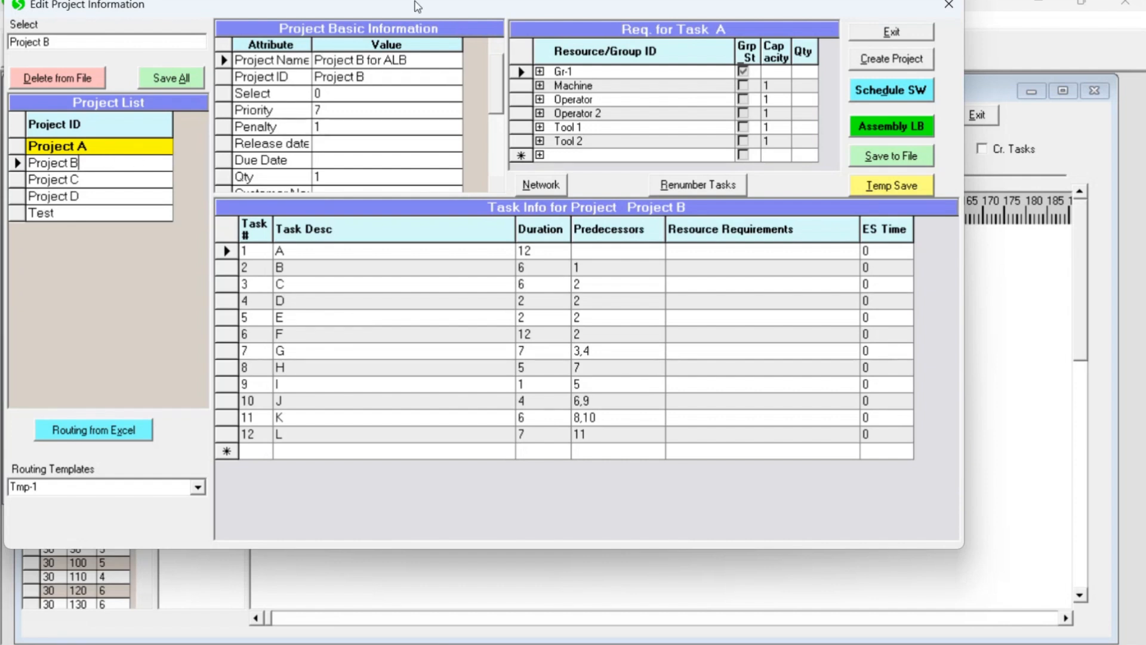
drag(399, 14, 455, 114)
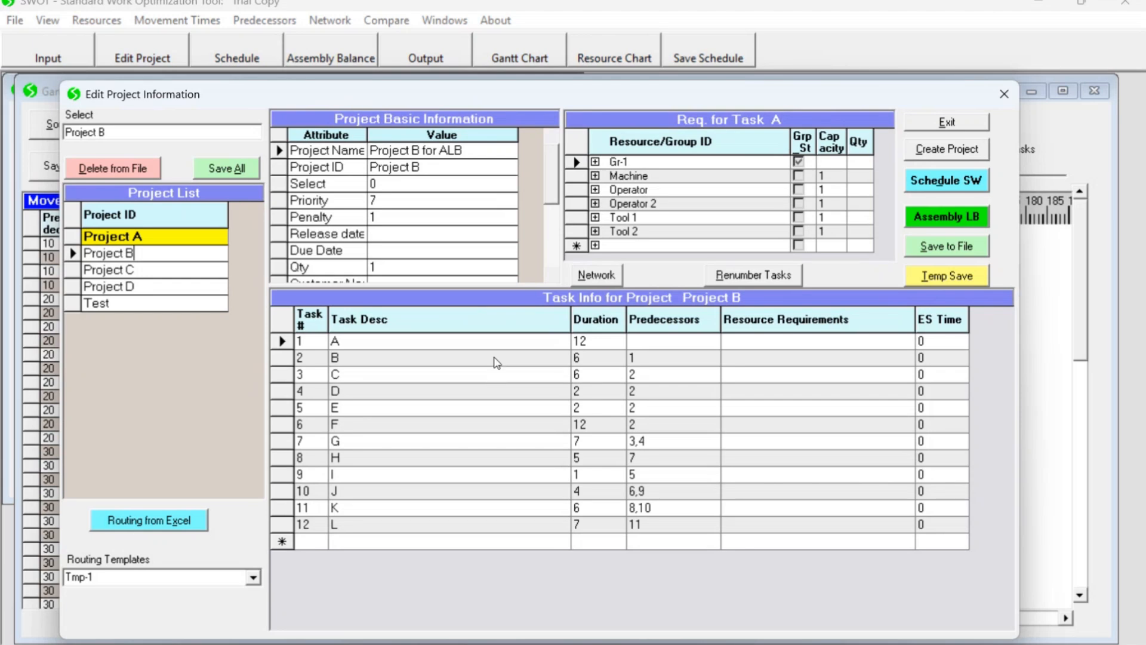
click(949, 123)
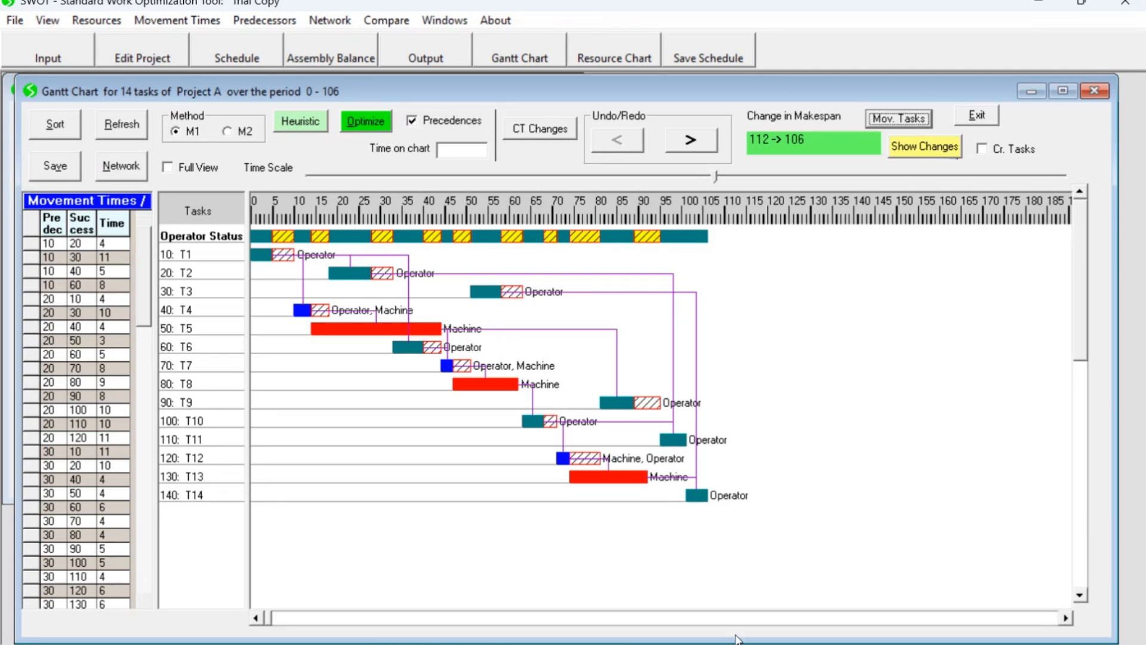
Try assigning Tool 1 with quantity 1 to Project A's task T7, leaving the resource selection and project editor without applying it.
mouse_move(699, 644)
click(132, 57)
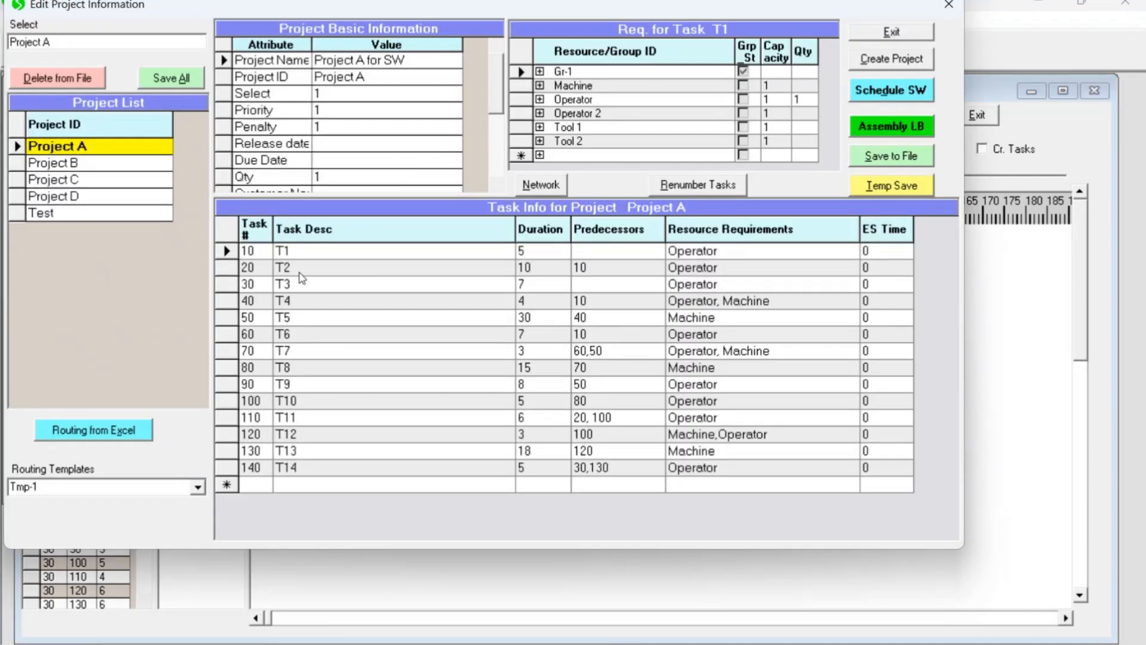
click(300, 352)
click(776, 352)
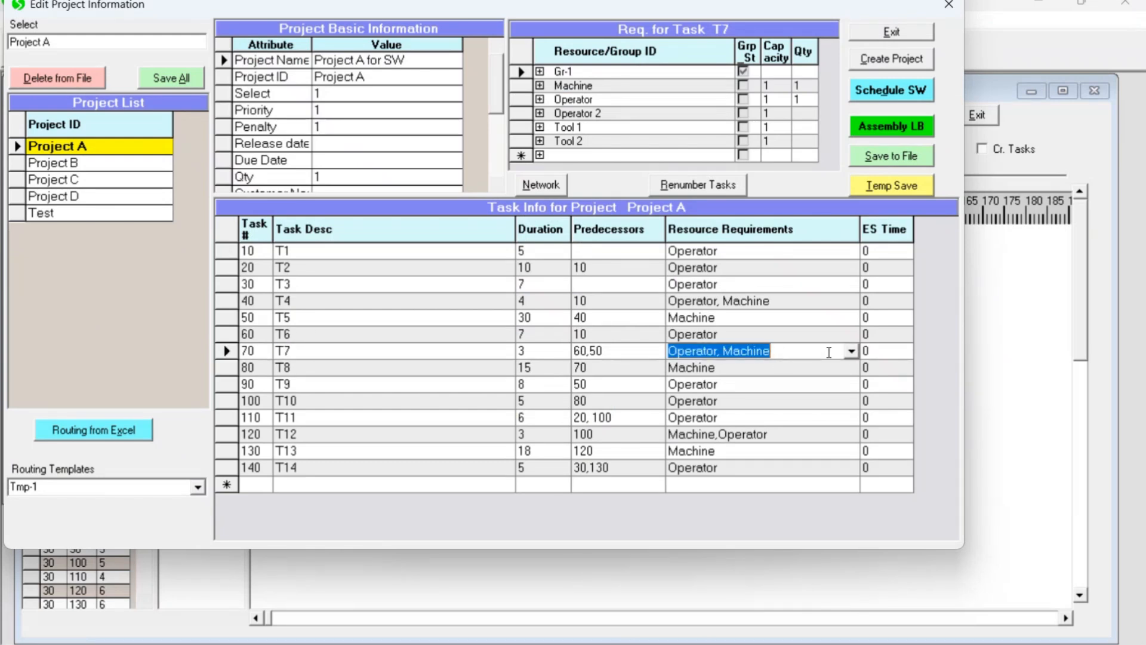
click(853, 351)
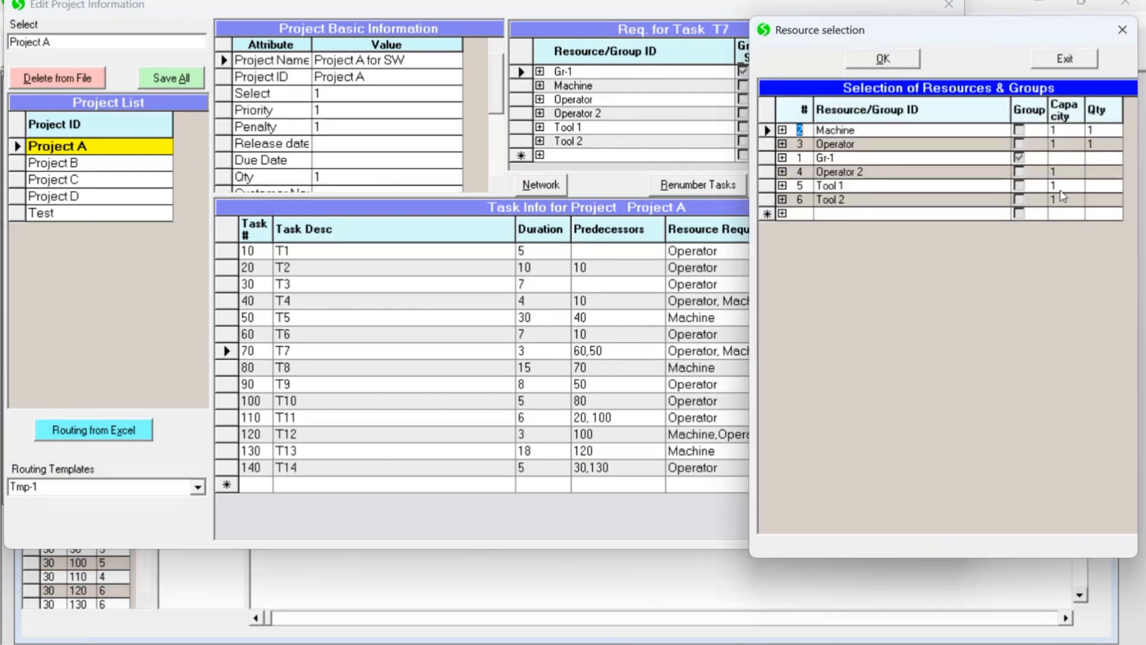
click(1102, 188)
text(1)
click(1093, 160)
click(1101, 184)
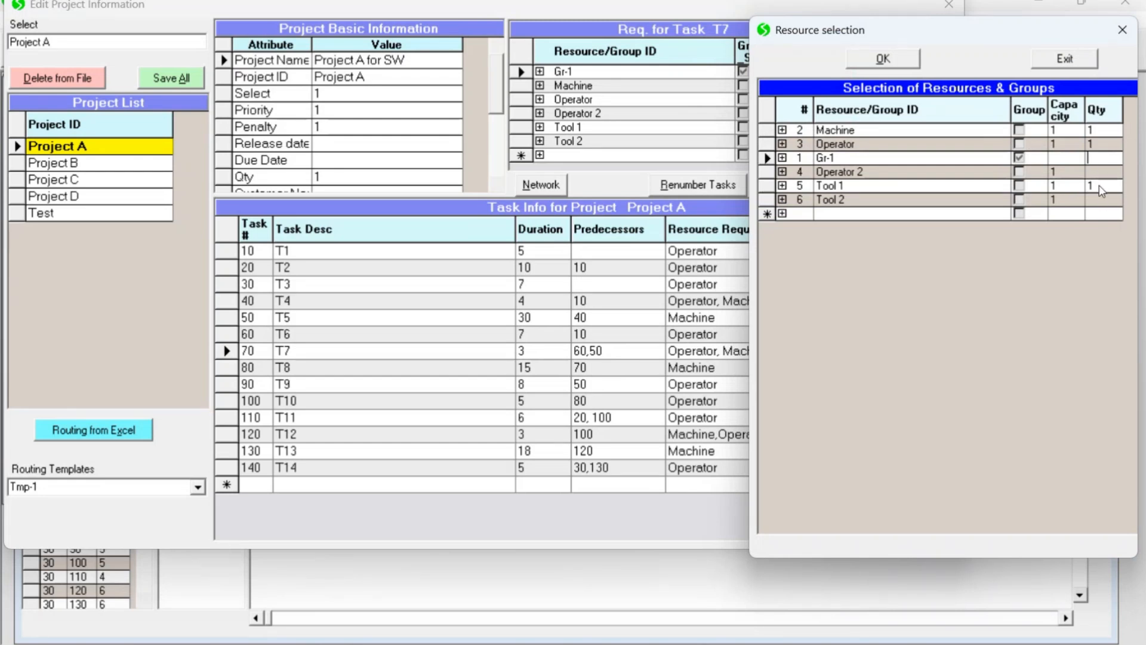
click(1075, 64)
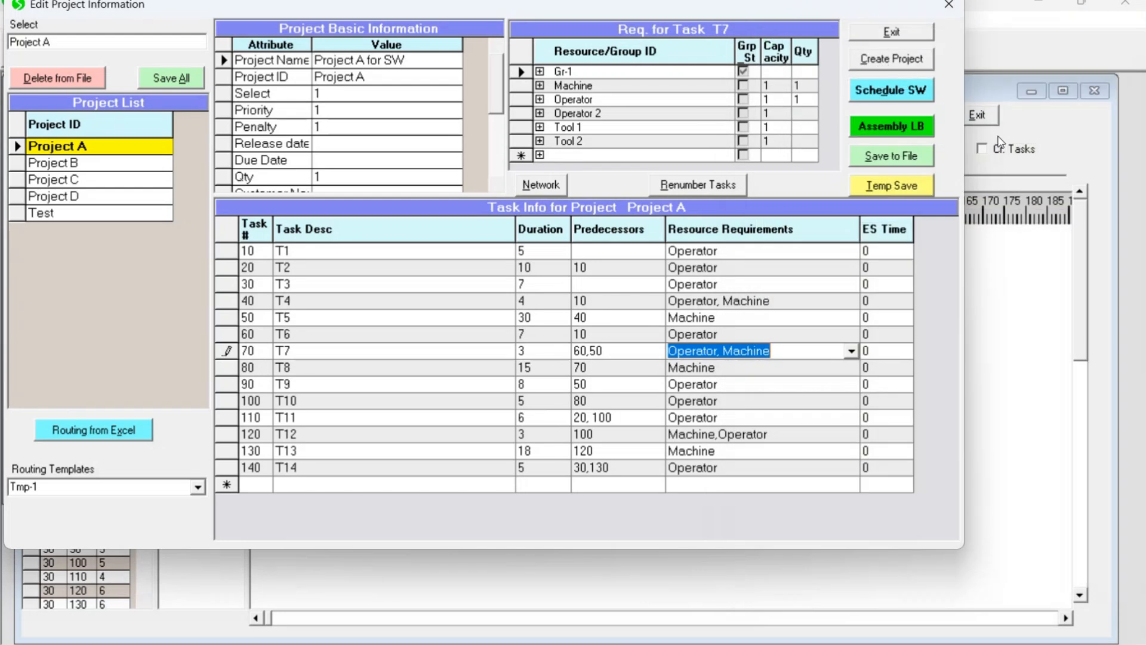
click(890, 33)
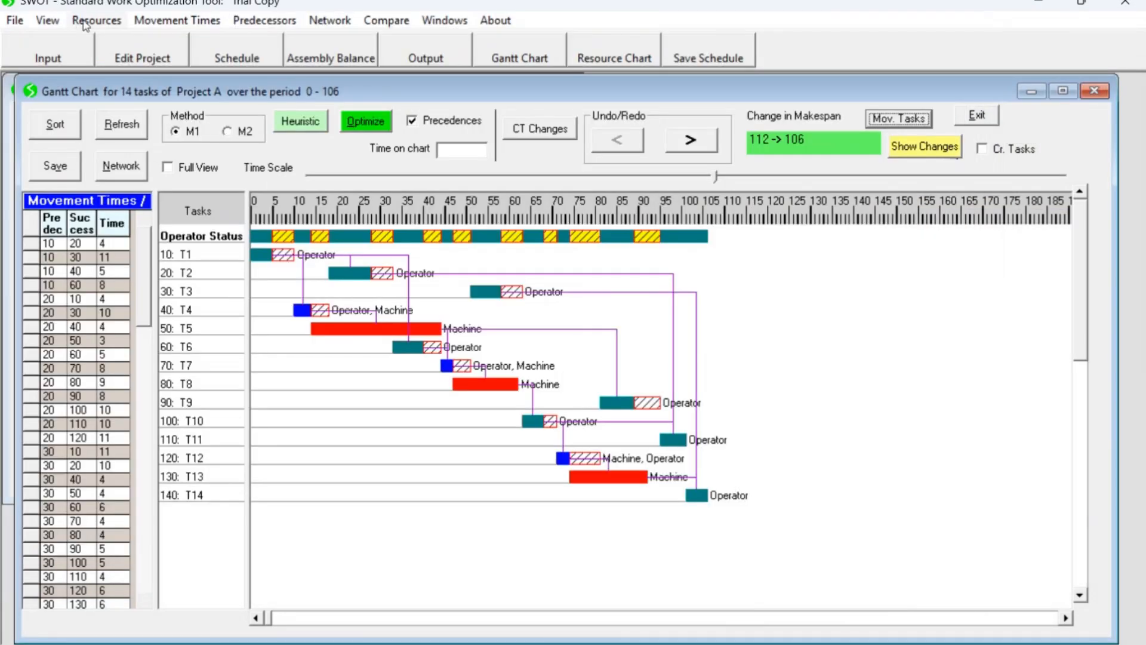
Open the resource definitions and add a resource group with Tool as both its description and group ID.
click(84, 21)
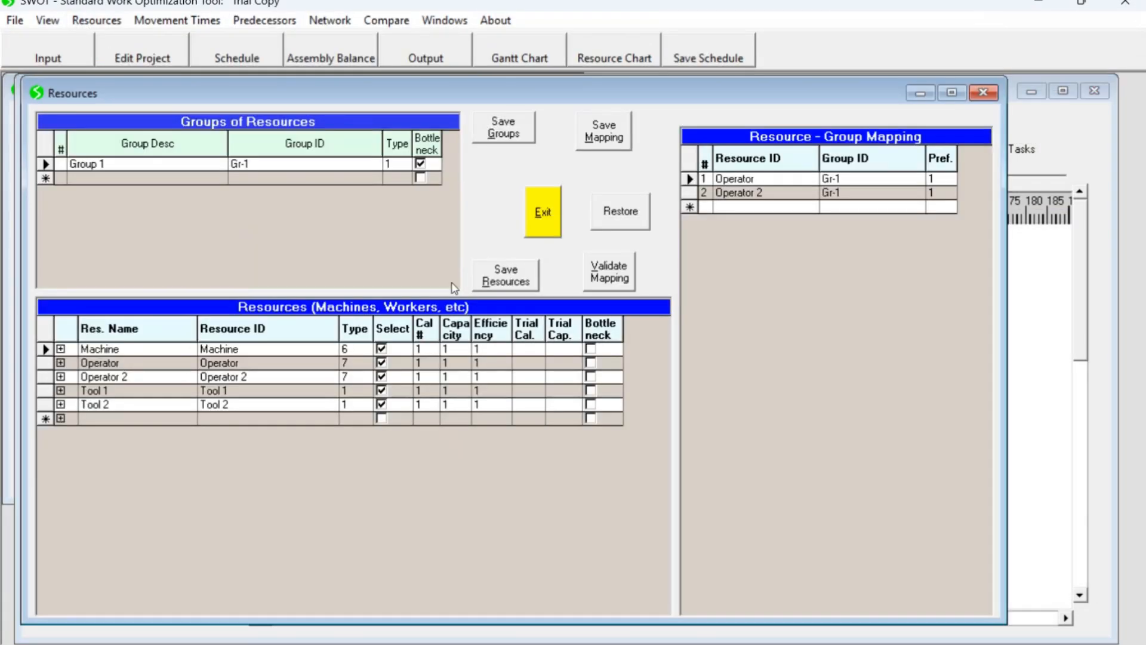
click(130, 179)
click(251, 179)
text(Tool)
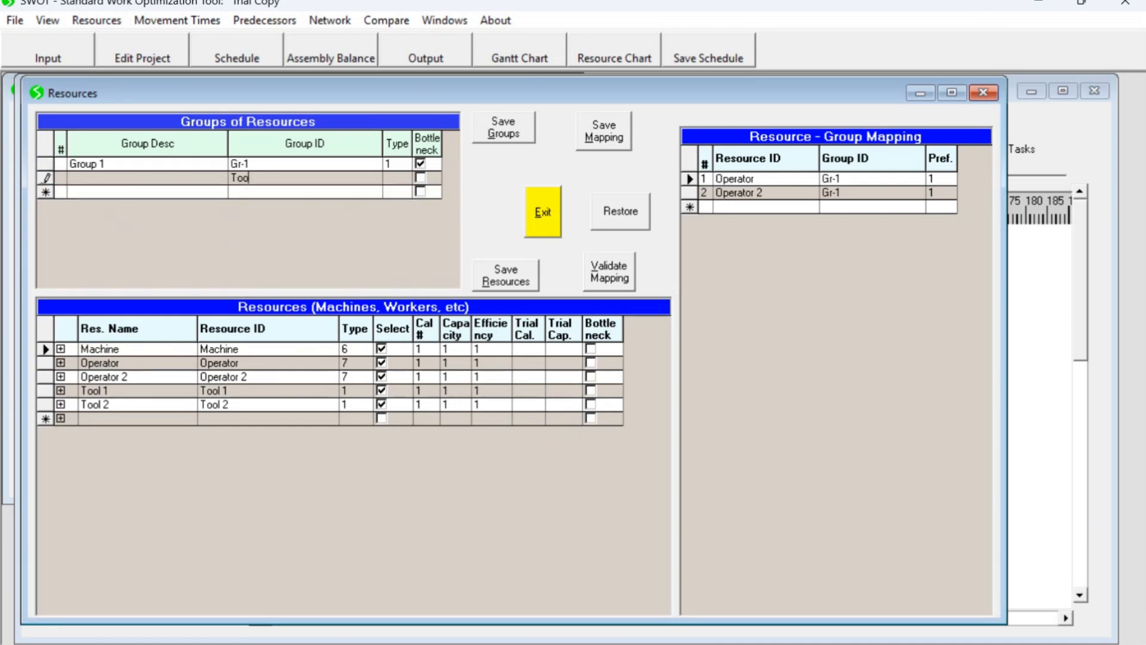
click(129, 178)
text(Tool)
click(267, 175)
Set the Tool group's type to 1 and save the resource groups.
click(112, 181)
click(398, 178)
text(1)
click(423, 164)
click(305, 143)
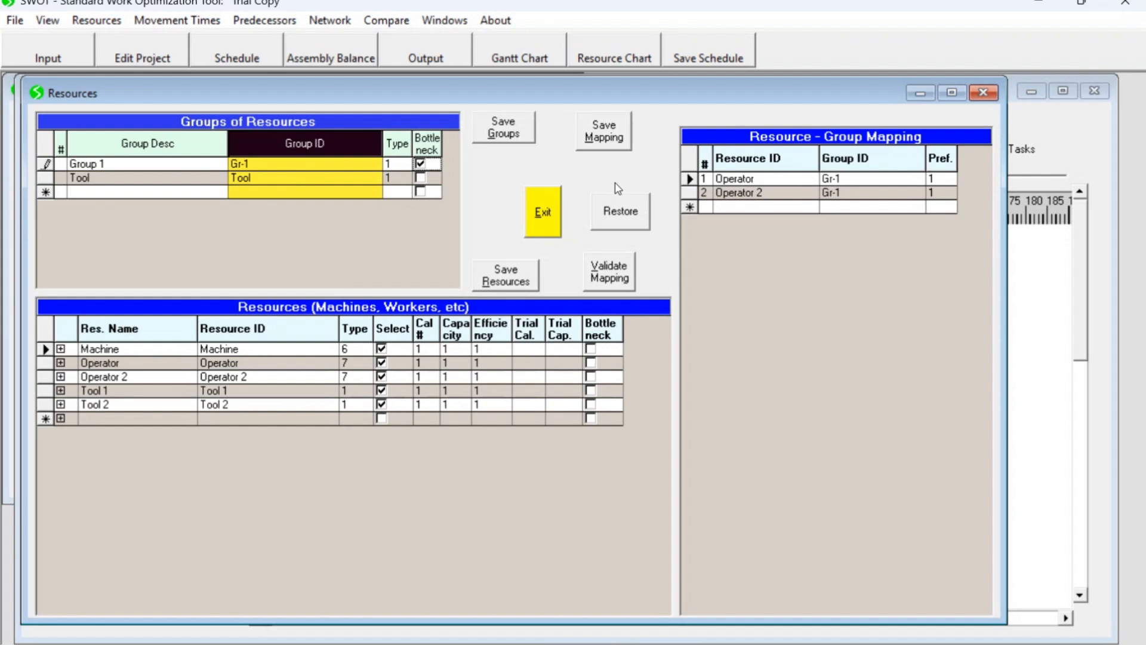
click(507, 129)
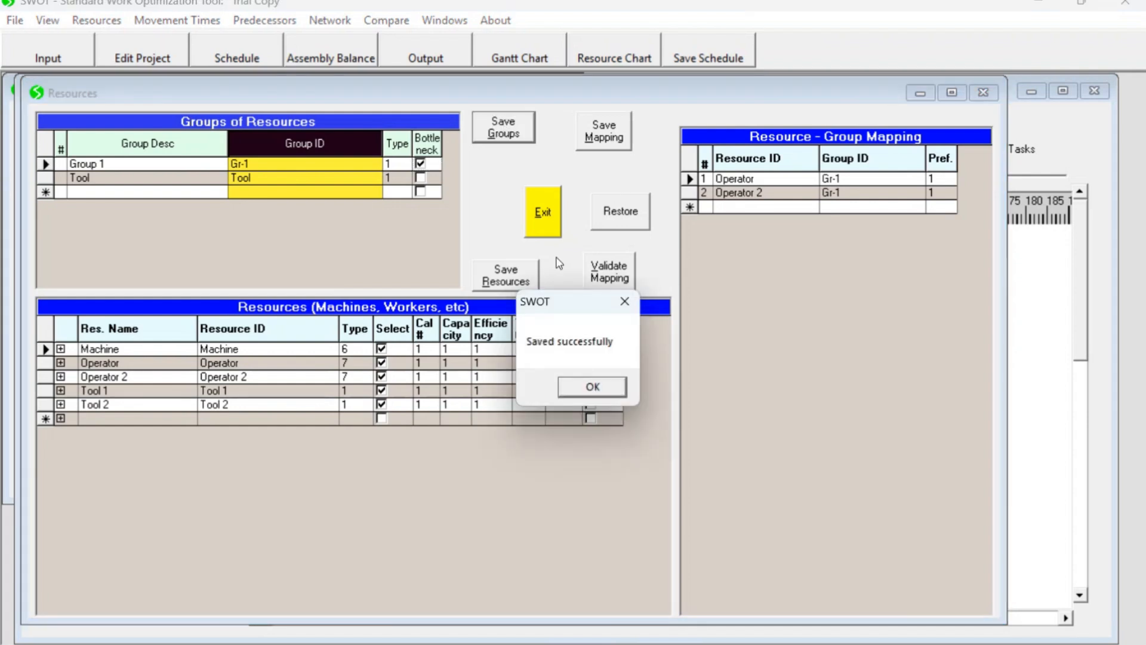
click(590, 388)
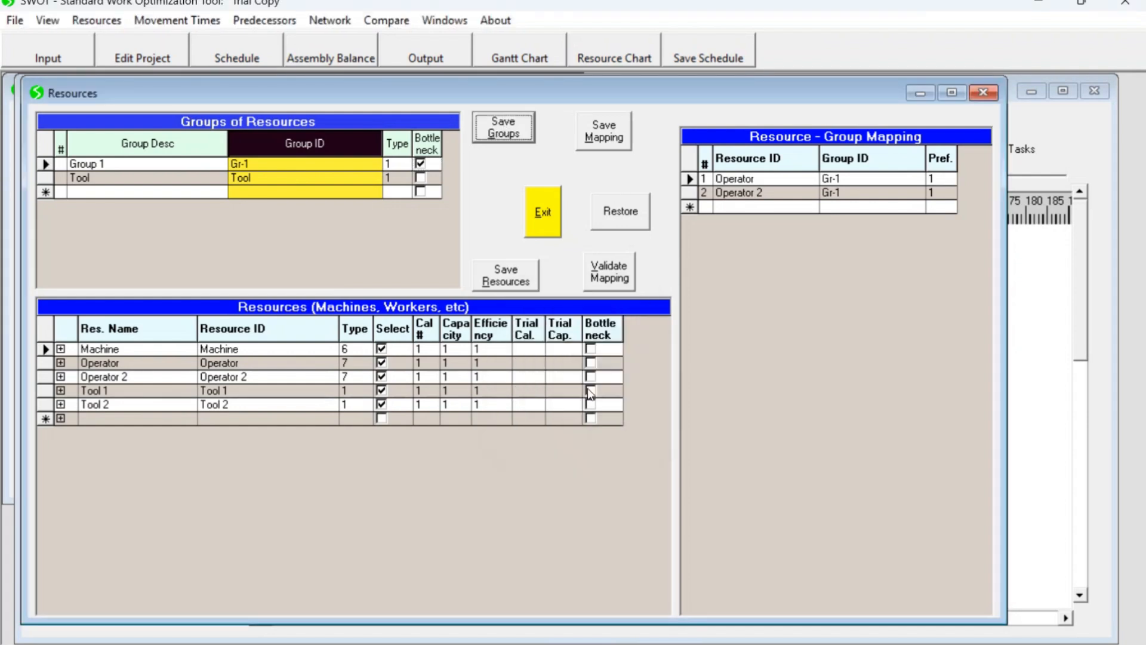
Add a resource-group mapping that assigns Tool 1 to the Tool group with preference 1.
click(918, 206)
click(918, 207)
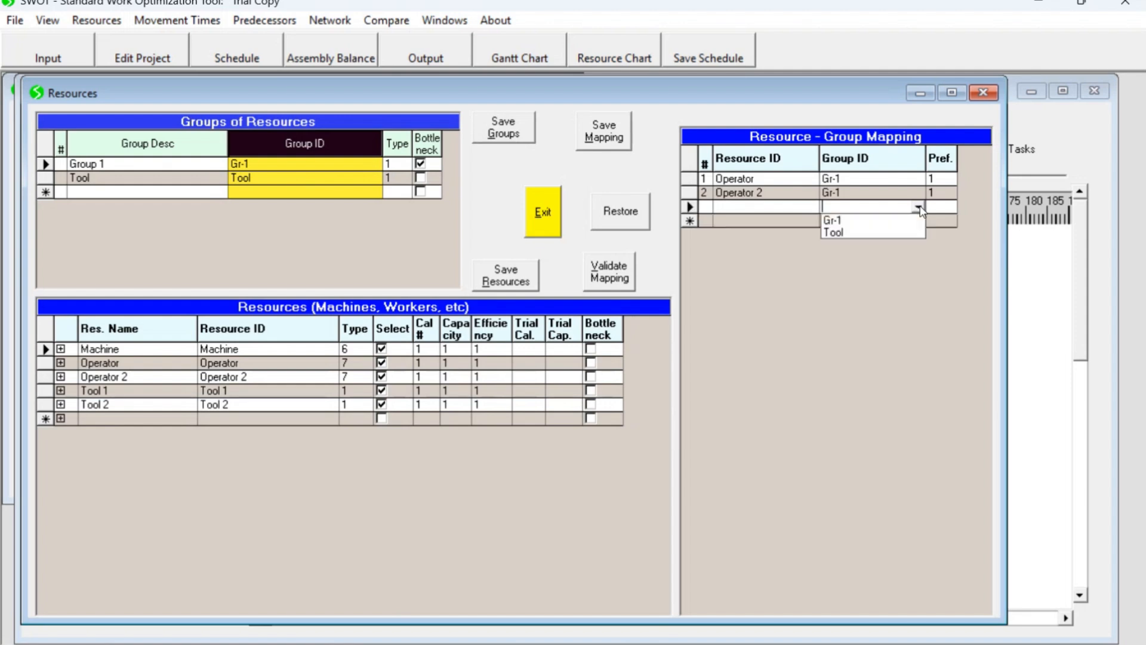
click(847, 238)
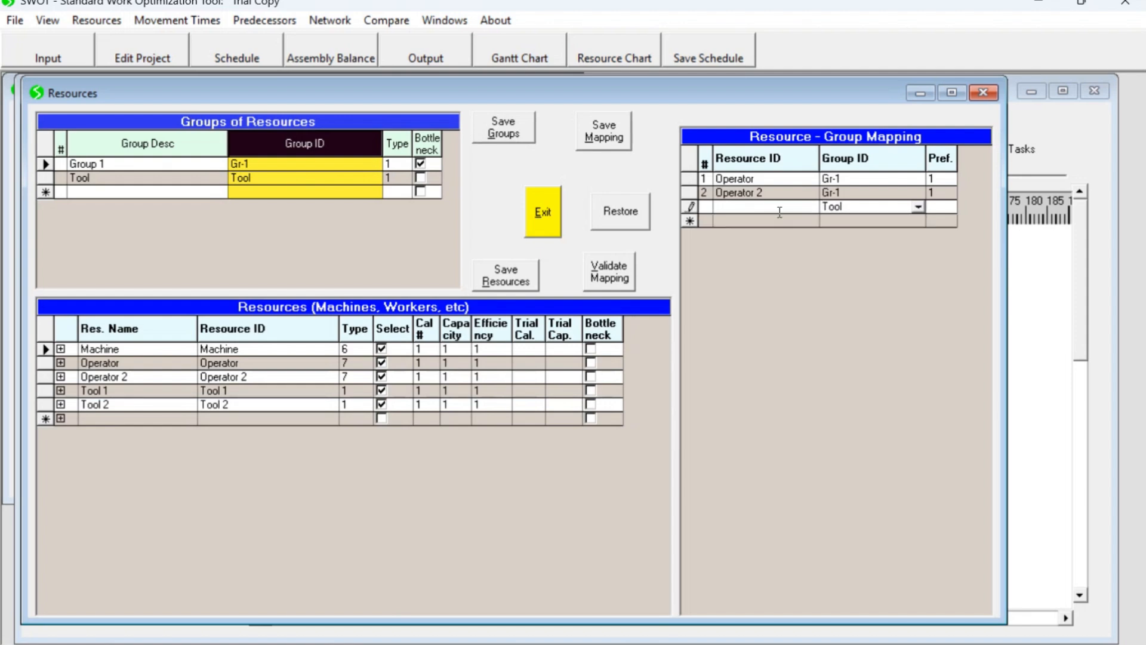
click(800, 210)
click(814, 209)
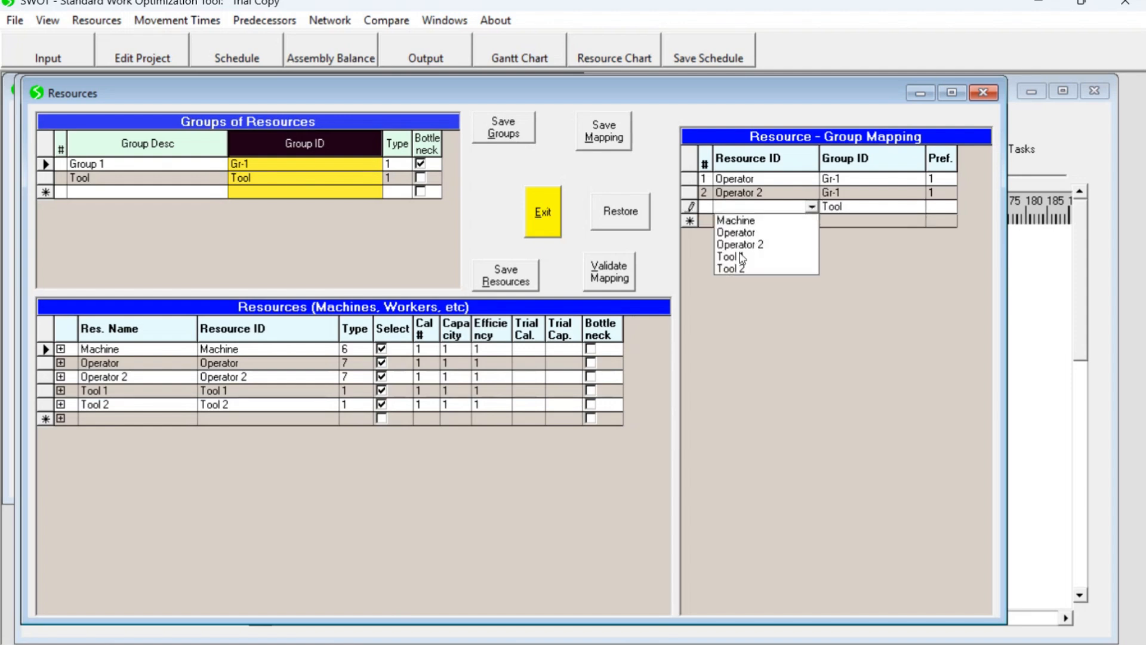
click(737, 256)
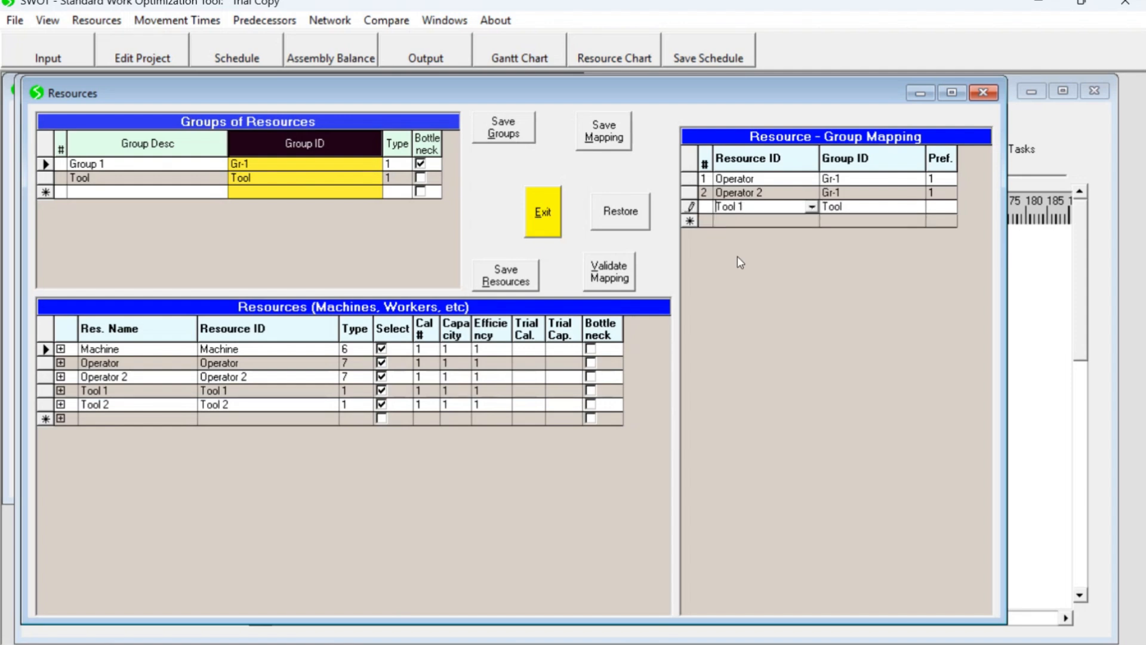
click(932, 209)
Add another resource-group mapping that assigns Tool 2 to the Tool group with preference 1.
click(937, 223)
click(912, 221)
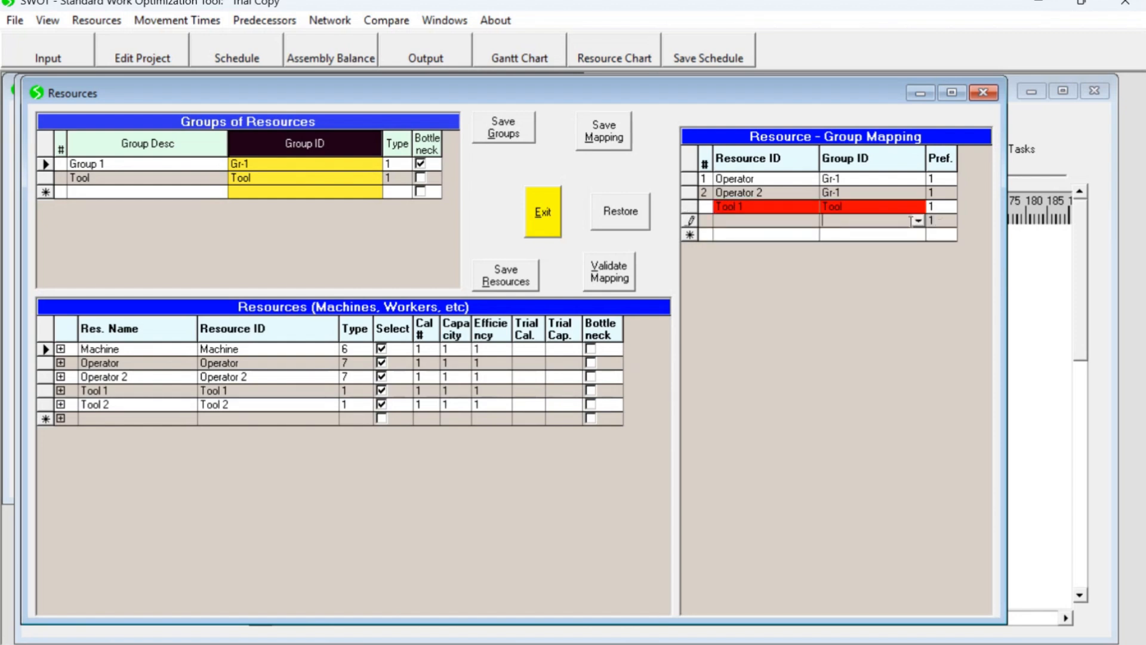
click(917, 221)
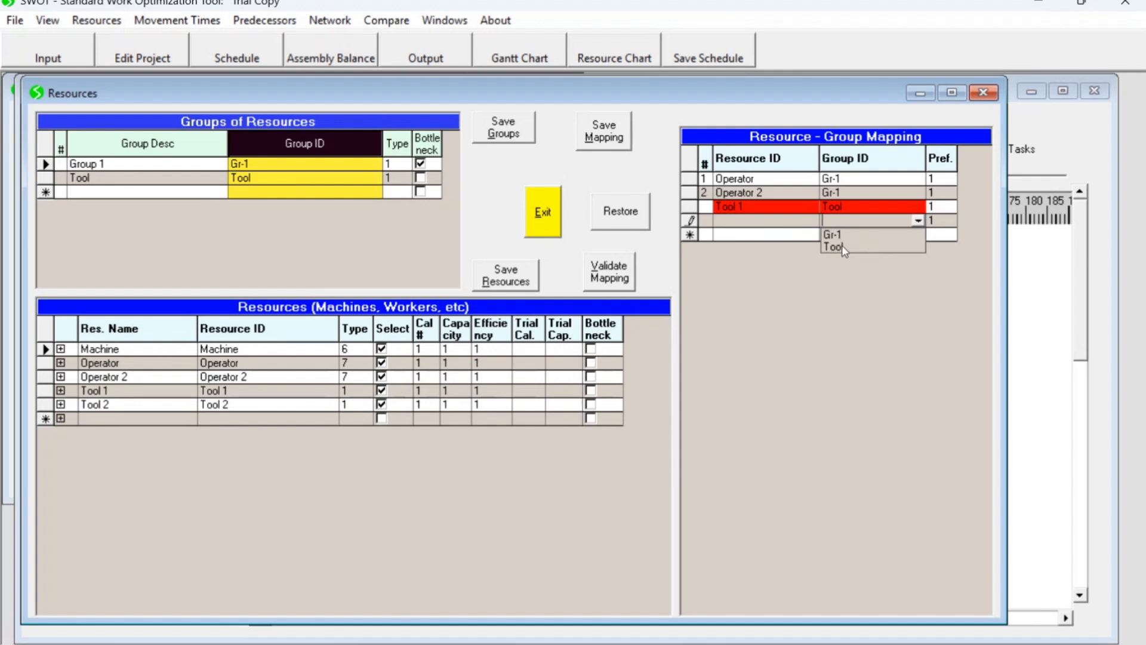
click(844, 250)
click(800, 222)
click(812, 221)
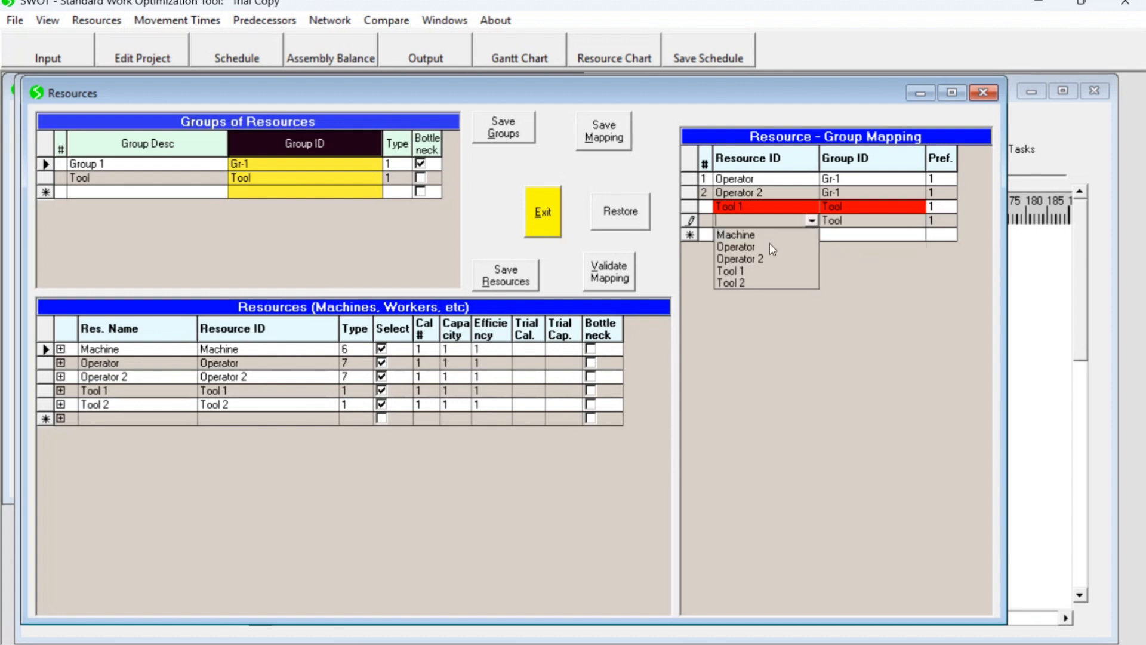
click(739, 282)
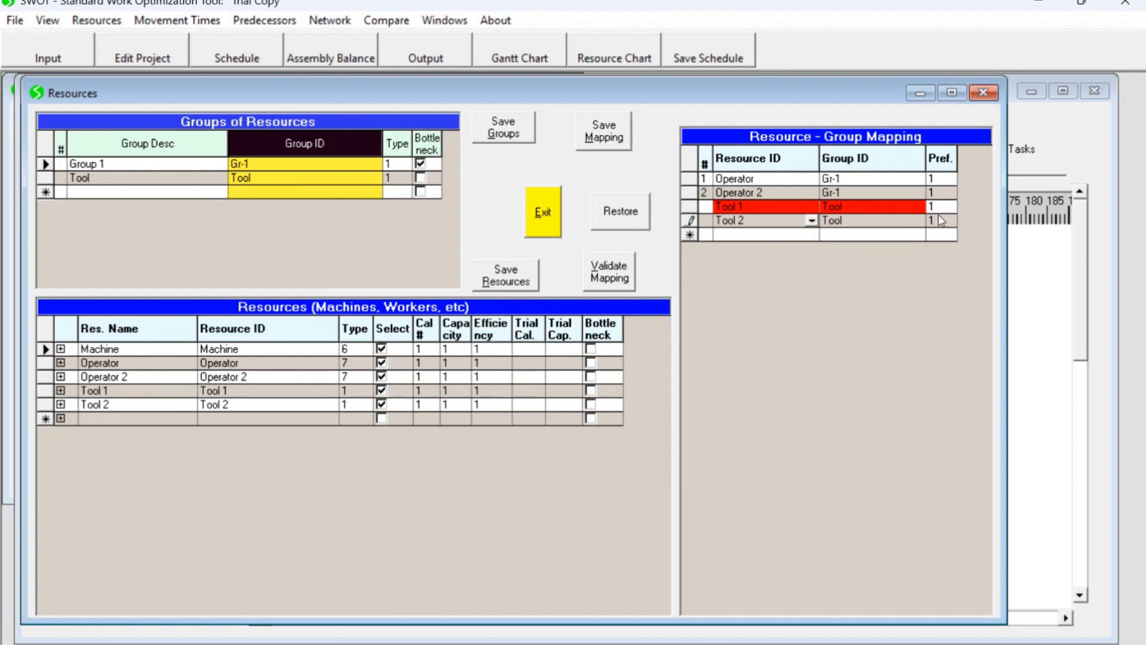
Validate the resource-group mapping and save it to file.
click(769, 180)
click(616, 272)
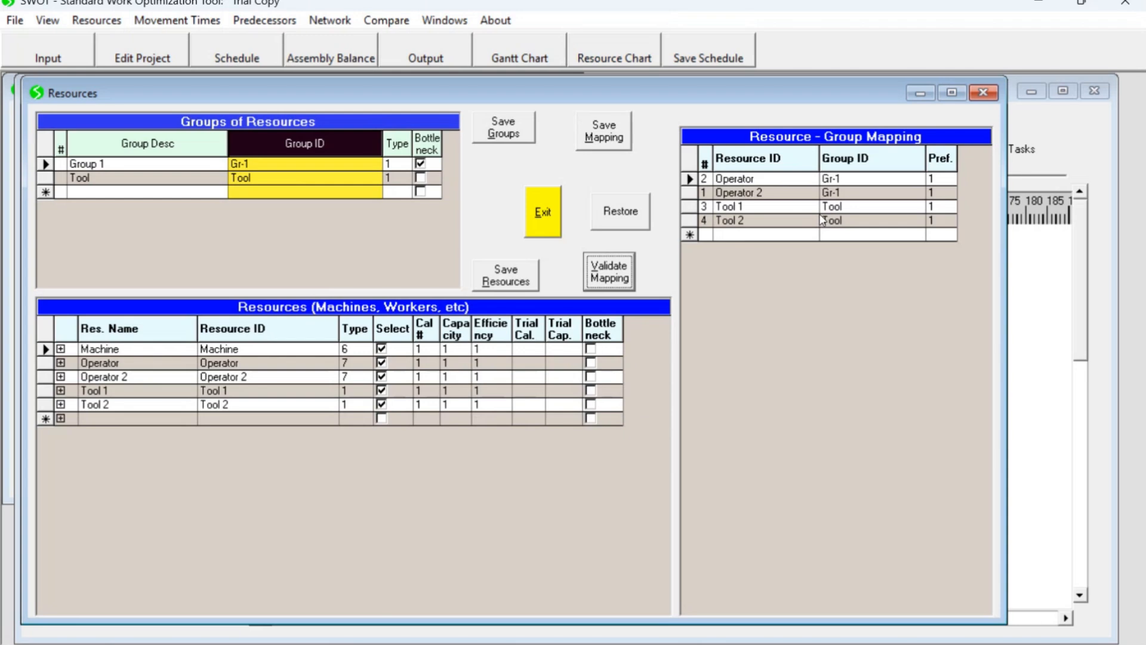
click(854, 178)
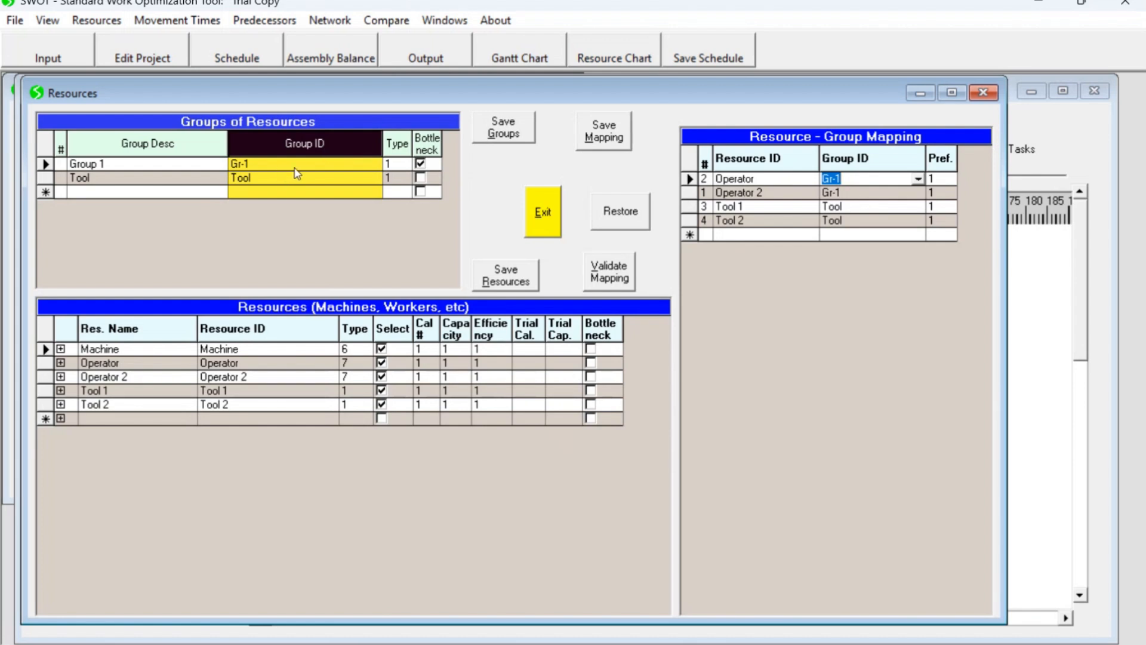
click(748, 177)
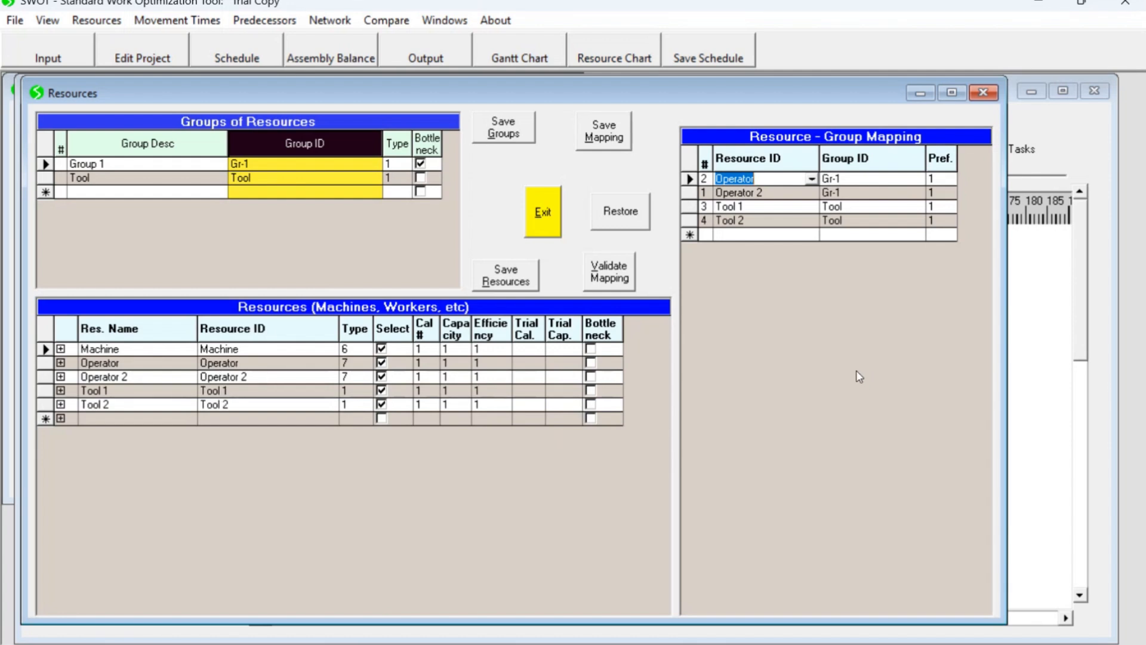
click(602, 132)
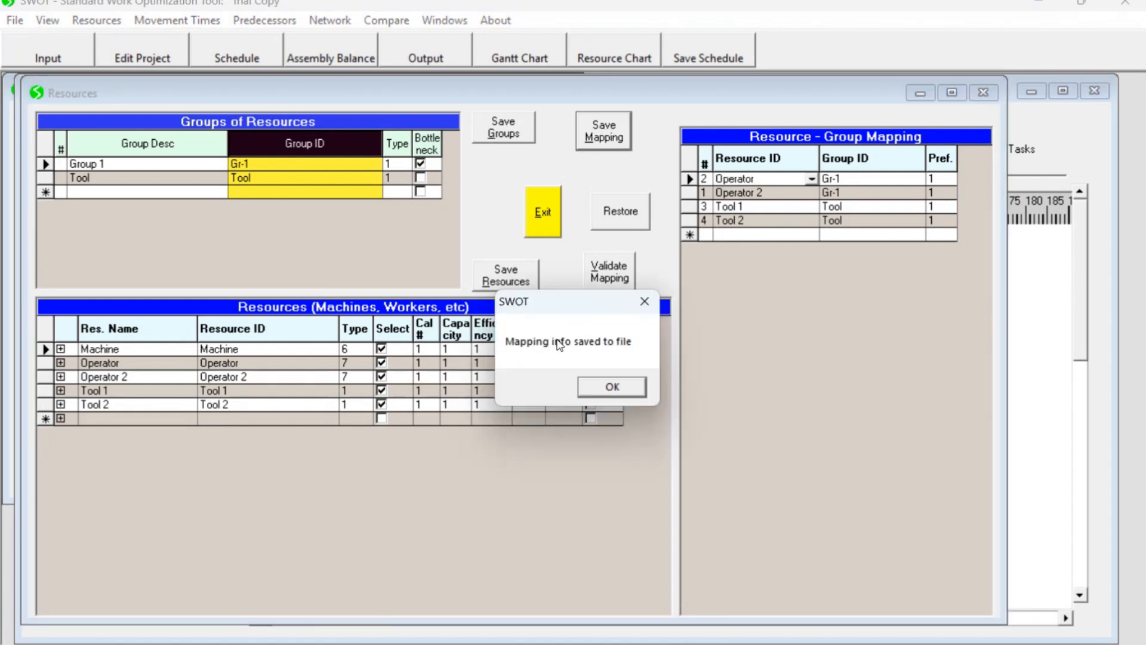
click(600, 385)
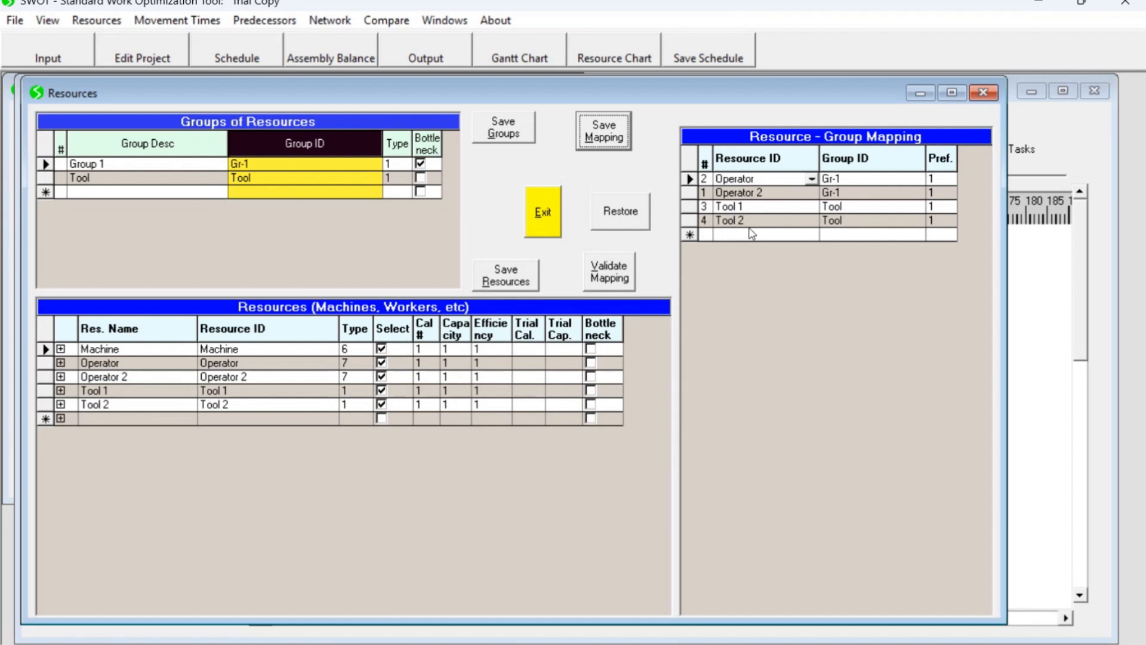
Leave the resource definitions and add the Tool group with quantity 1 to task T7's resource requirements in Project A.
click(543, 213)
click(142, 57)
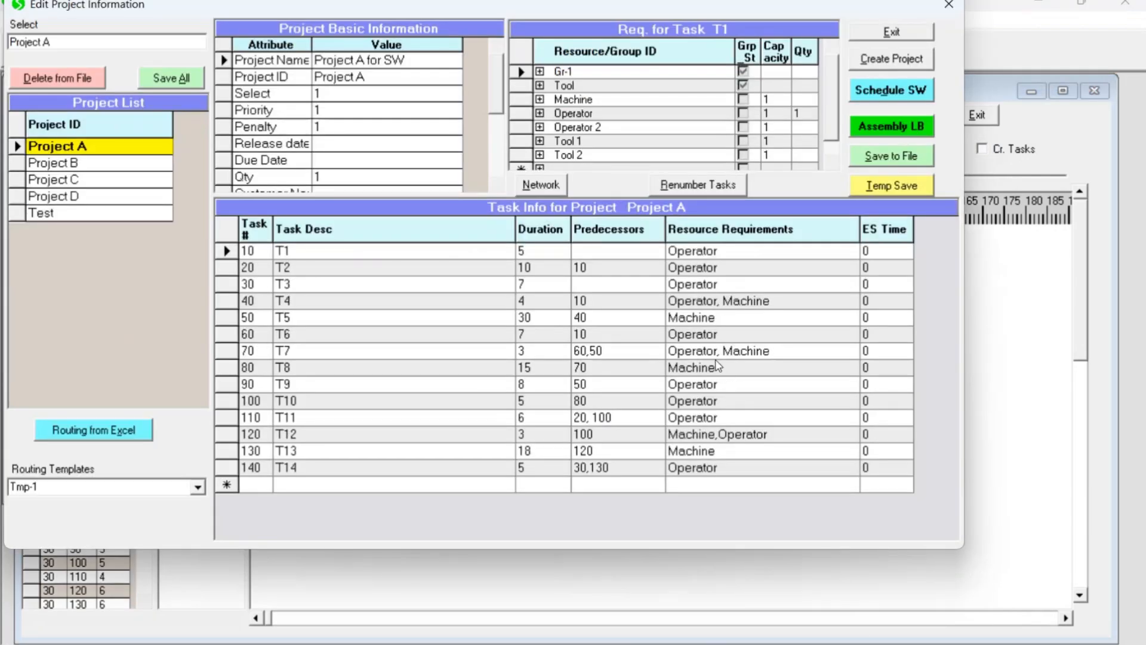
click(858, 354)
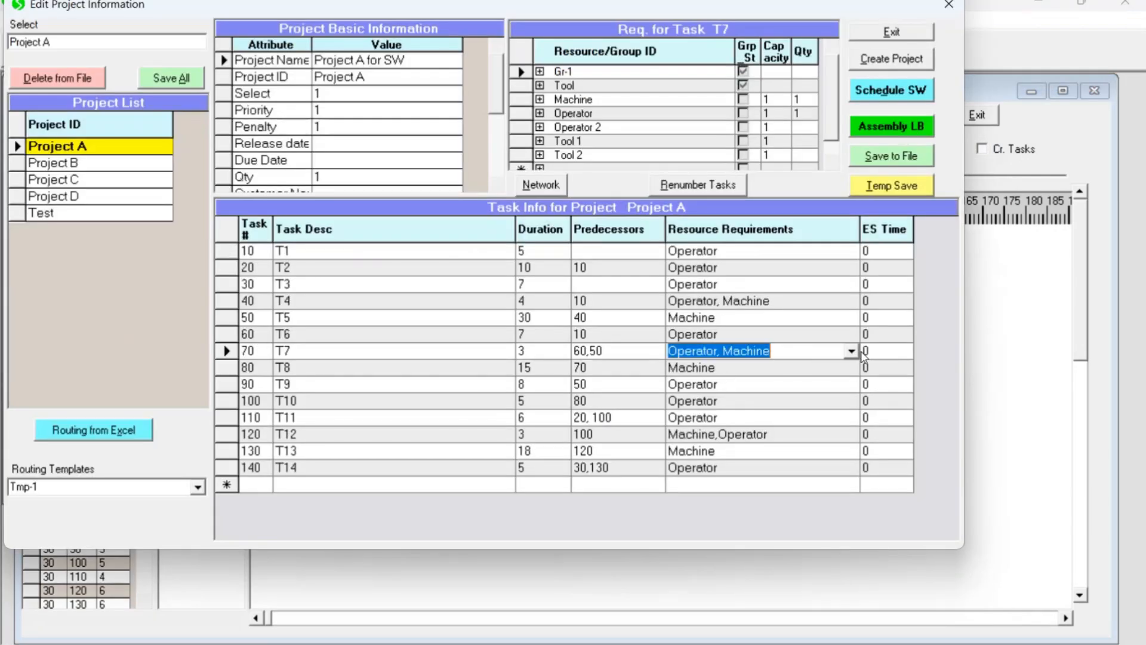
click(853, 353)
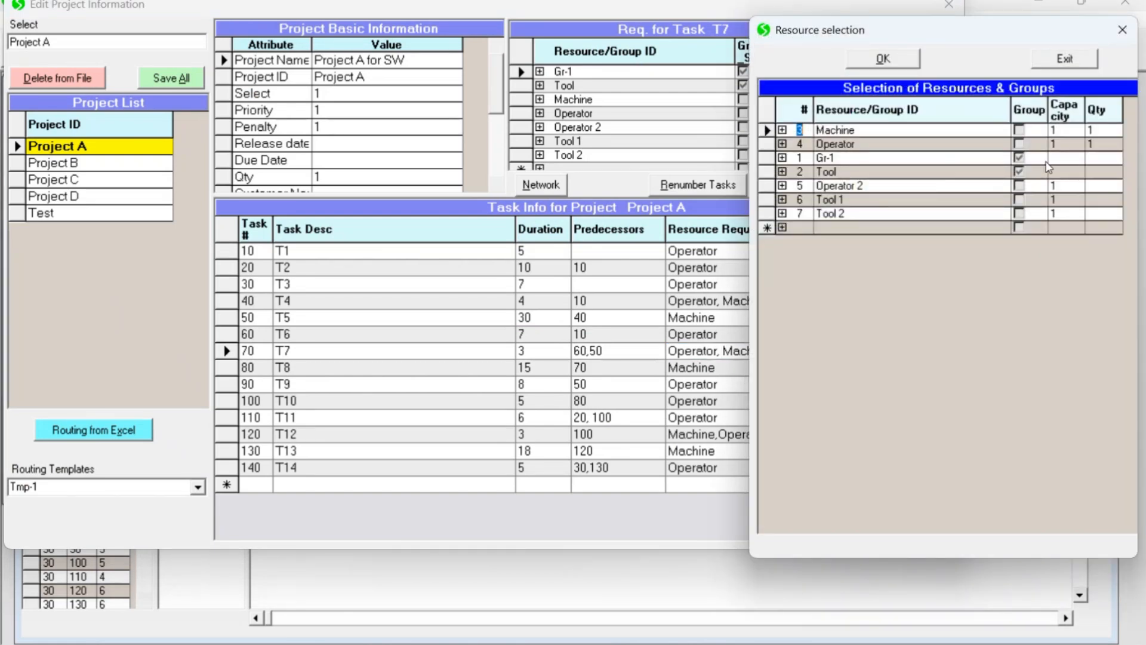
click(1101, 172)
text(1)
click(883, 59)
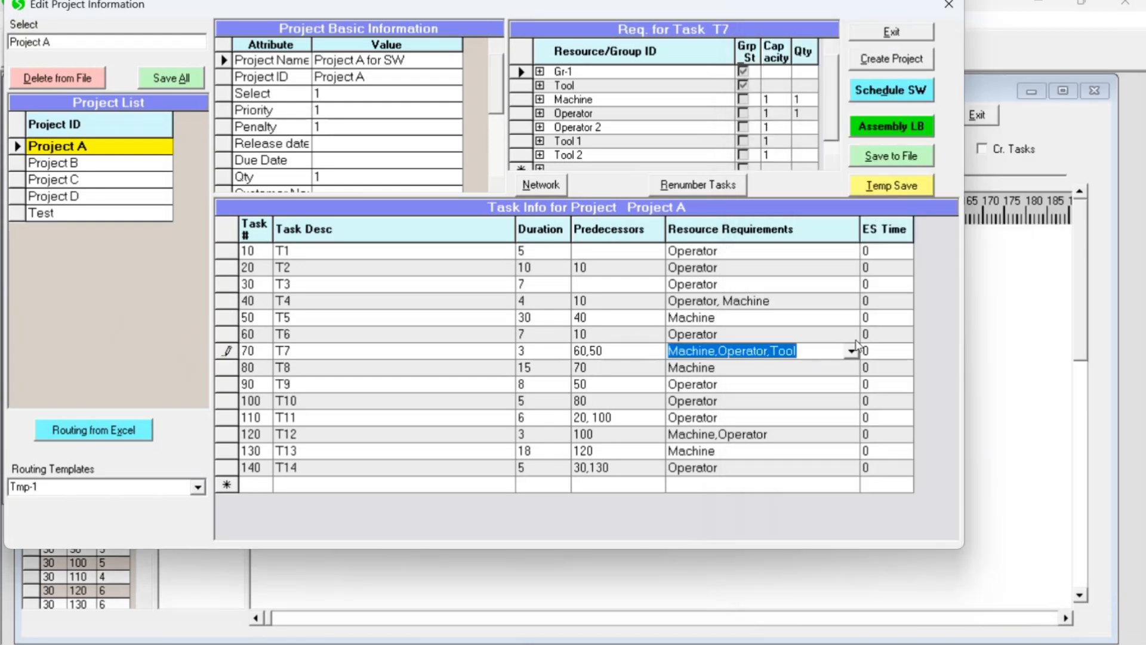
click(783, 340)
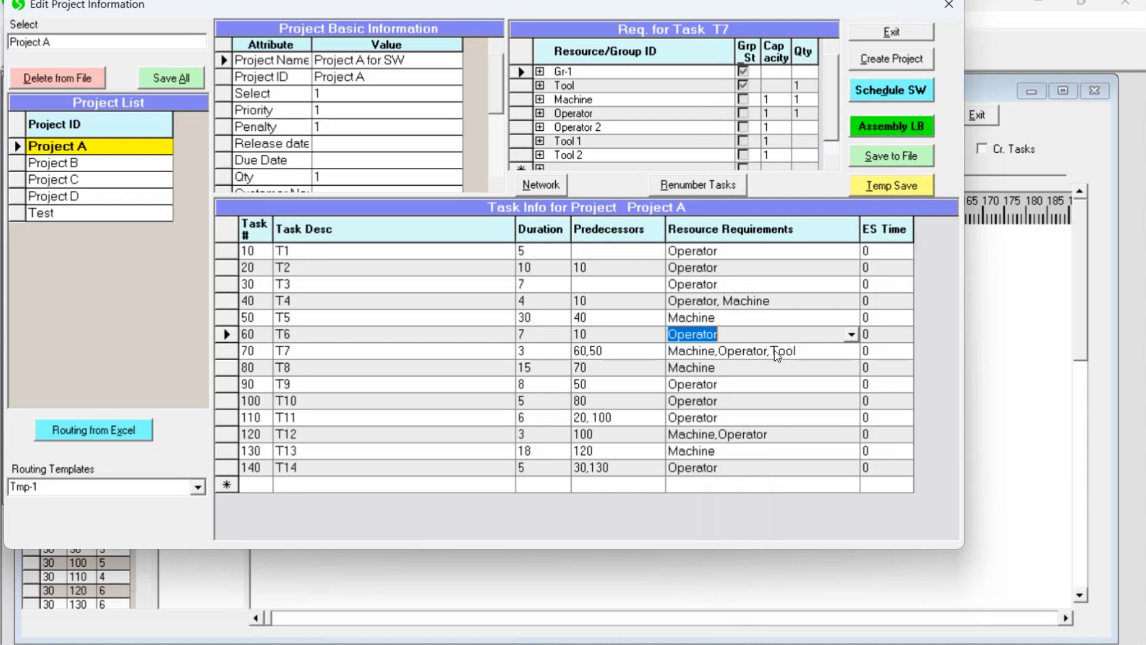
Check task T7's Tool requirement, then temporarily save Project A and schedule it as standard work.
click(775, 351)
drag(771, 351, 793, 351)
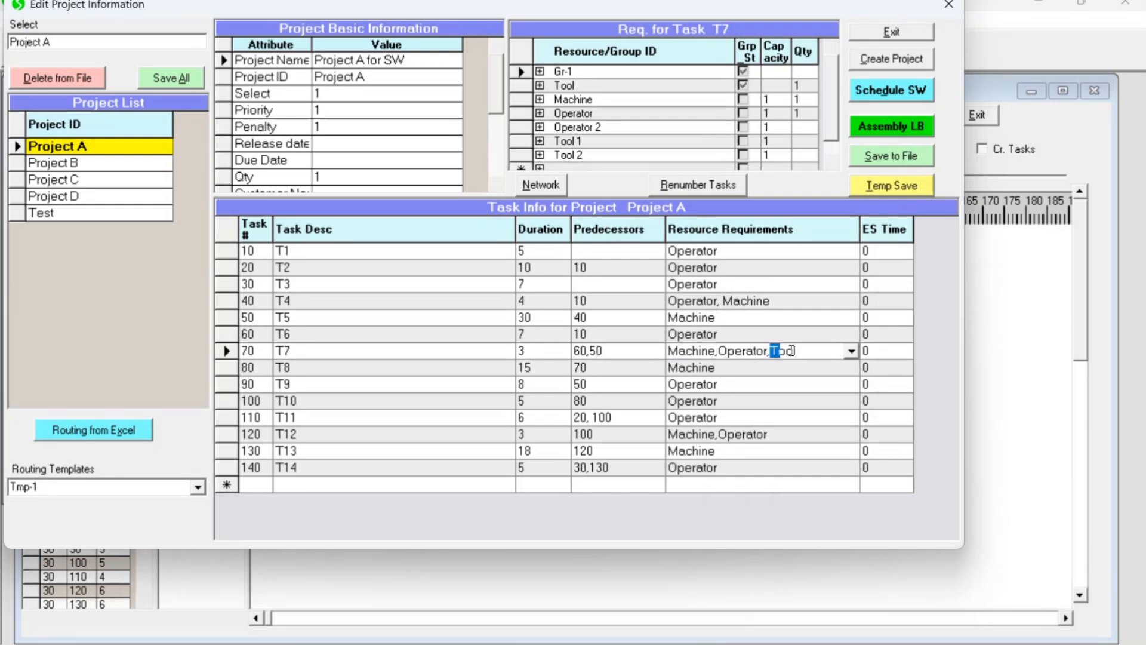
click(796, 352)
click(803, 303)
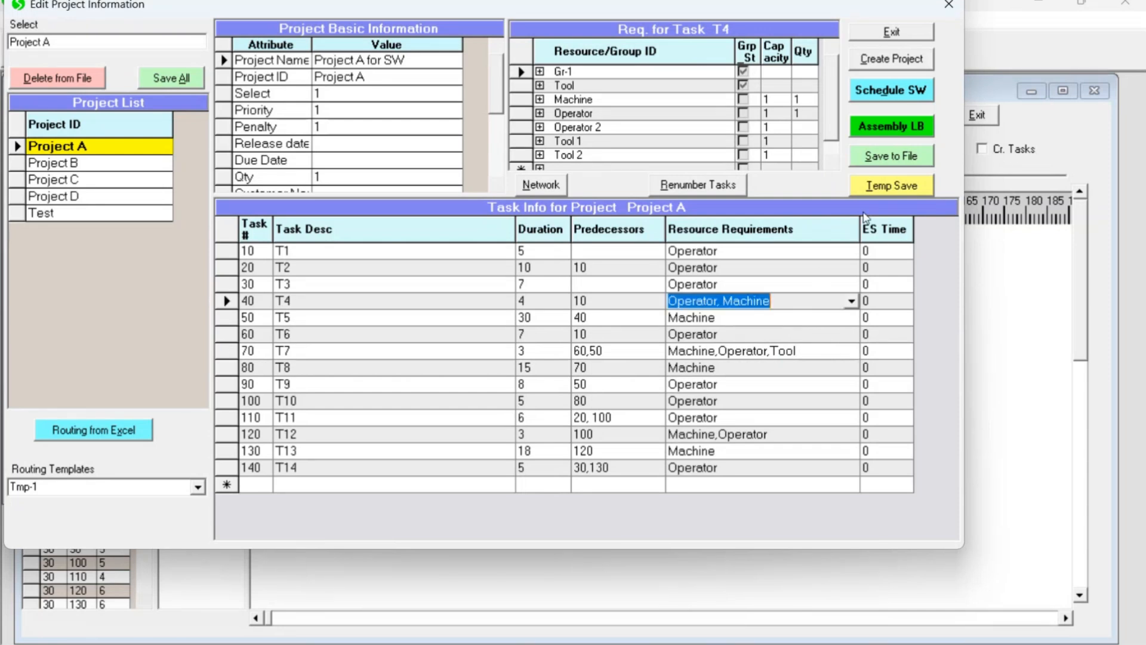
click(904, 188)
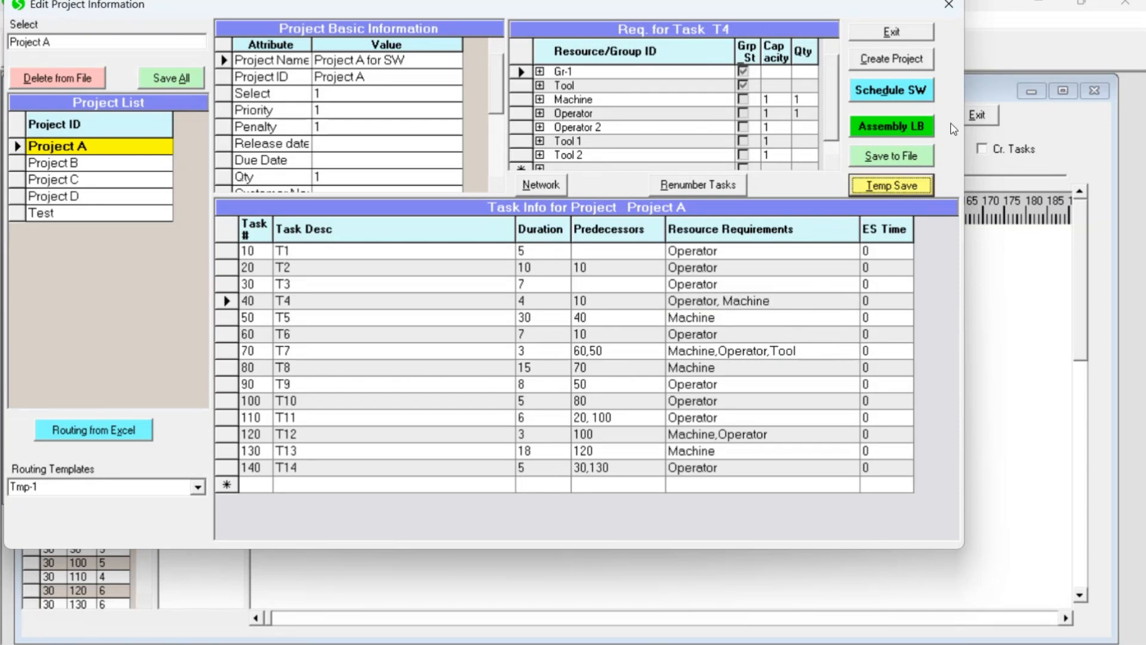
click(902, 96)
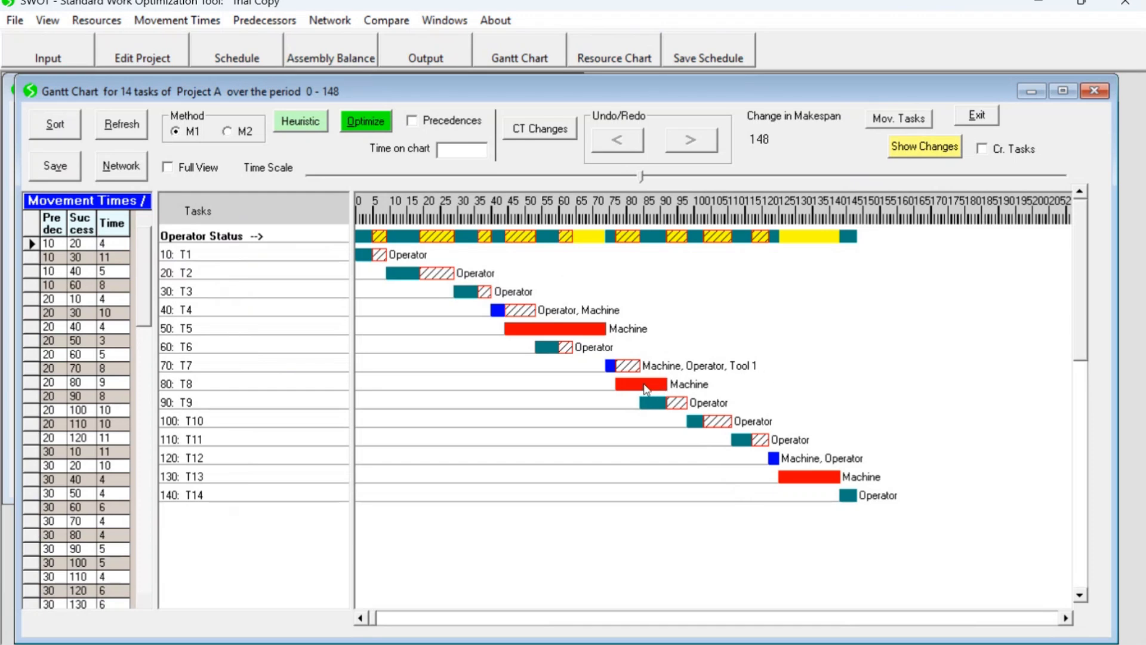
Add Tool to task T8's resource requirements in Project A, then temporarily save and reschedule the project.
click(147, 59)
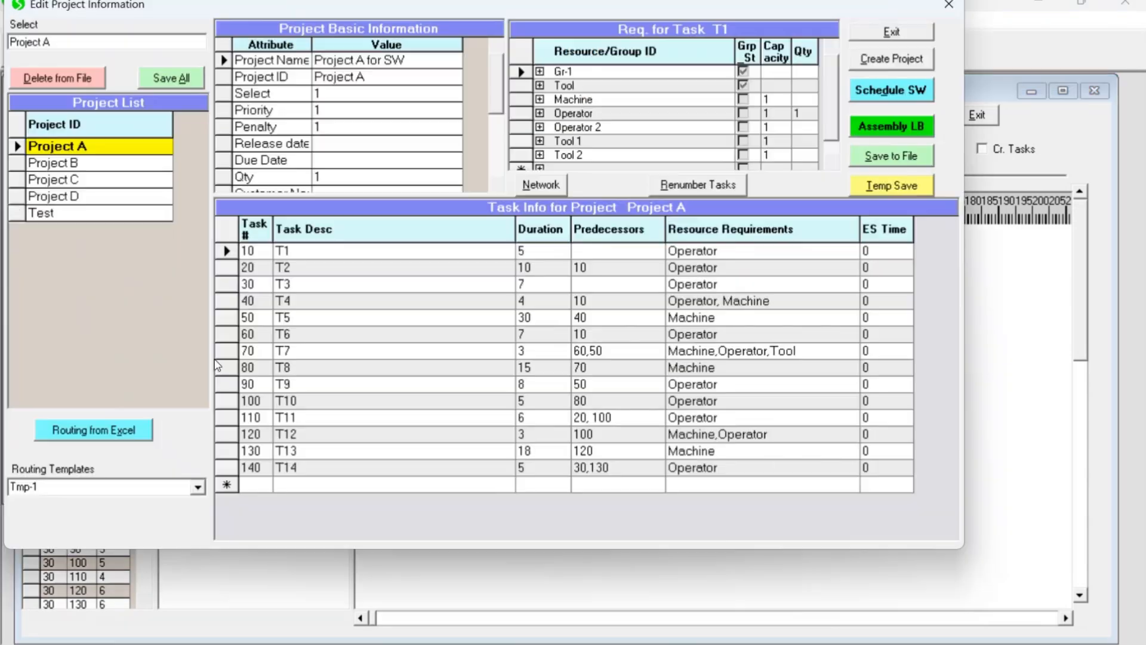
click(735, 368)
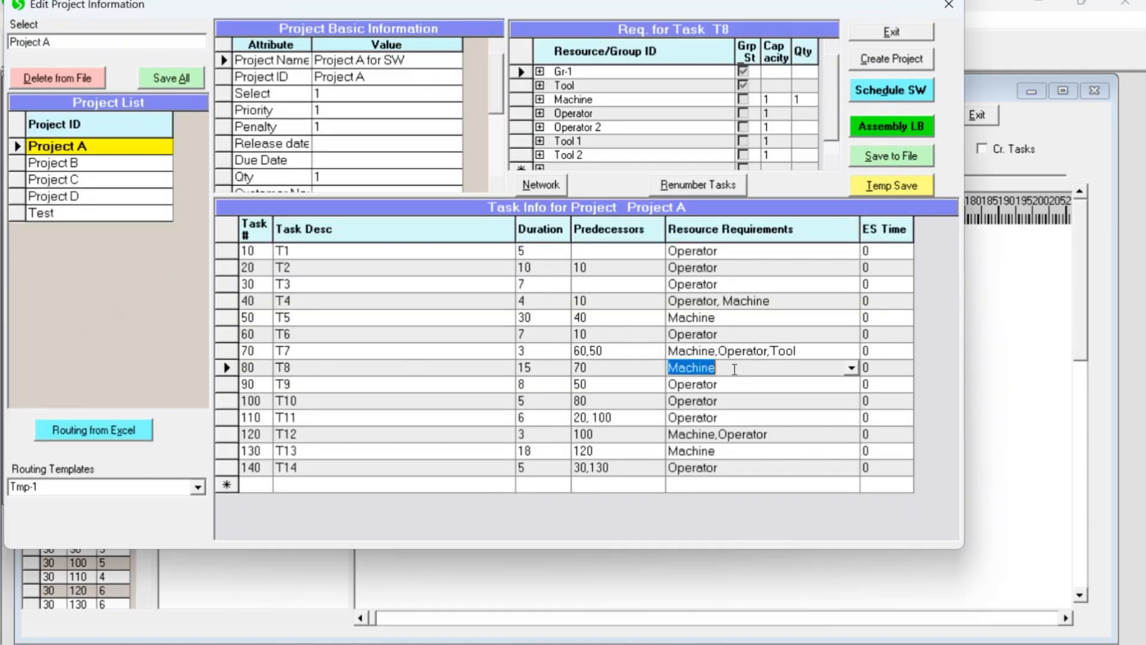
click(734, 369)
text(, Tool)
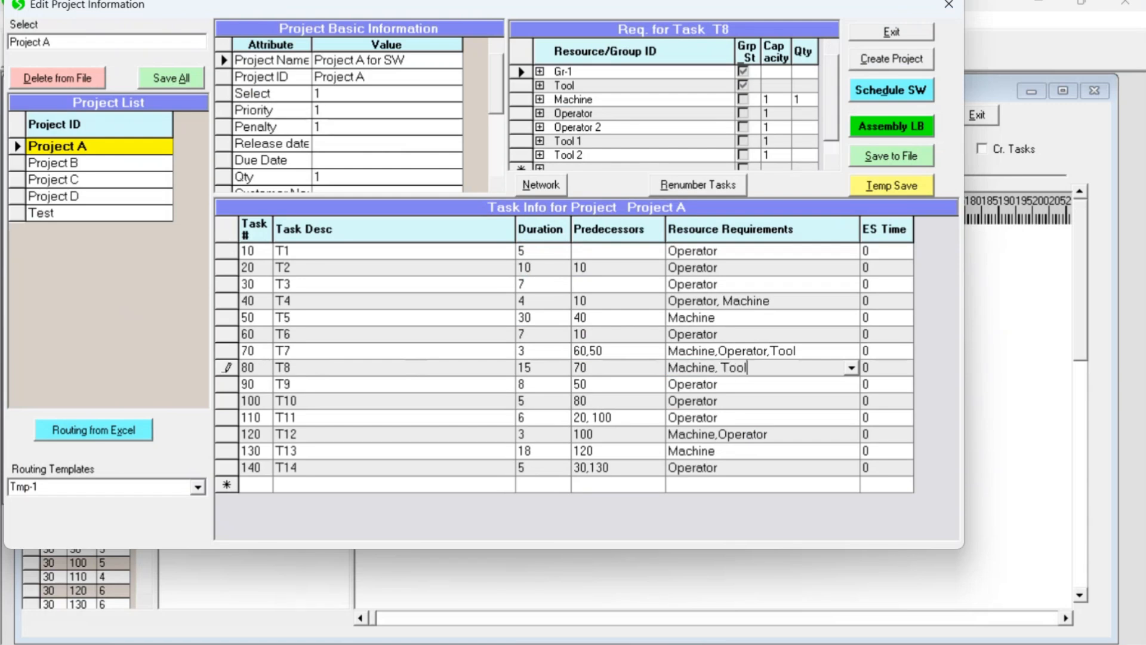
click(730, 335)
click(896, 188)
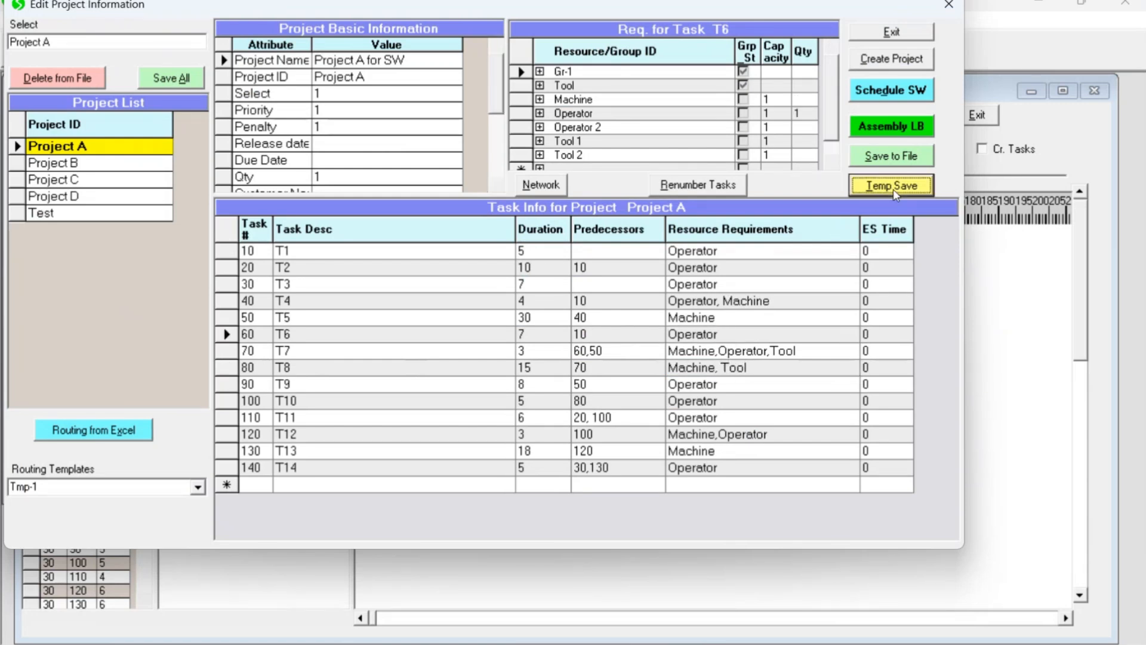
click(903, 96)
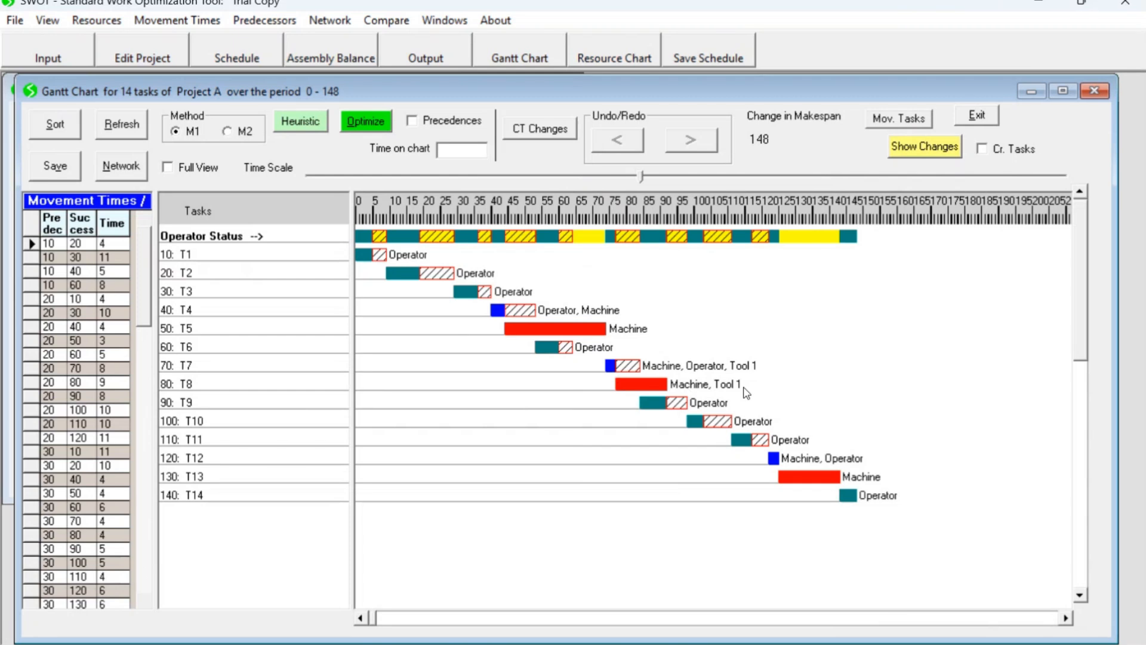
Set task T7's resource requirements in Project A to Machine, Operator, Tool 2, then temporarily save and reschedule as standard work.
click(133, 53)
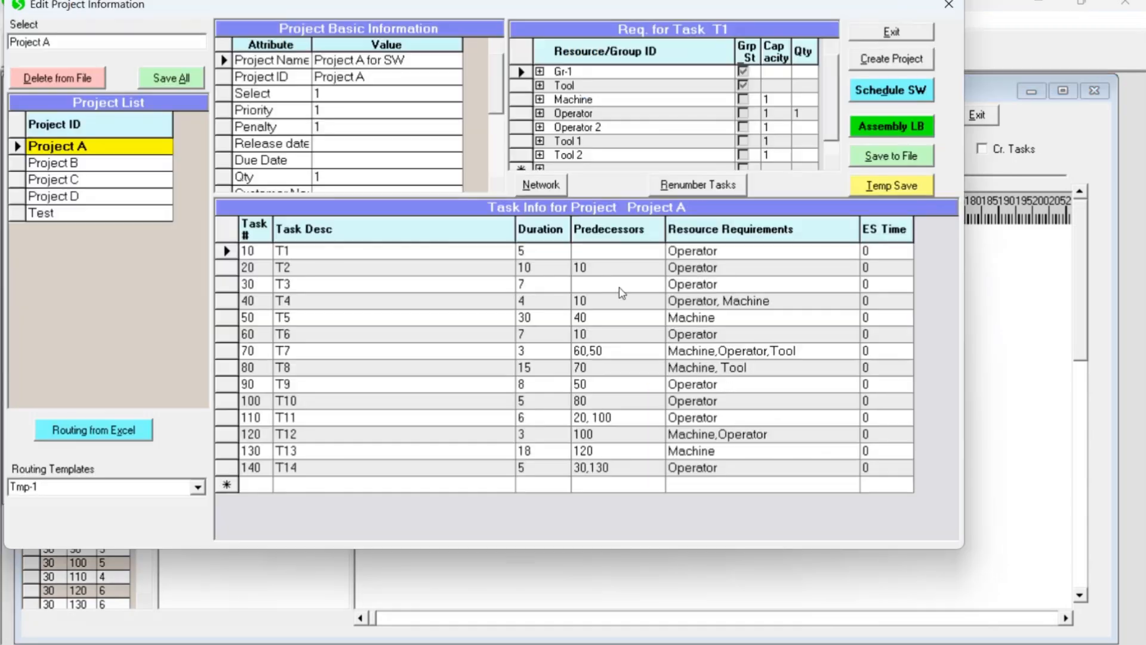
click(806, 353)
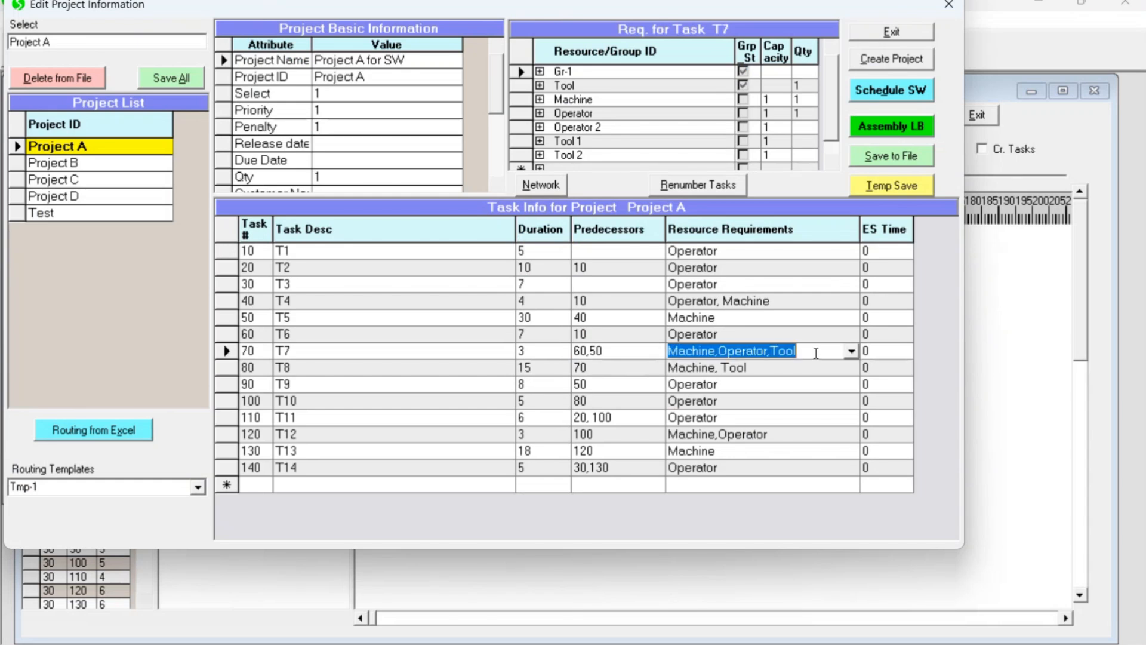
click(817, 351)
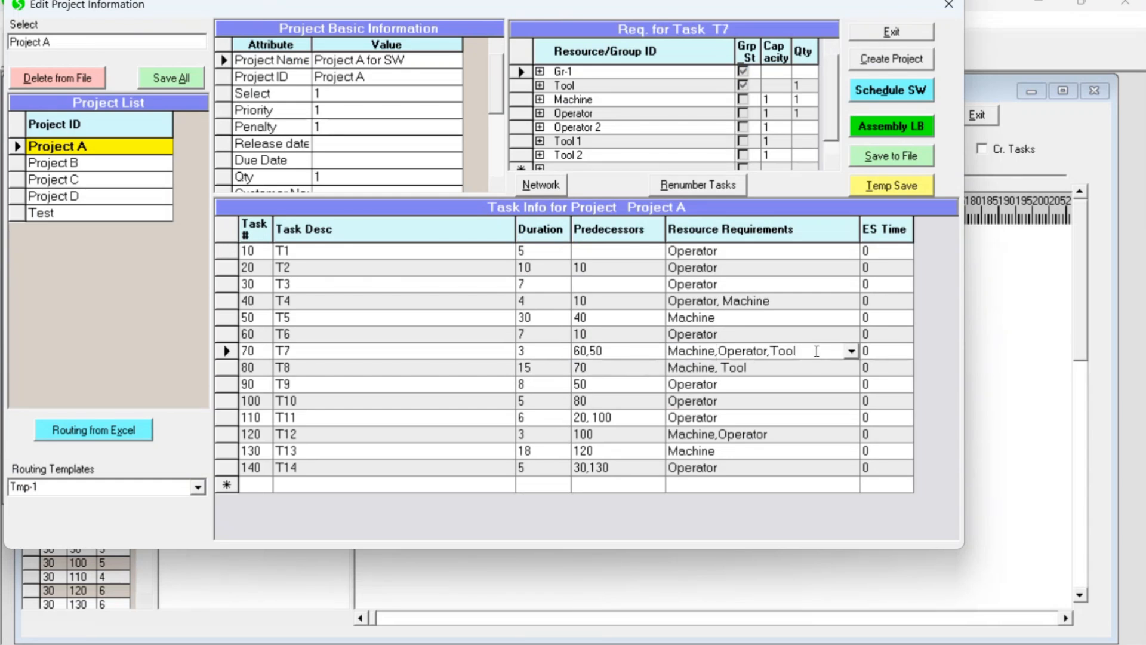
text(2)
click(806, 323)
click(806, 355)
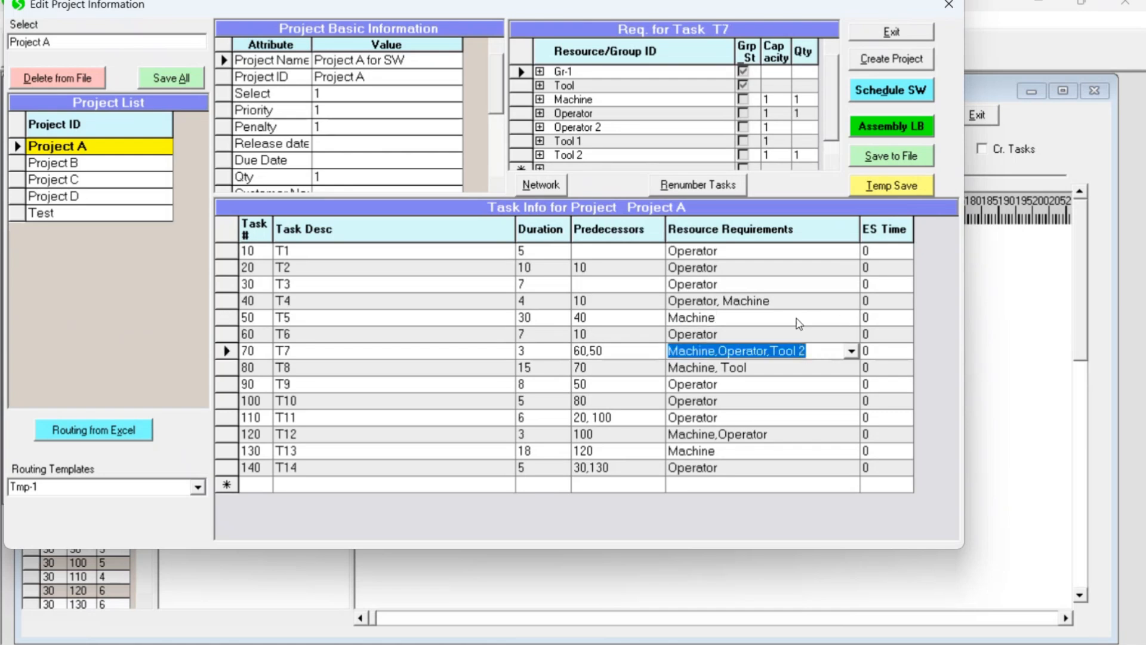
click(800, 322)
click(904, 187)
click(905, 96)
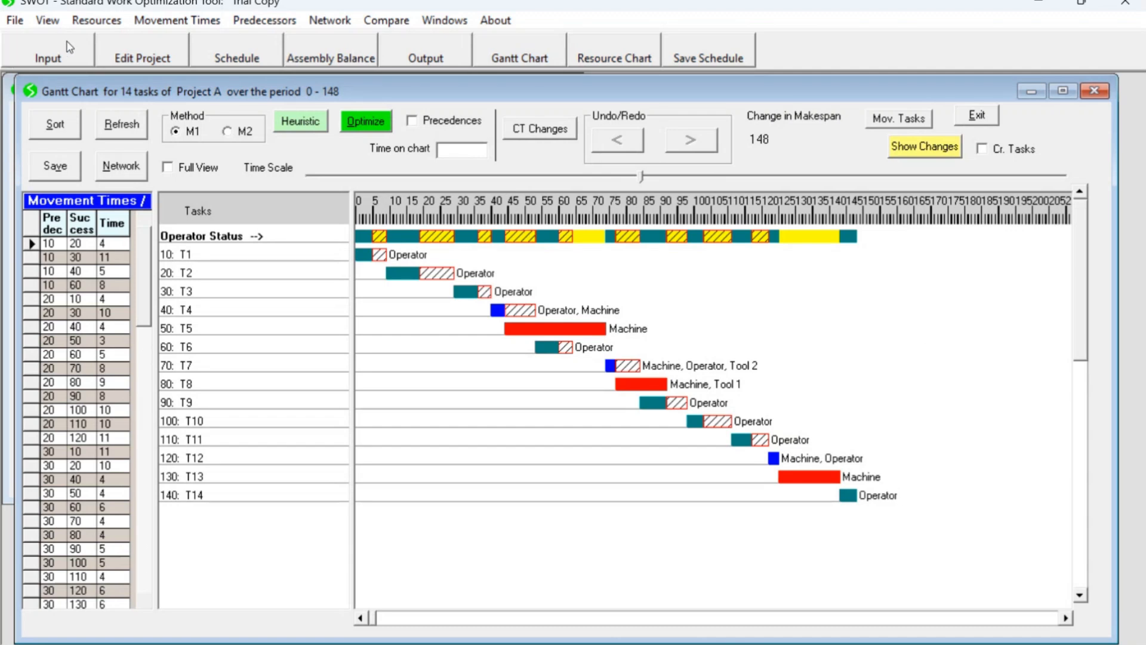
Examine the type codes of the machine, operator and tool resources in the resource definitions, then return to the Gantt chart.
click(87, 22)
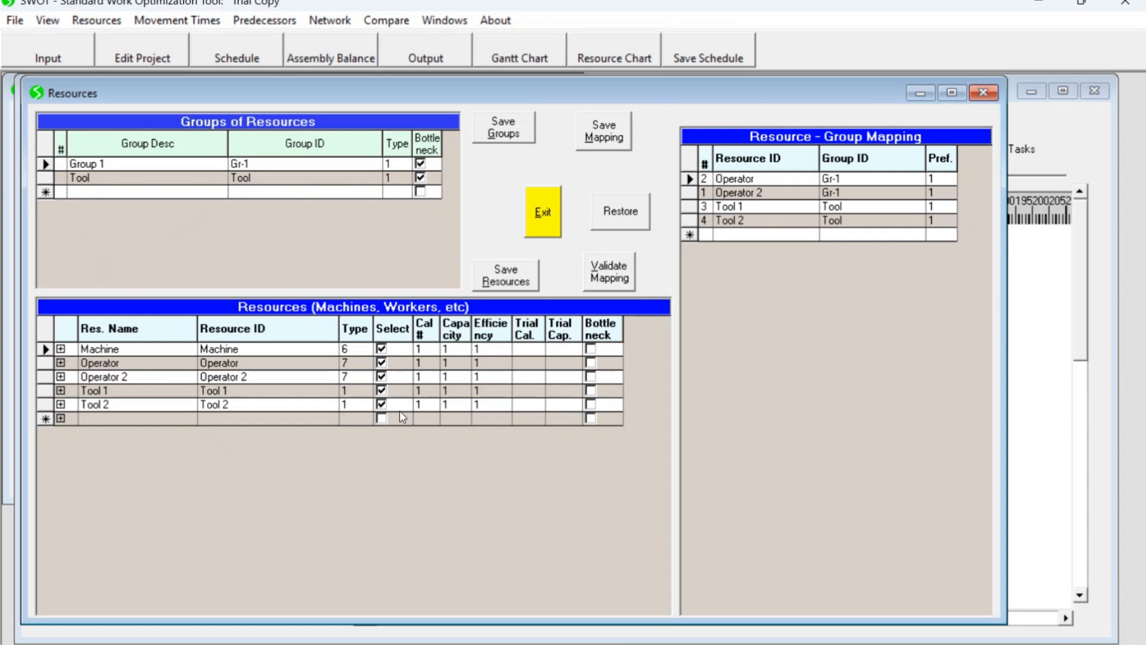
click(353, 406)
click(349, 392)
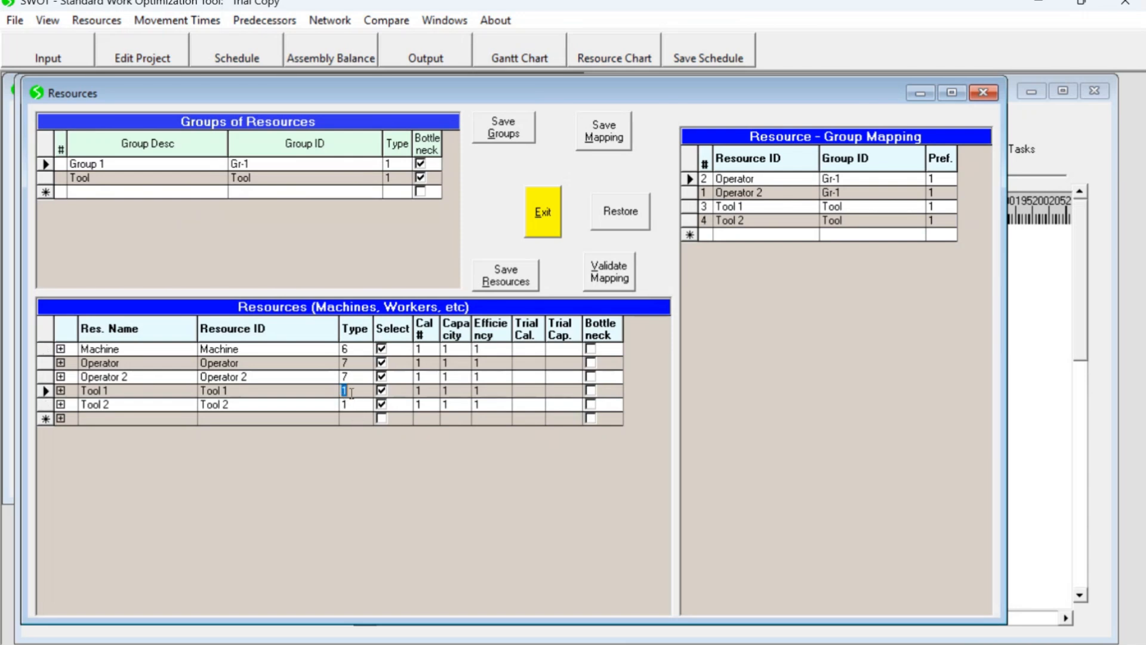
click(347, 364)
click(349, 376)
click(348, 366)
key(Up)
key(Down)
click(348, 392)
click(348, 406)
click(346, 350)
click(351, 365)
click(550, 216)
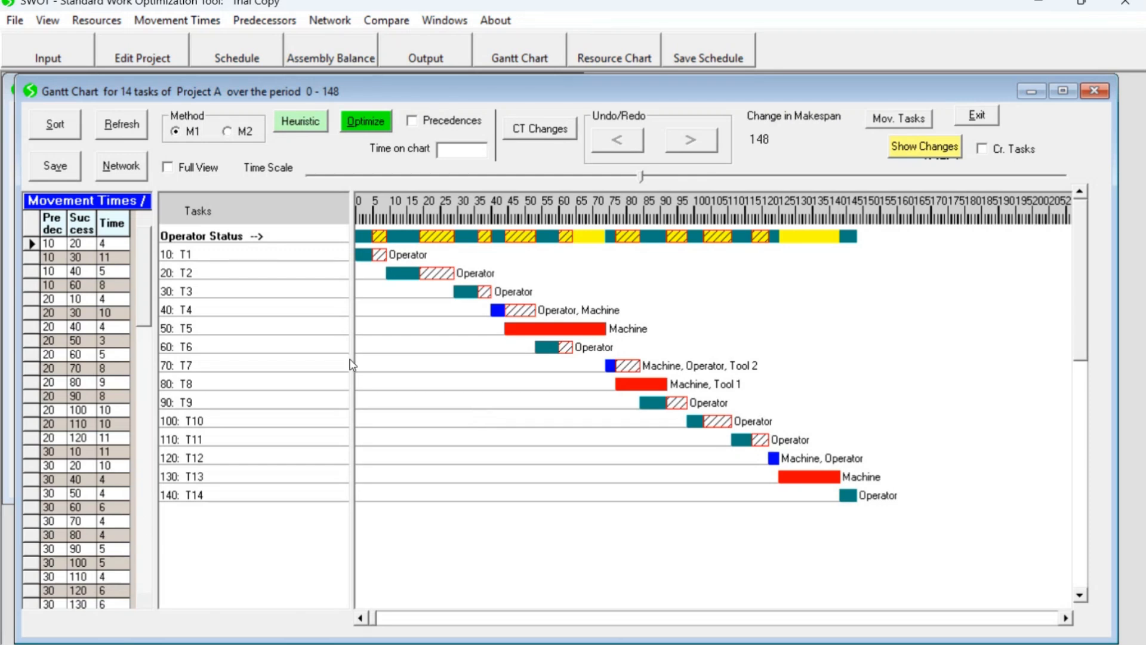
Narrow the Gantt chart's task-name column, then review Project A's predecessors and task T4's resource requirements without editing them.
drag(345, 368, 267, 387)
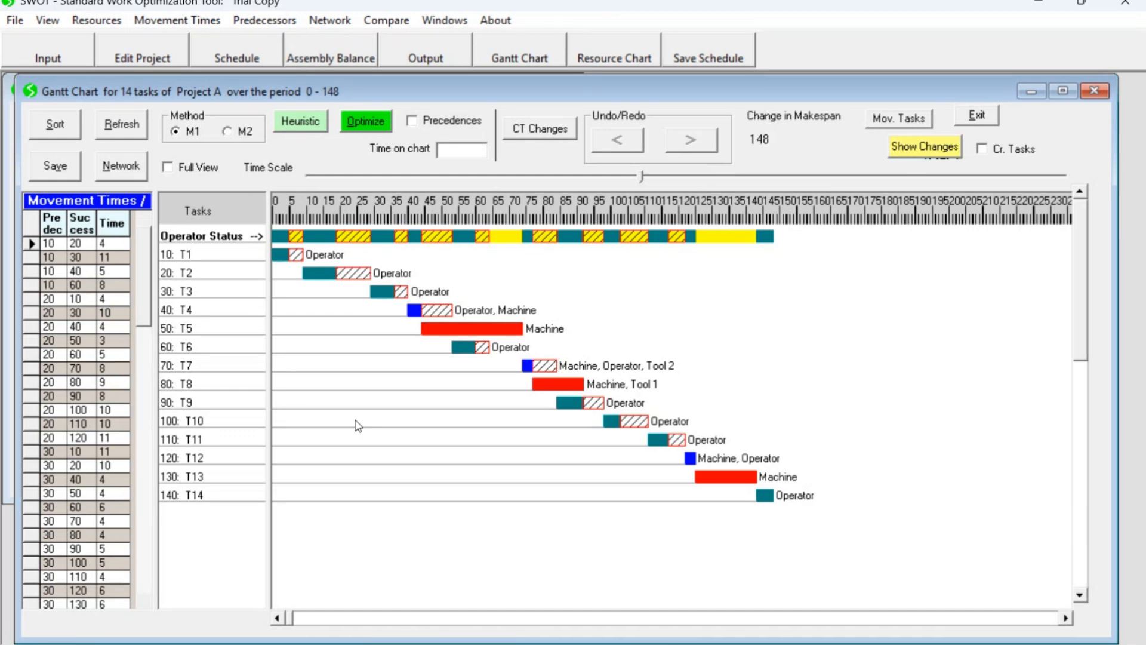
click(162, 62)
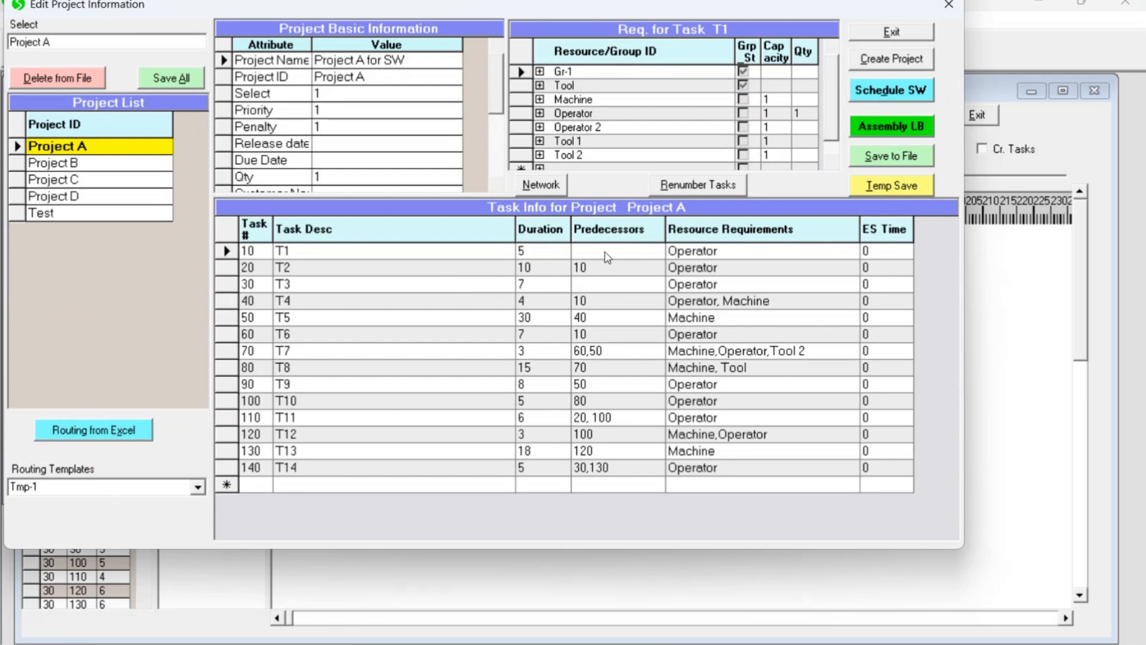
click(607, 257)
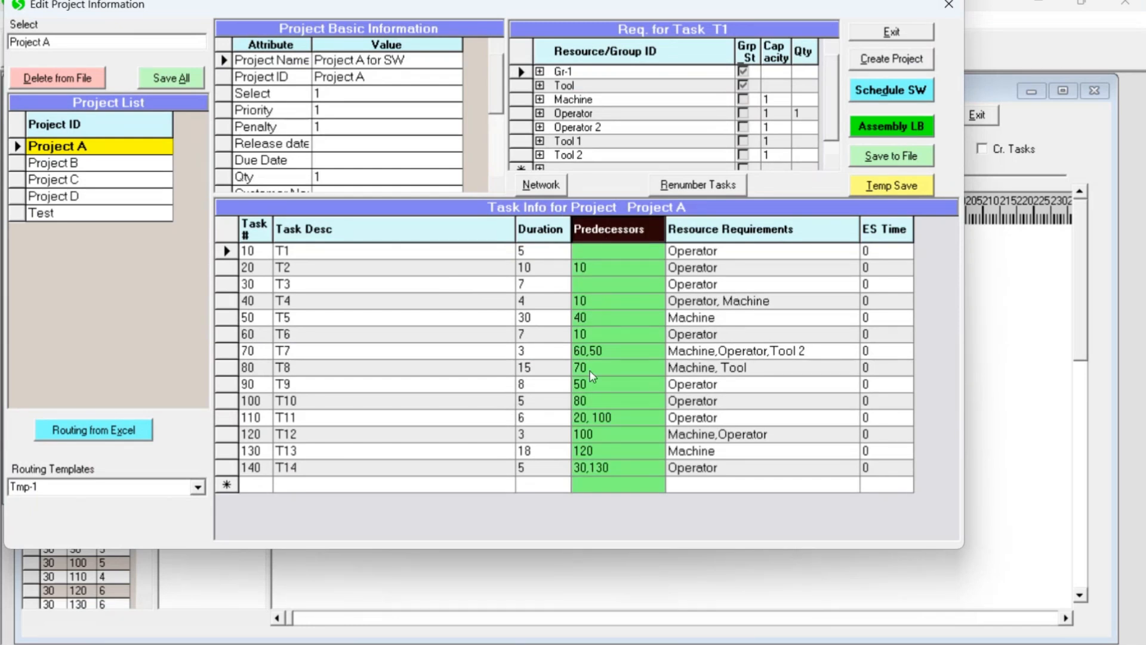
click(728, 301)
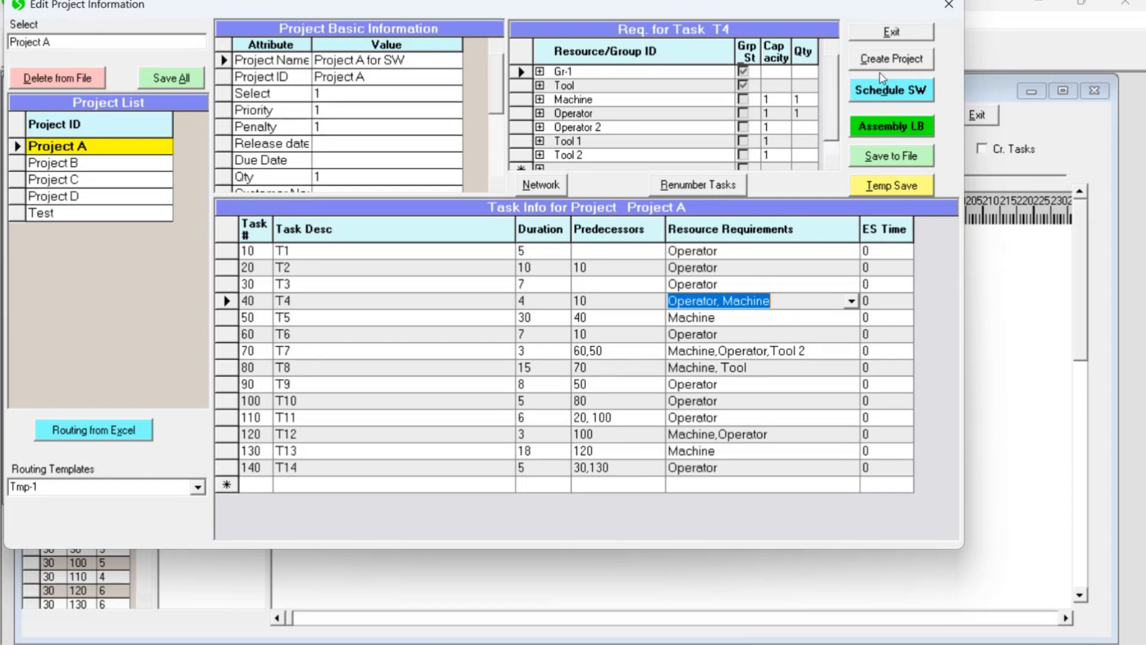
click(892, 34)
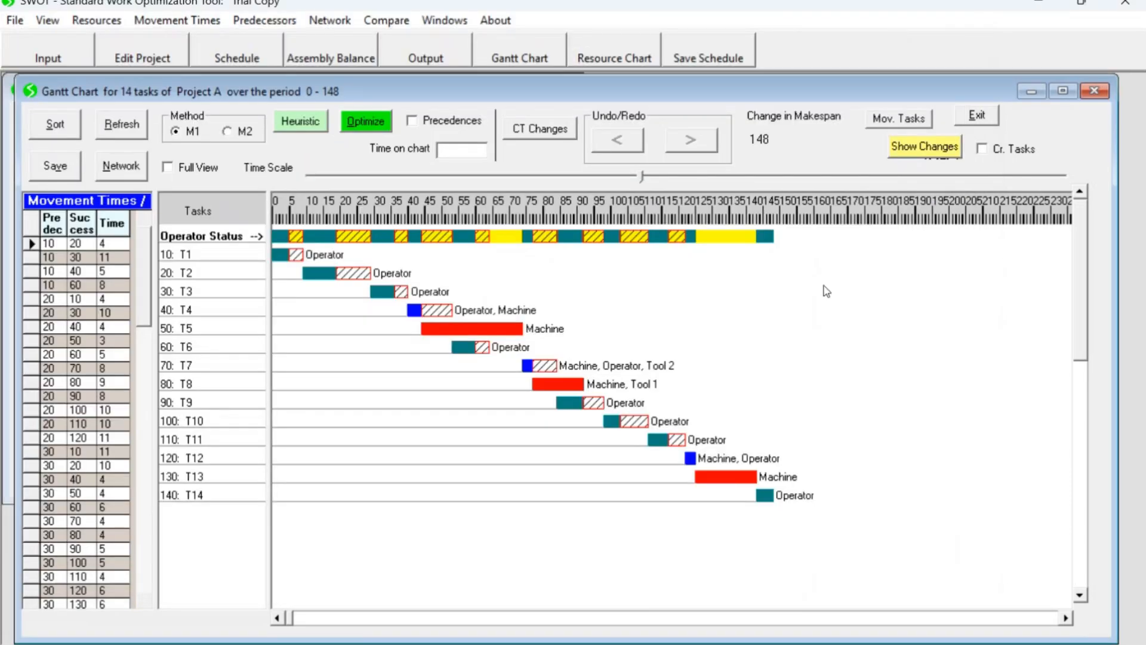